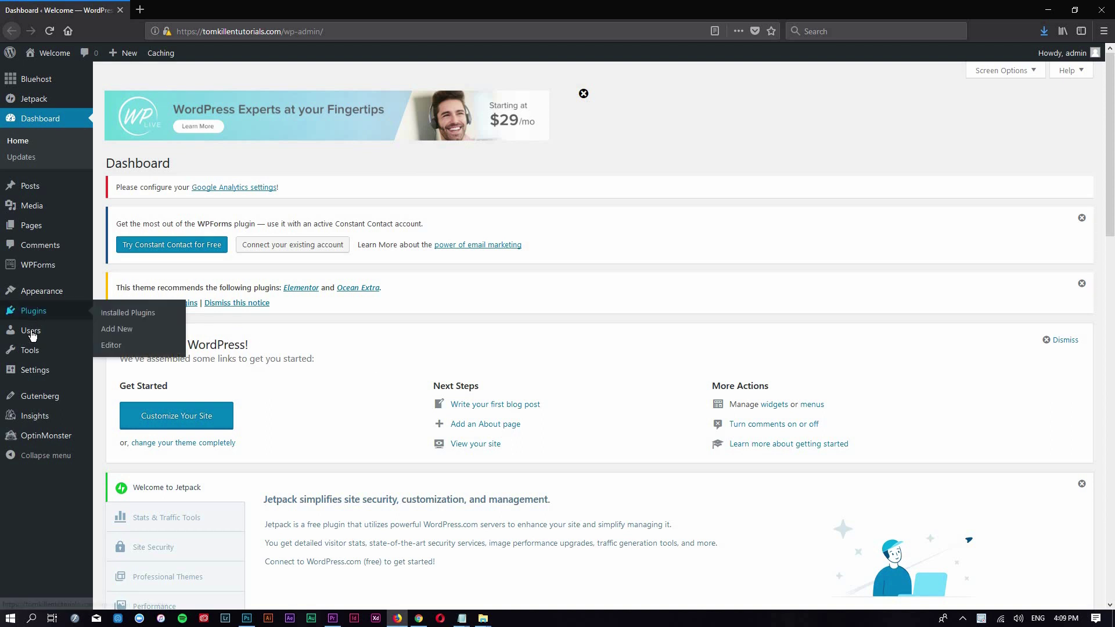
Step: Open the admin user's profile from the list of all users and go to its account management settings
mouse_move(32, 332)
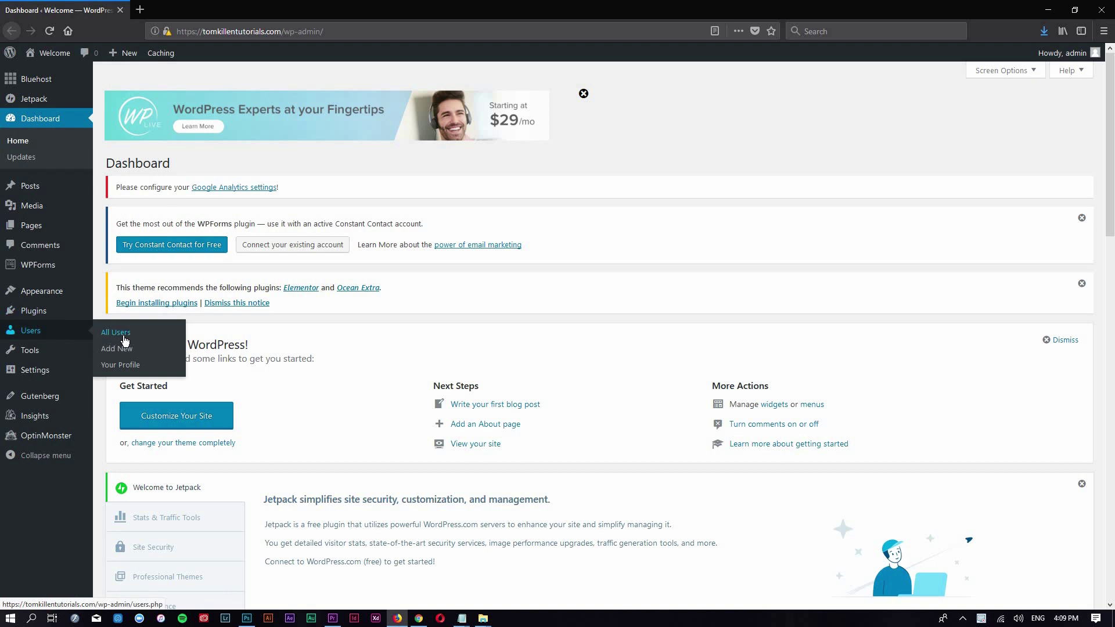
left_click(105, 337)
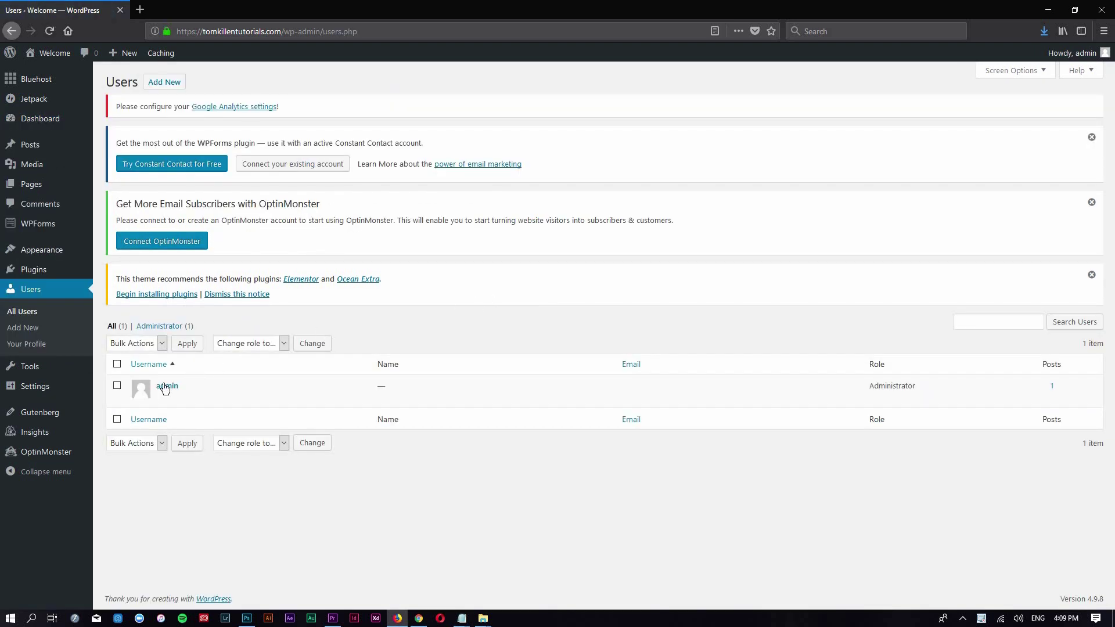
left_click(167, 387)
scroll(381, 351, "down", 6)
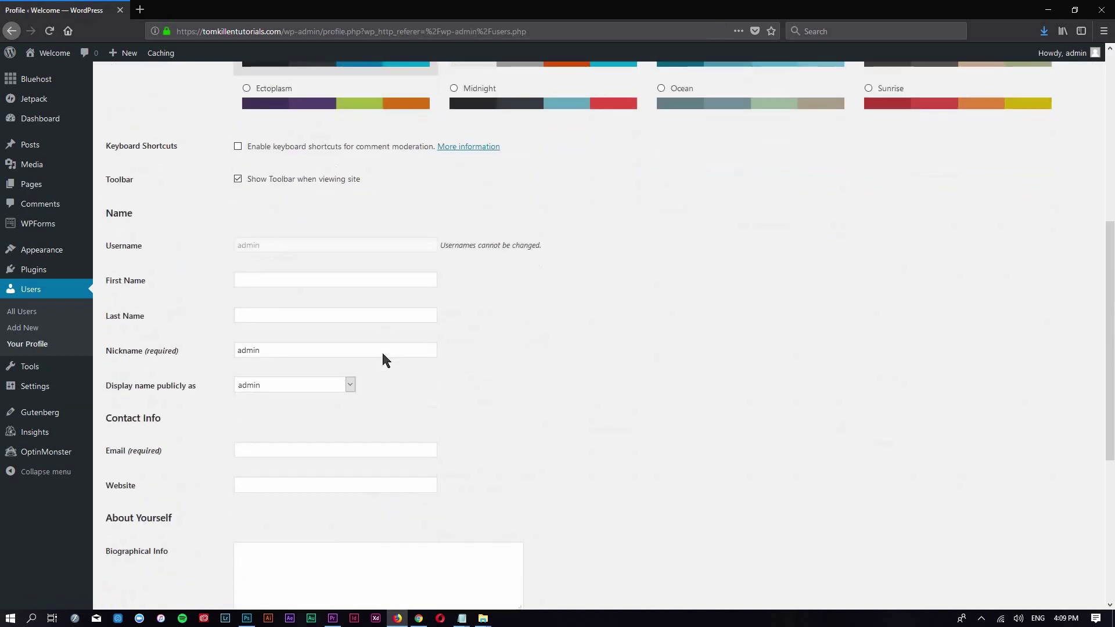
scroll(348, 378, "down", 3)
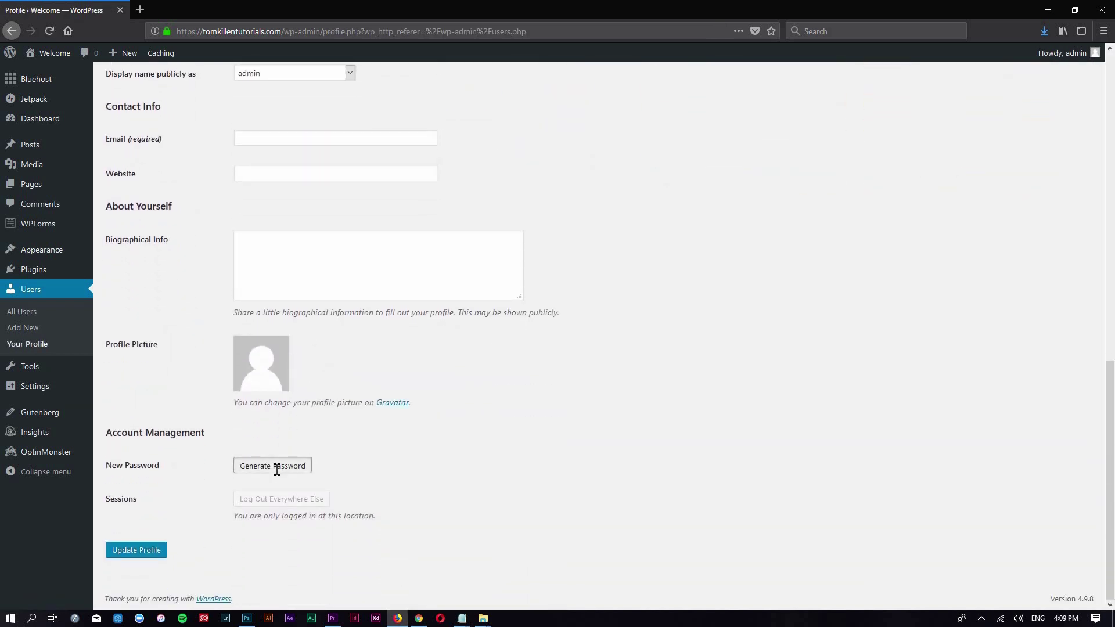
Step: Try to replace the generated password with a new account password, allowing a weak password, and update the profile
left_click(277, 467)
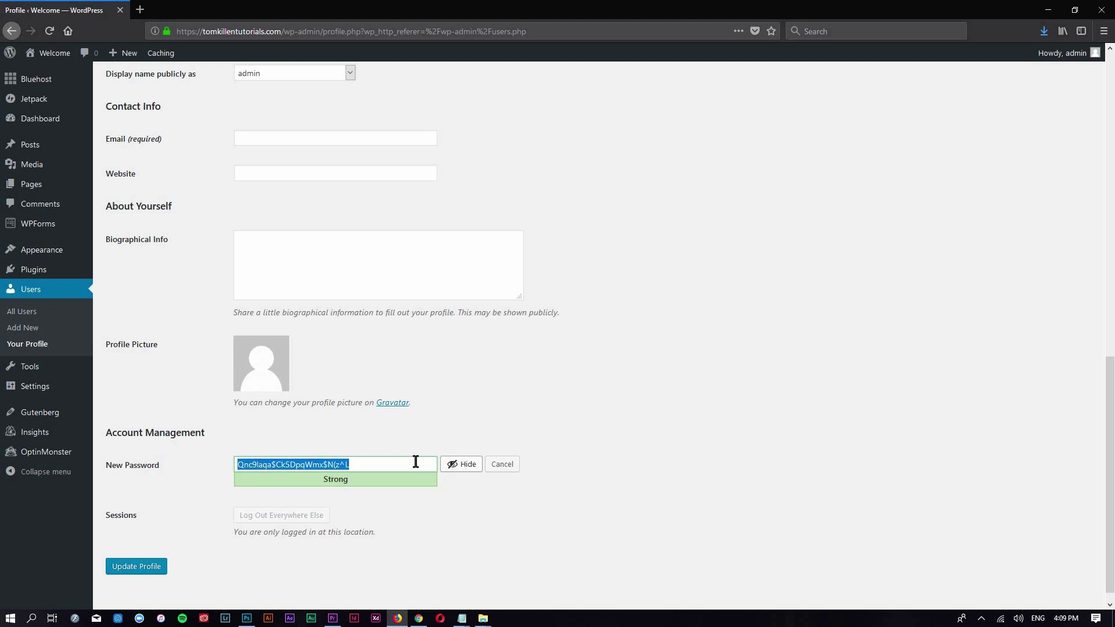
left_click(465, 465)
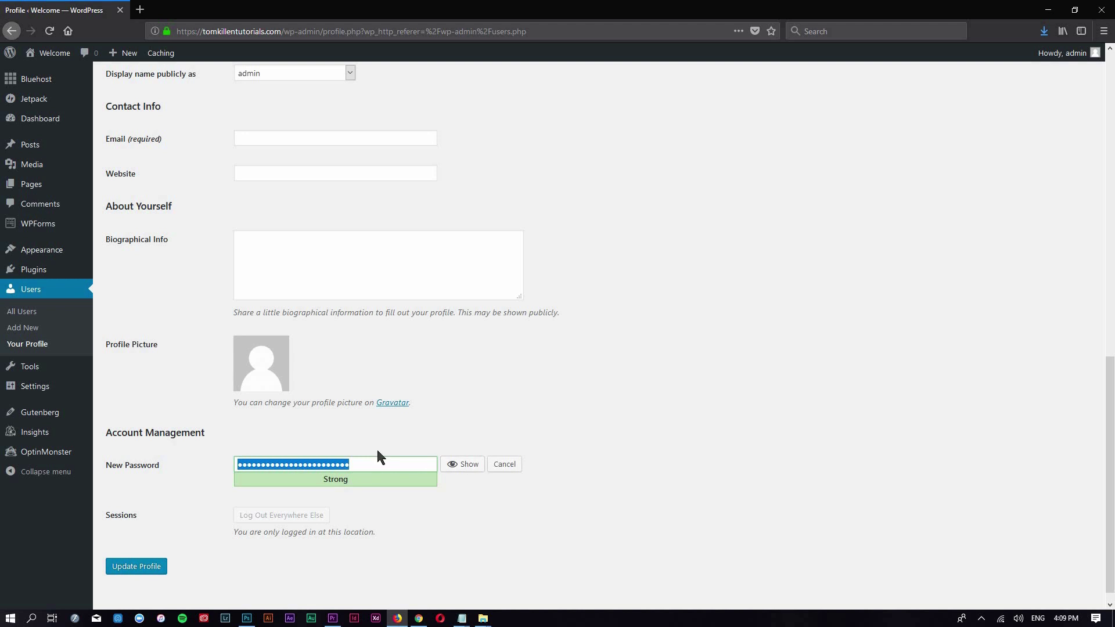
type("••••••••")
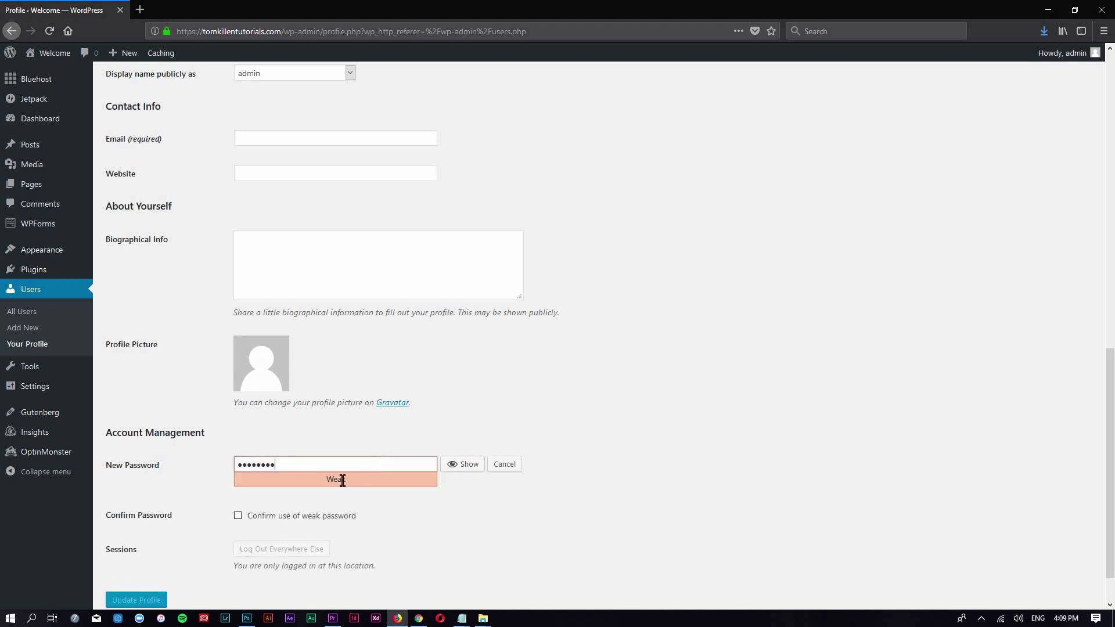
left_click(238, 515)
left_click(152, 600)
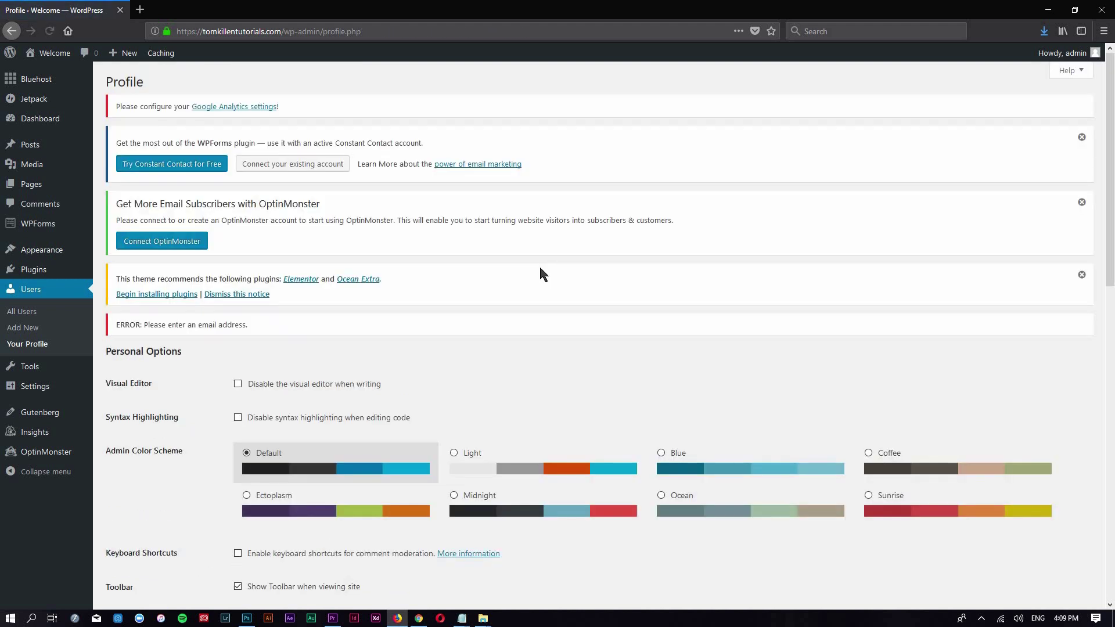
scroll(540, 273, "down", 2)
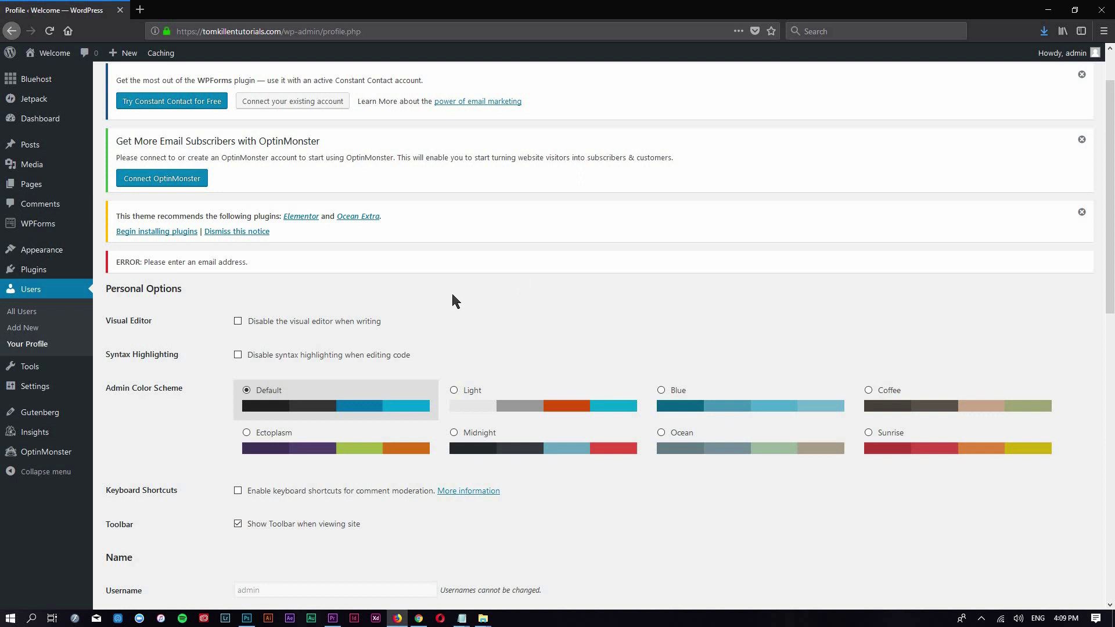
scroll(382, 296, "up", 2)
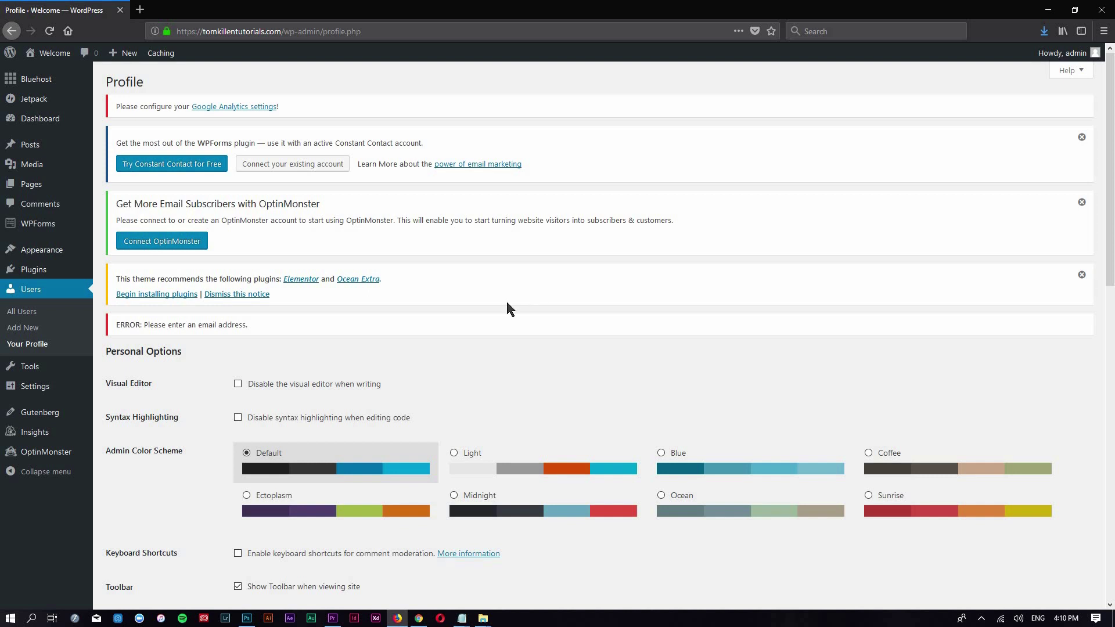
Step: Deactivate all installed plugins with one bulk action
left_click(33, 271)
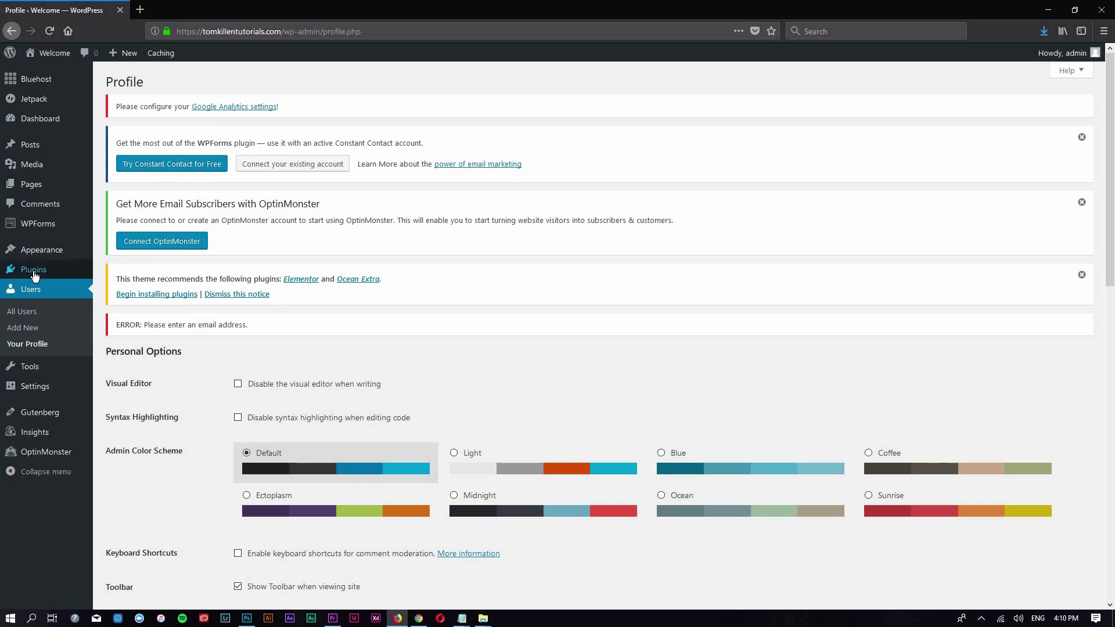
scroll(326, 275, "down", 3)
scroll(328, 279, "down", 5)
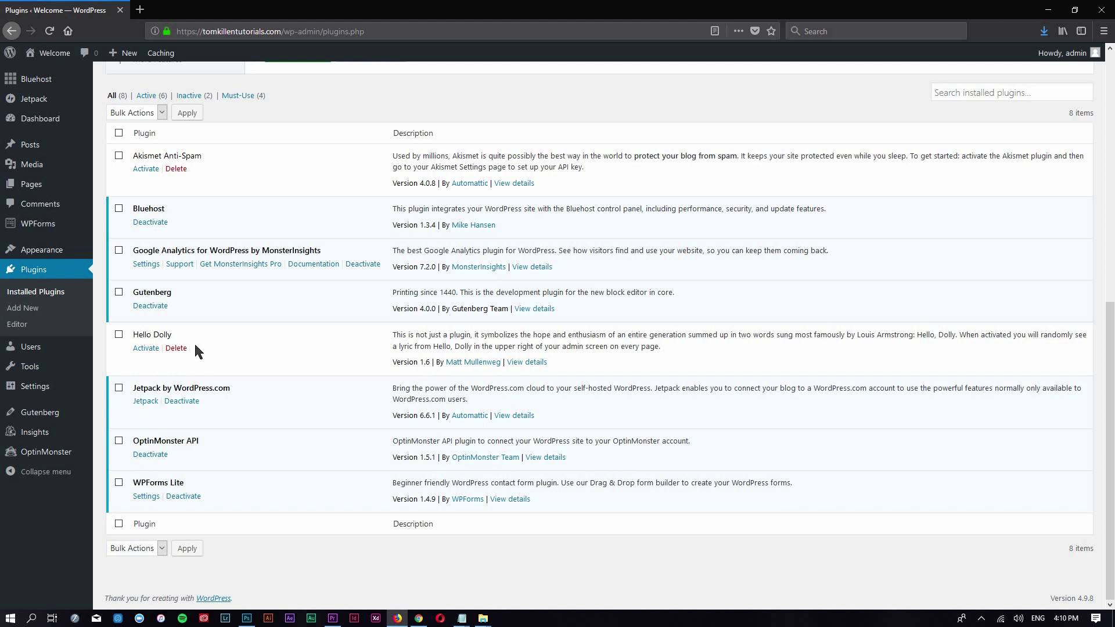
left_click(119, 134)
left_click(159, 110)
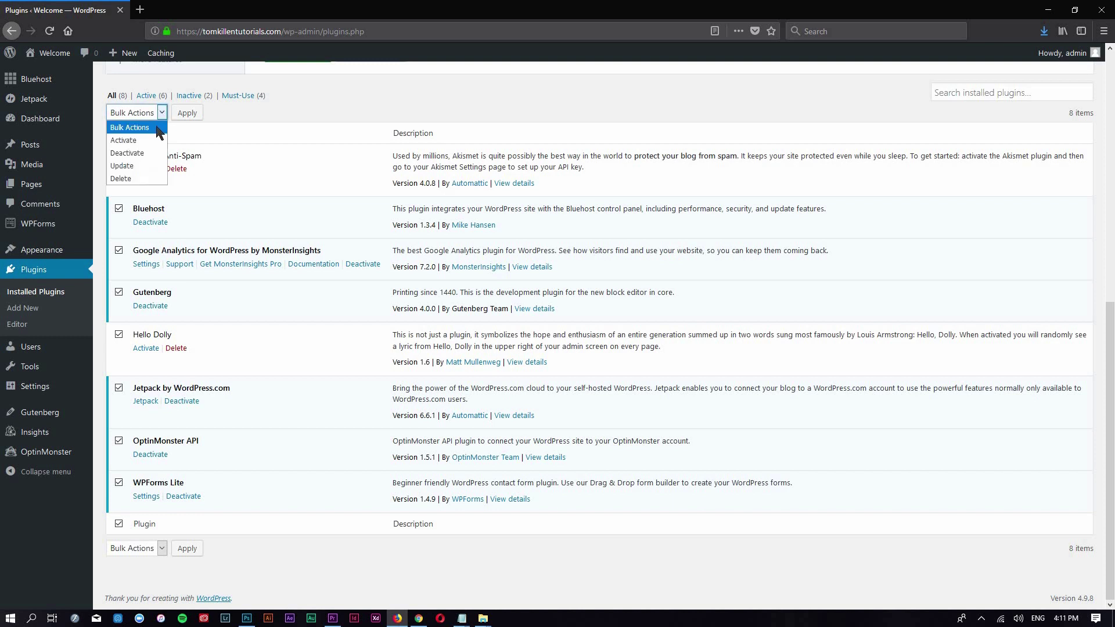
left_click(139, 153)
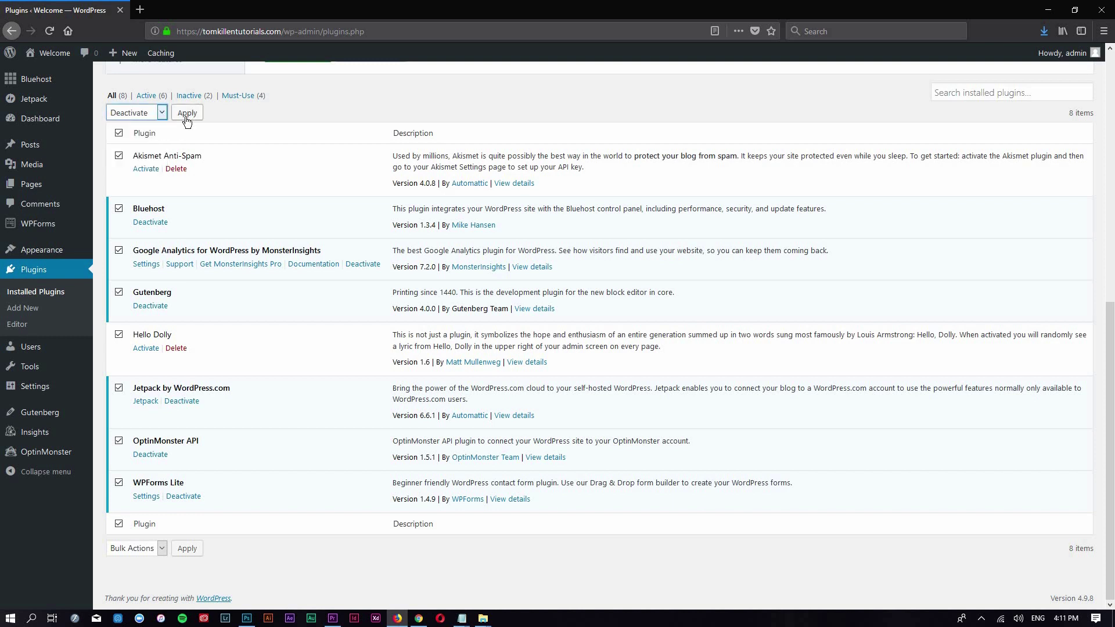
left_click(191, 114)
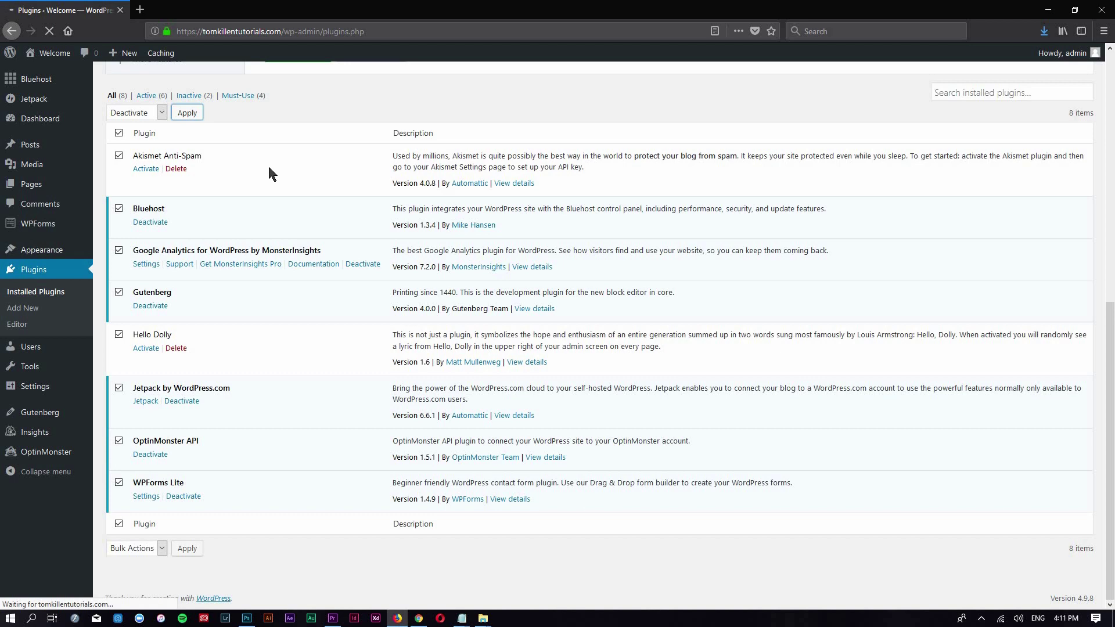
scroll(253, 217, "down", 3)
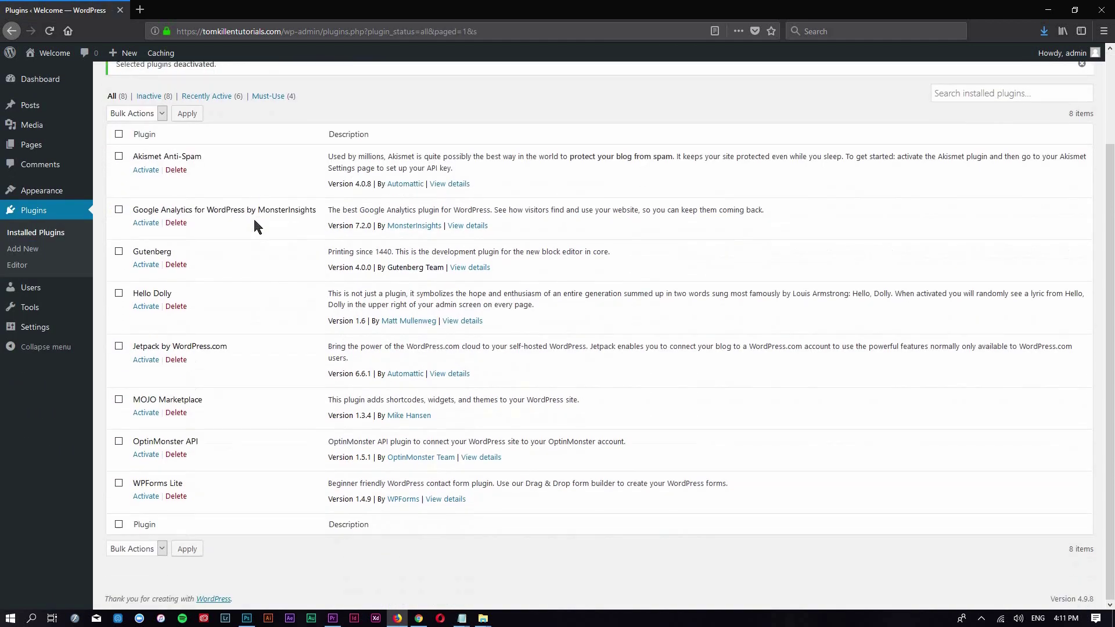
Step: Delete all the deactivated plugins in bulk and confirm the deletion
scroll(124, 248, "up", 3)
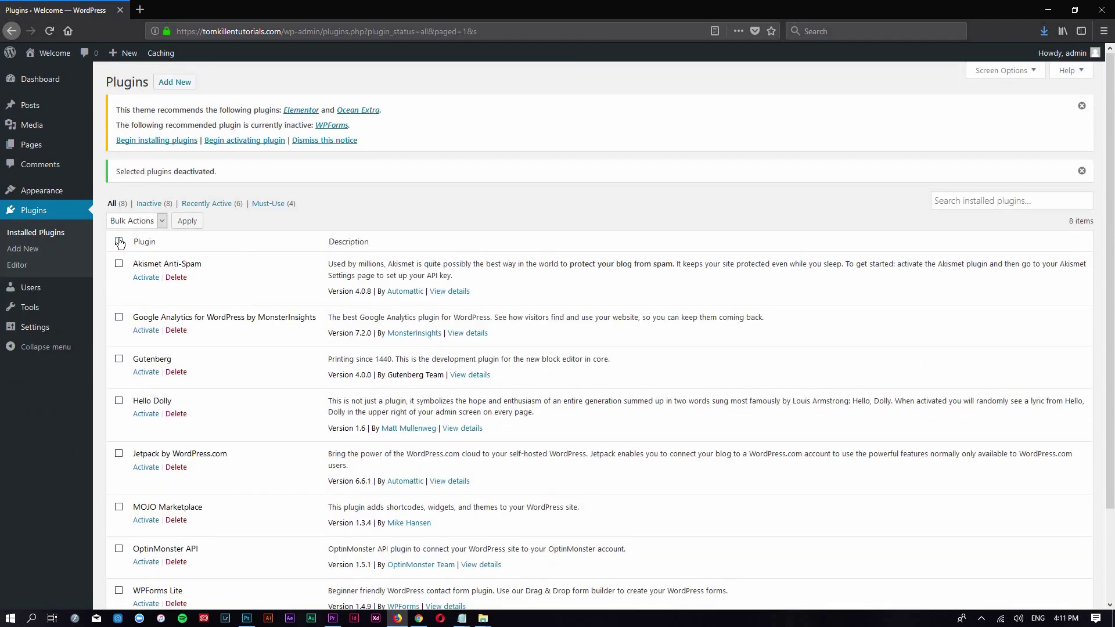
left_click(119, 241)
left_click(162, 221)
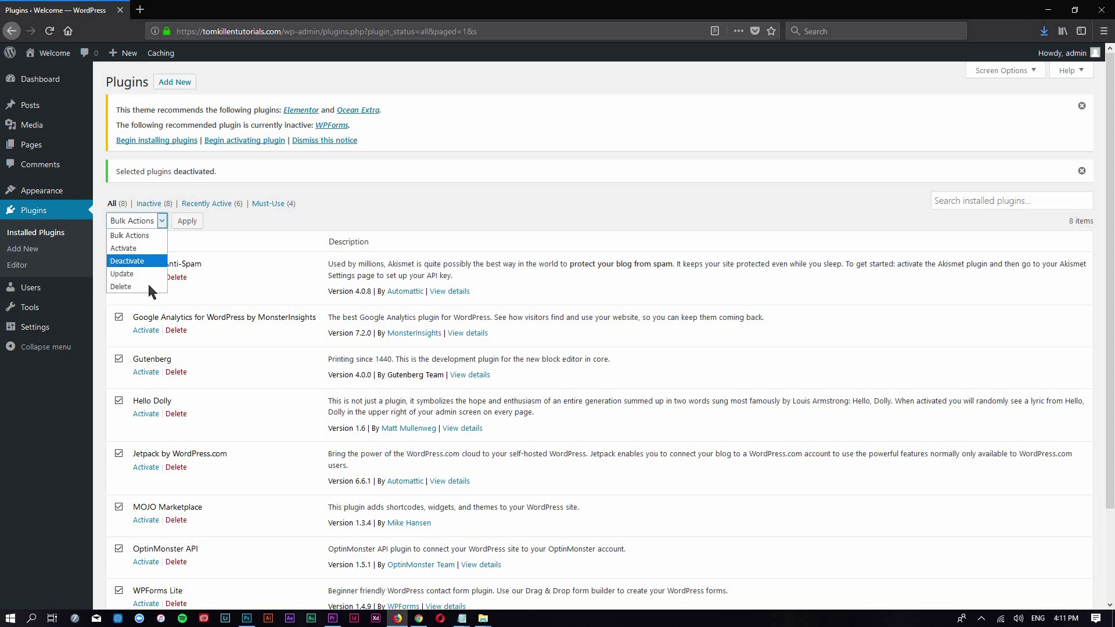
left_click(147, 287)
left_click(187, 221)
left_click(579, 267)
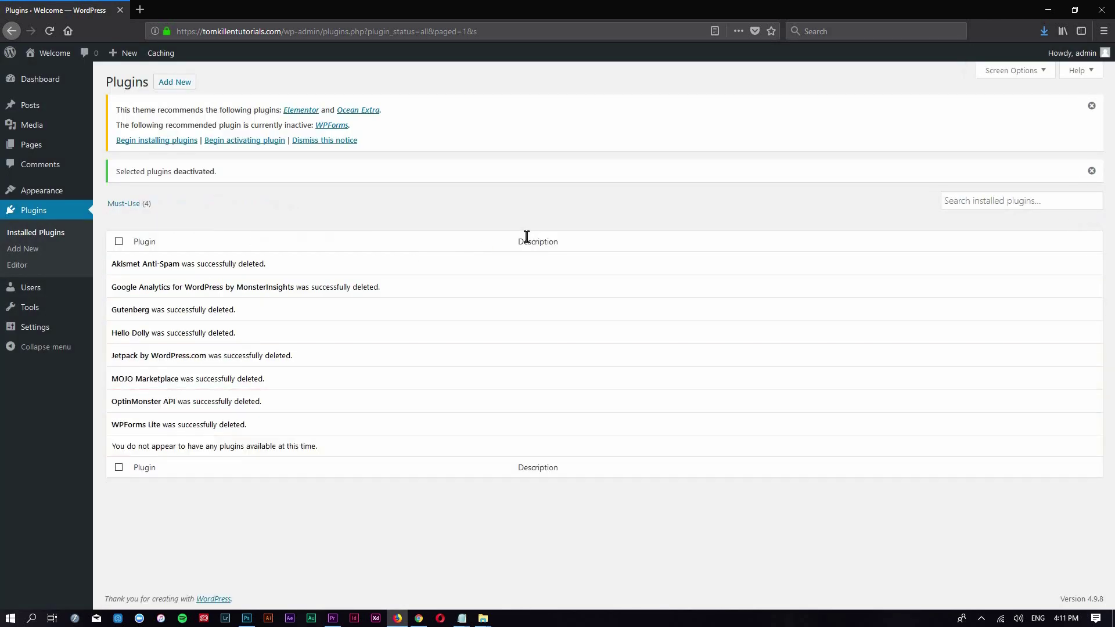
Step: Look through the must-use plugins, and review the theme's recommended plugins on the installed plugins page
left_click(122, 203)
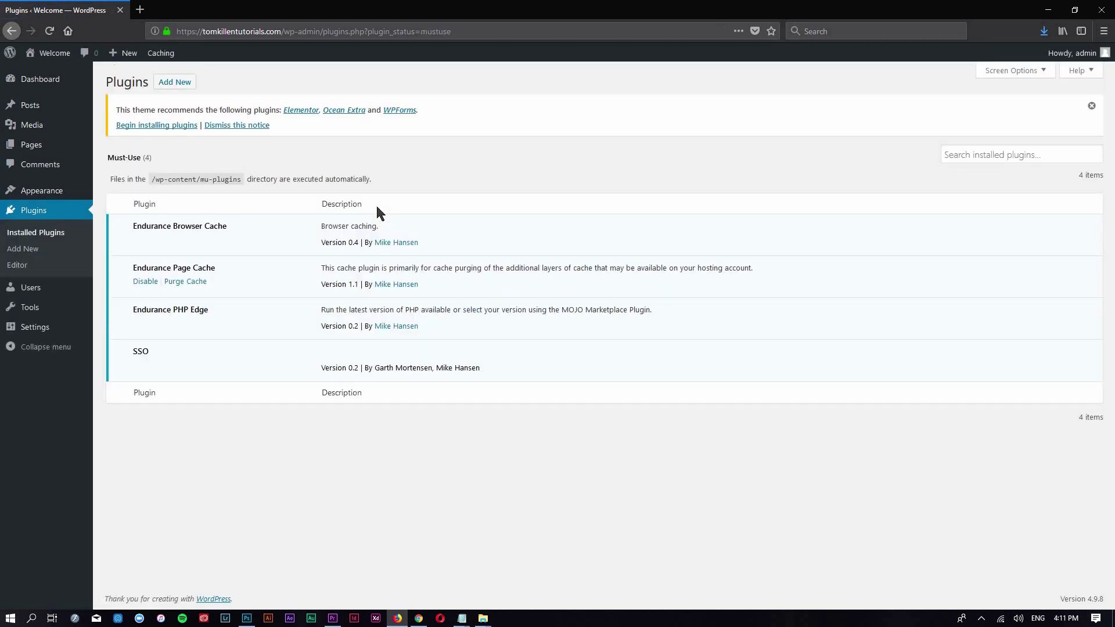
left_click(82, 231)
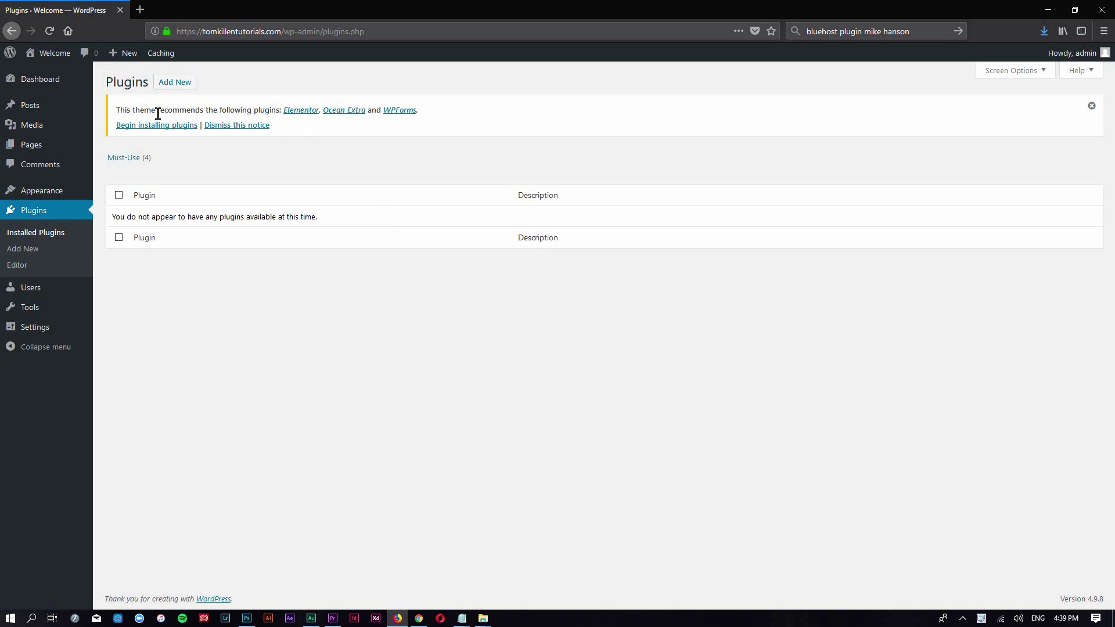
left_click_drag(281, 110, 421, 114)
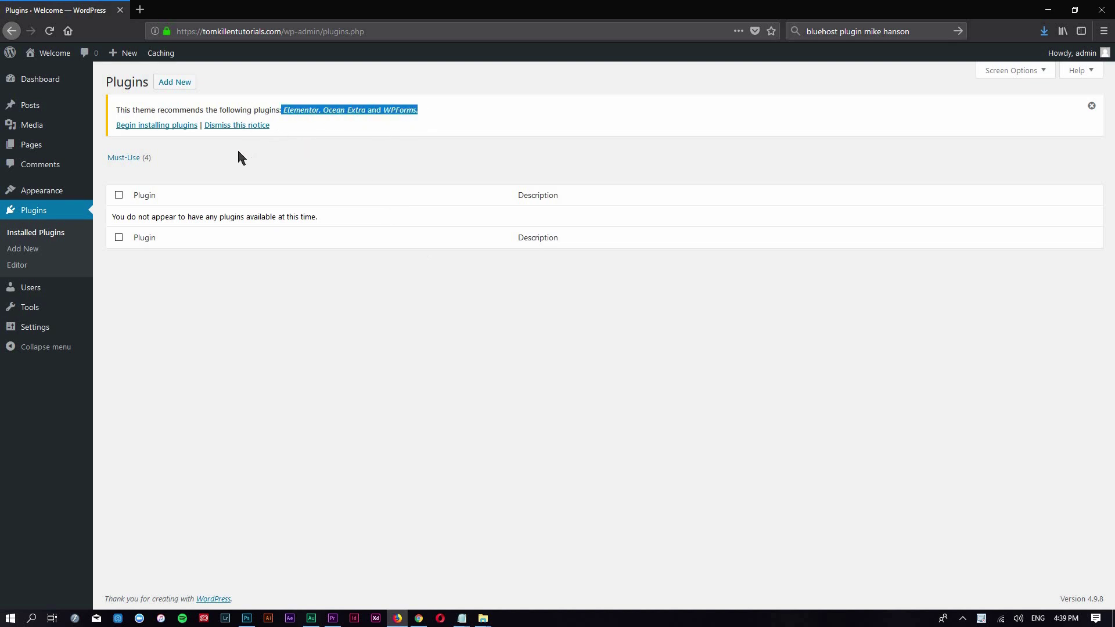
Step: Bulk install the theme's recommended plugins Elementor, Ocean Extra and WPForms
left_click(166, 126)
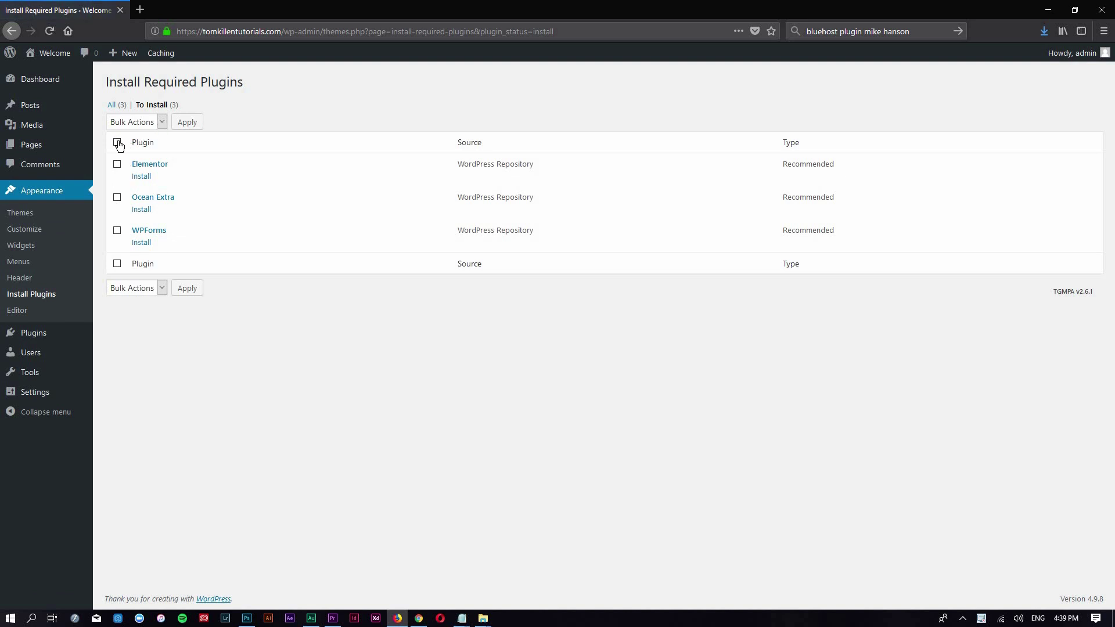
left_click(116, 141)
left_click(162, 123)
left_click(128, 149)
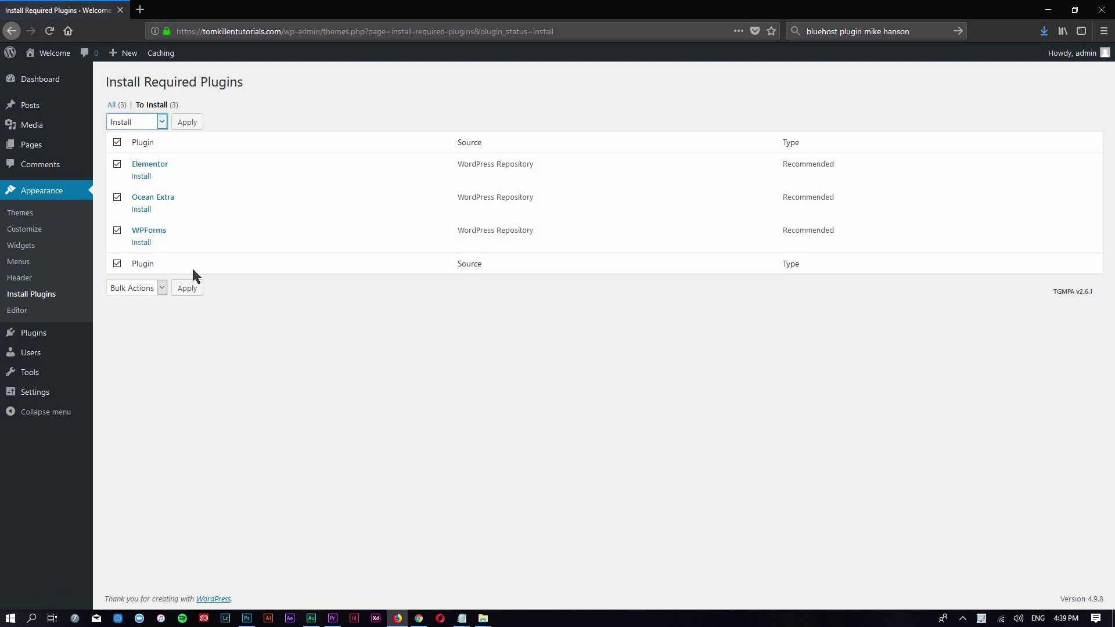
left_click(194, 121)
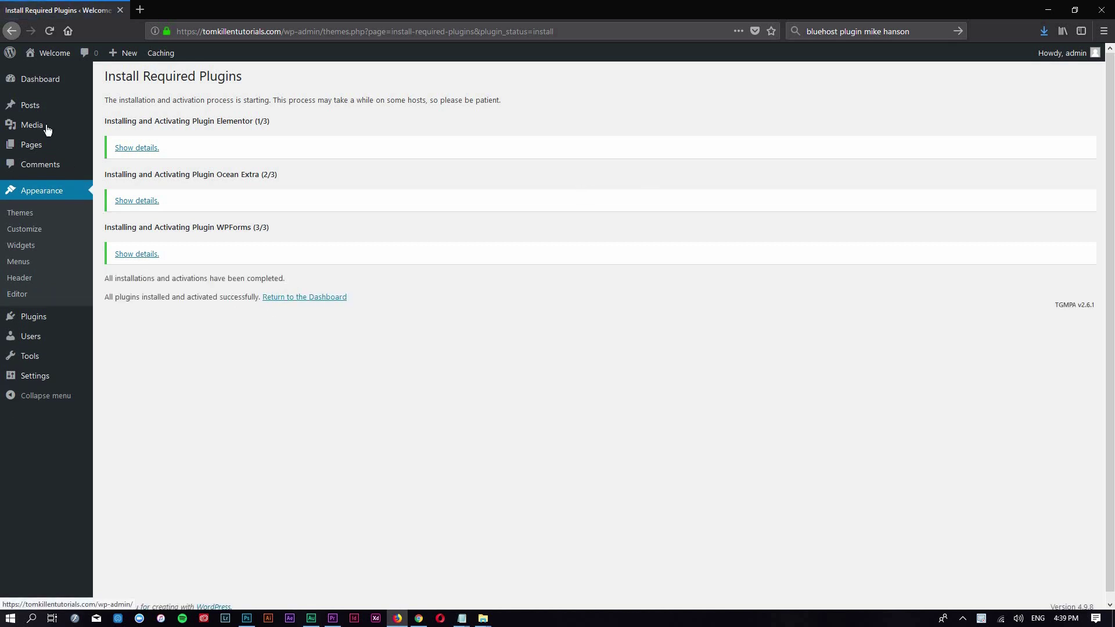
Step: Check the WordPress Updates page for pending core, plugin and theme updates
mouse_move(40, 96)
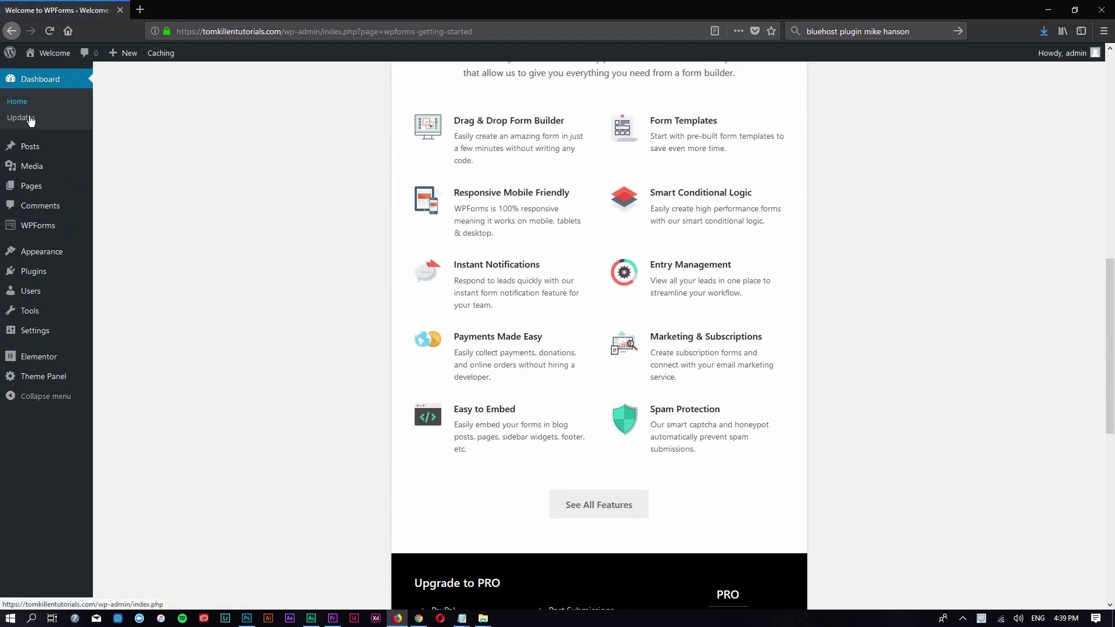
left_click(29, 118)
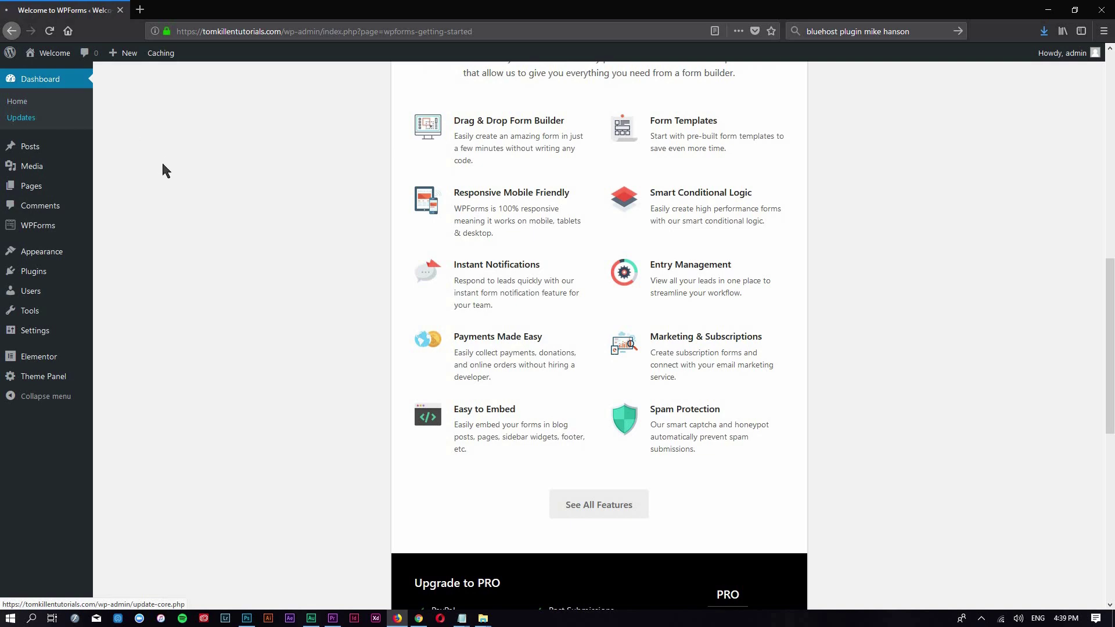
scroll(200, 182, "down", 6)
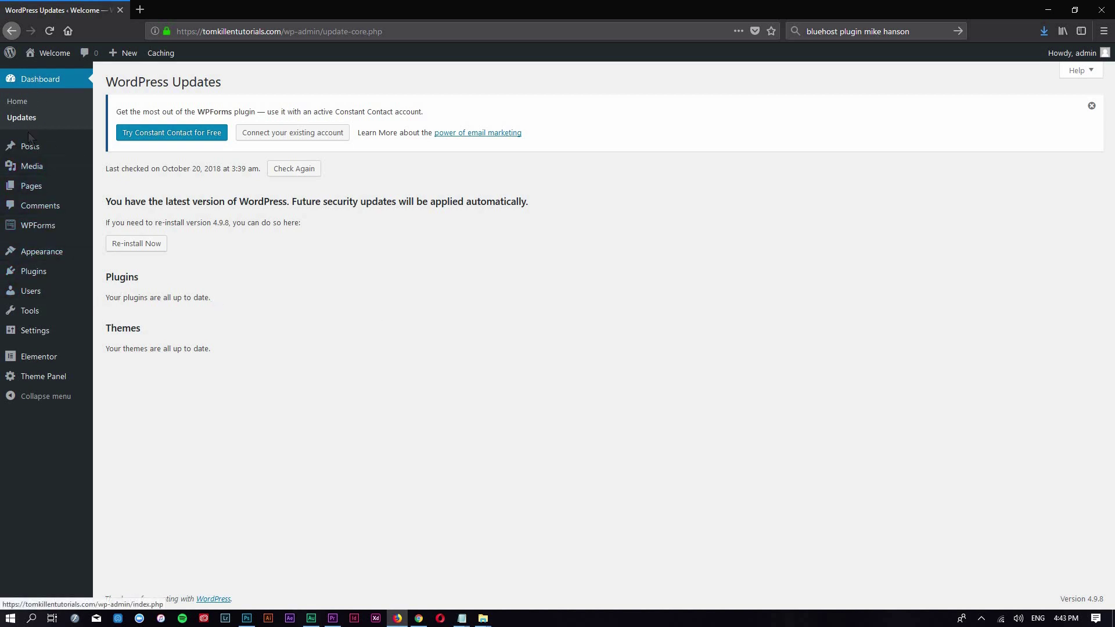
Step: View the published Sample Page on the live site and return to the list of pages
left_click(30, 186)
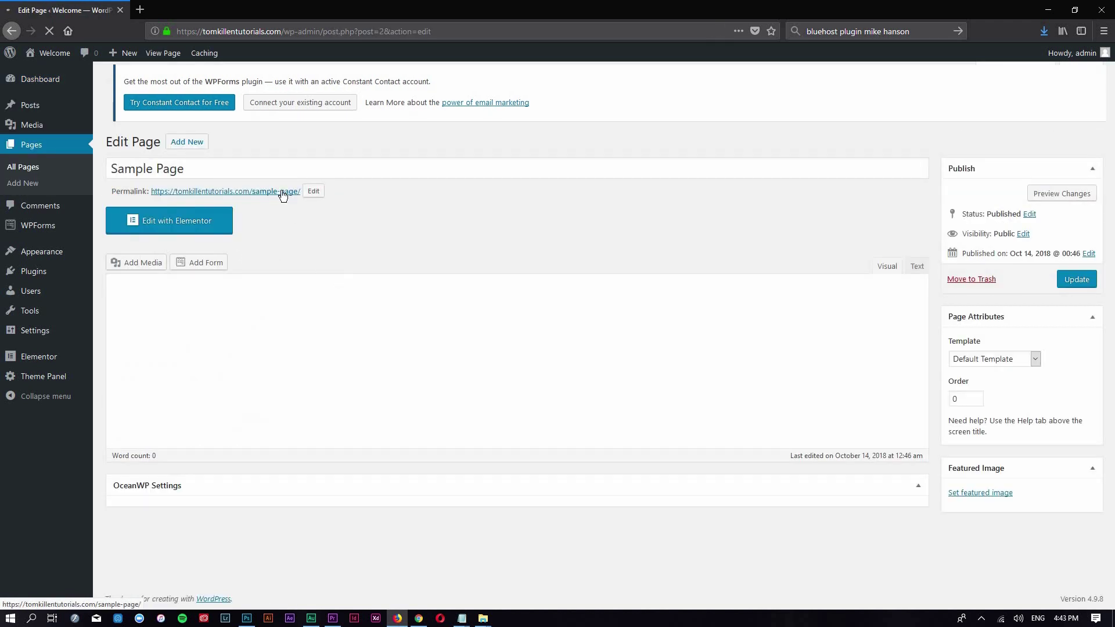
left_click(280, 192)
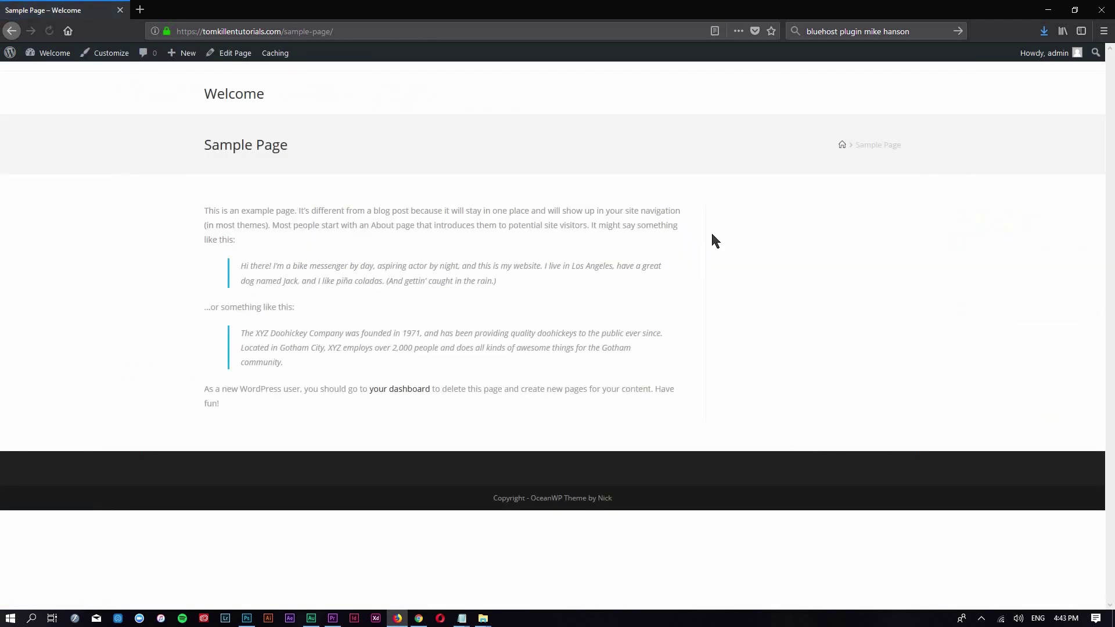
left_click(11, 32)
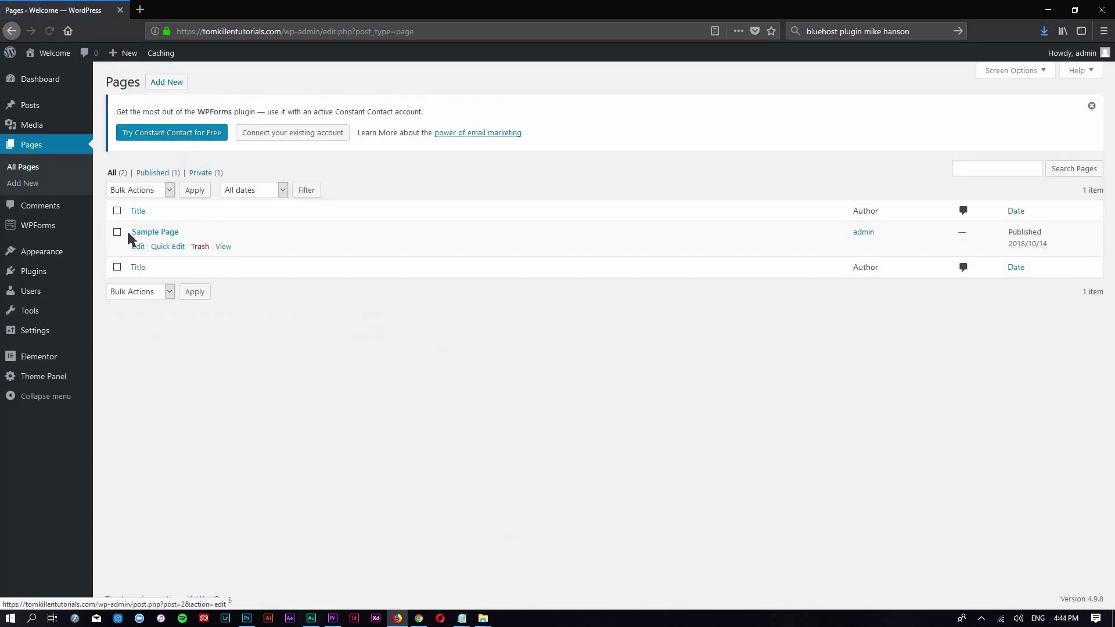
Step: Move the Sample Page to the trash and delete it permanently from there
left_click(118, 233)
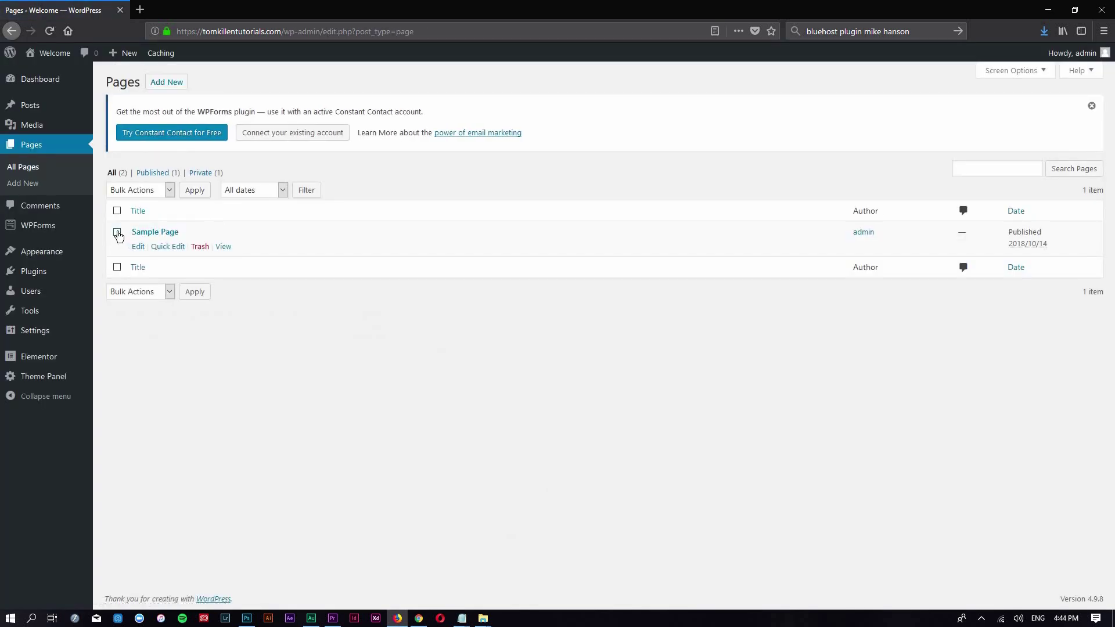
left_click(199, 248)
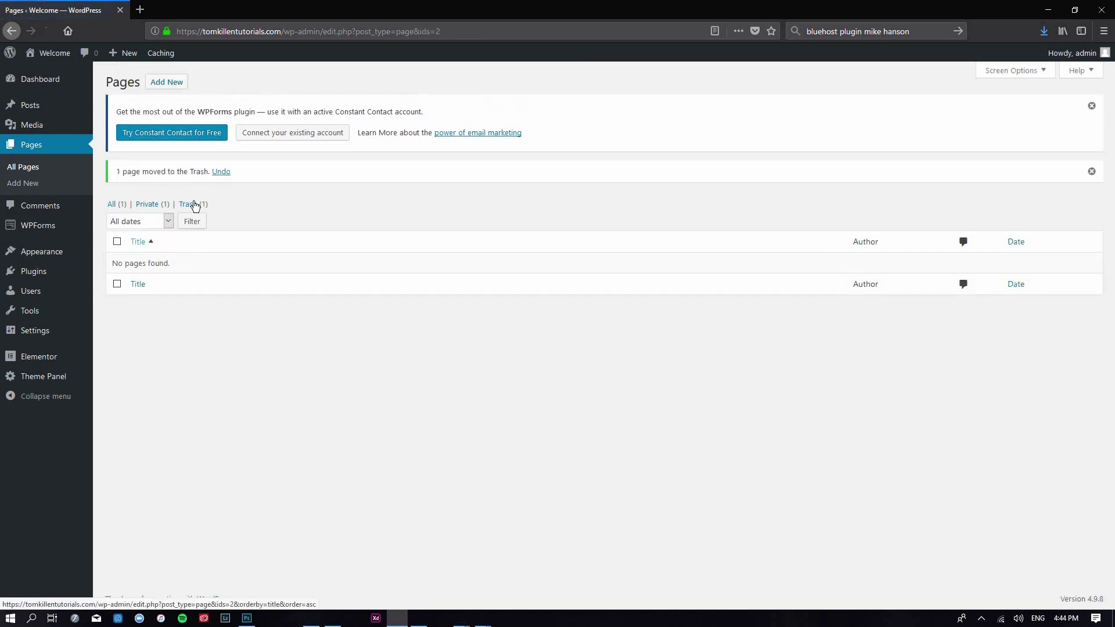
left_click(195, 204)
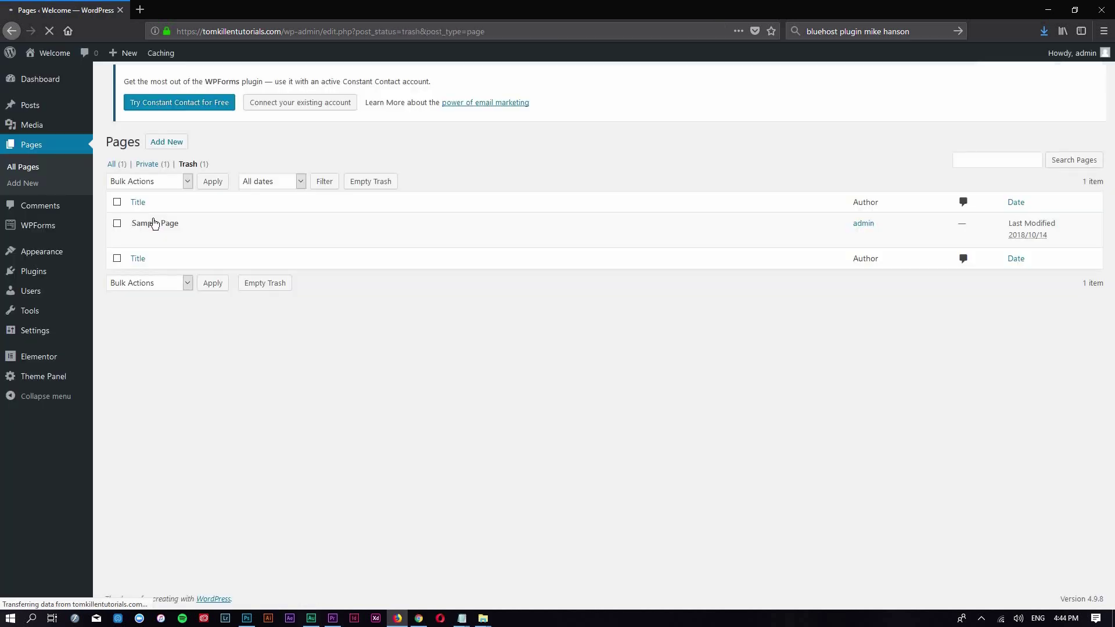
left_click(196, 247)
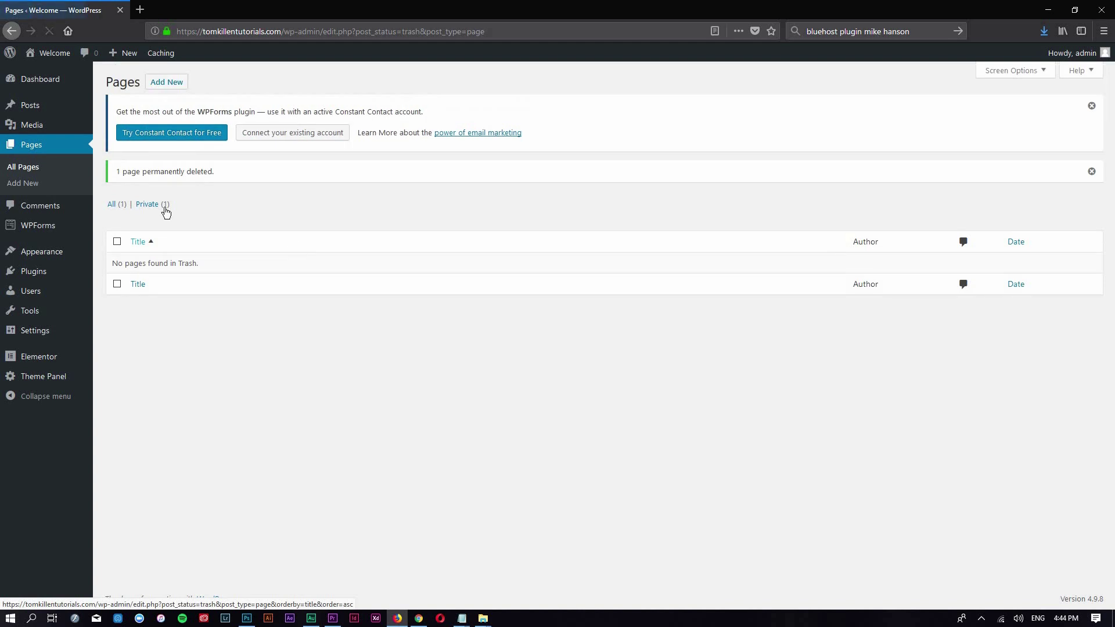
Step: Move the default "Hello world!" post to the trash and delete it permanently from there
left_click(40, 111)
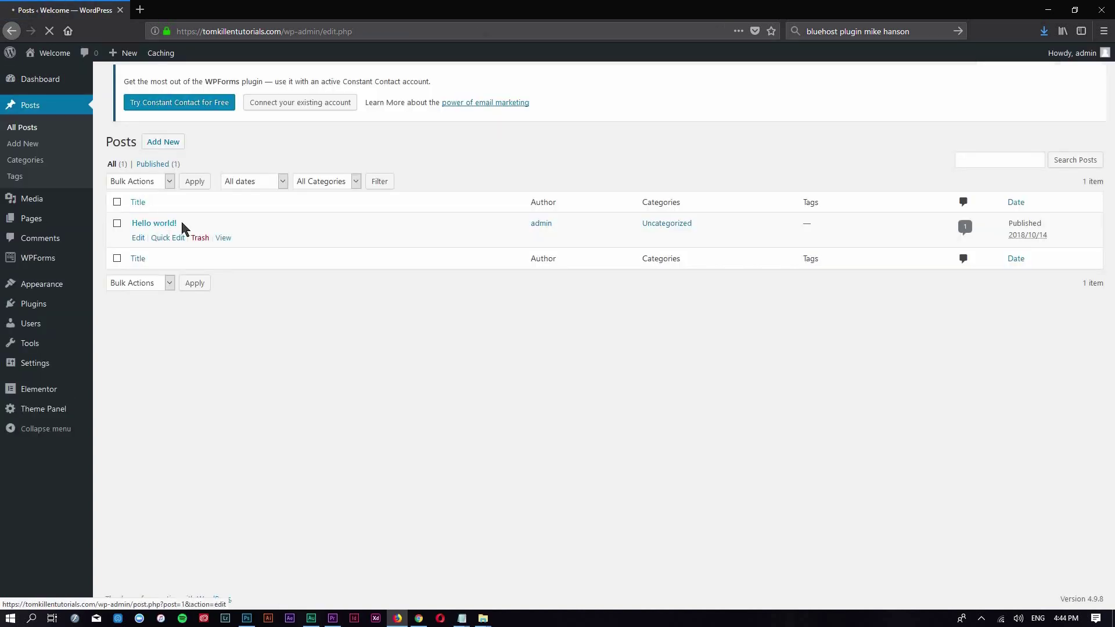
left_click(197, 247)
left_click(150, 202)
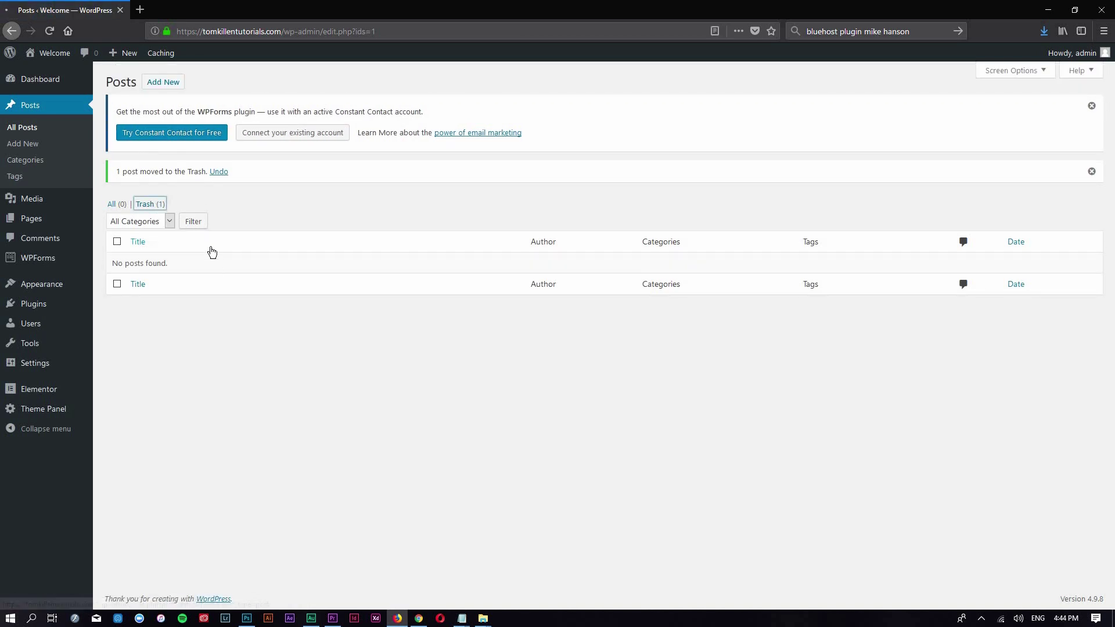
left_click(197, 247)
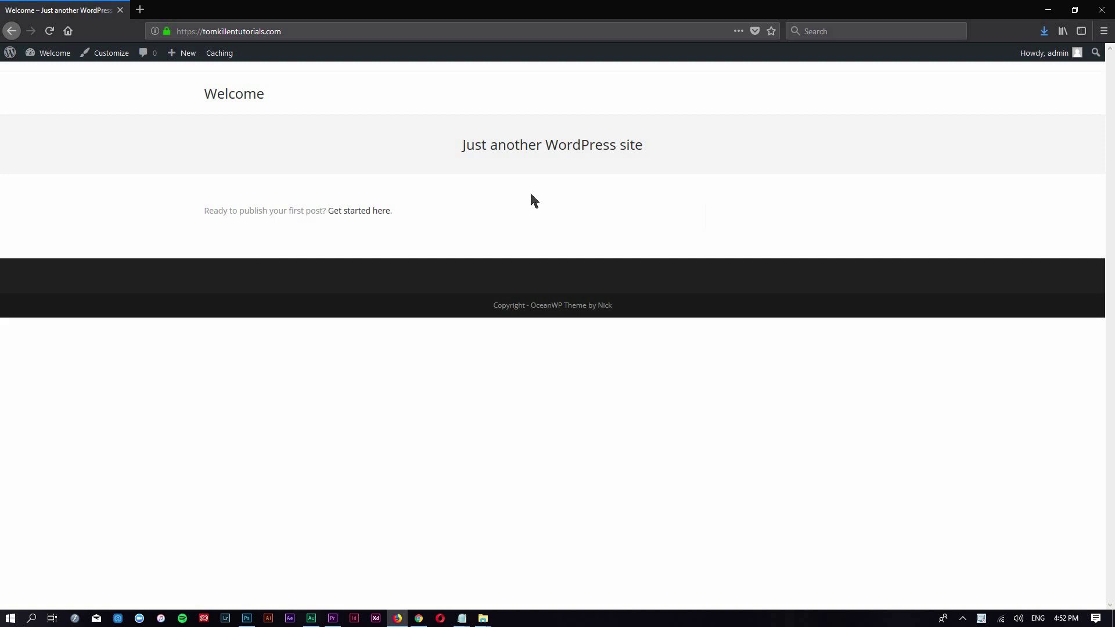
Step: Change the site title in the theme customizer's Site Identity settings to "WordPress Tutorials"
left_click(118, 60)
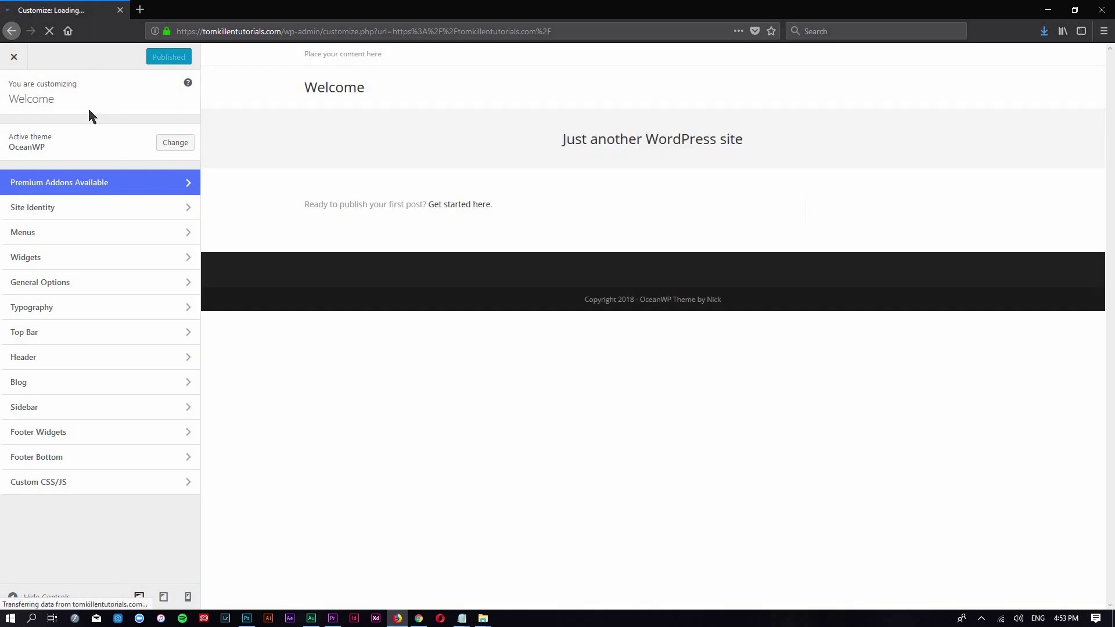
left_click(82, 209)
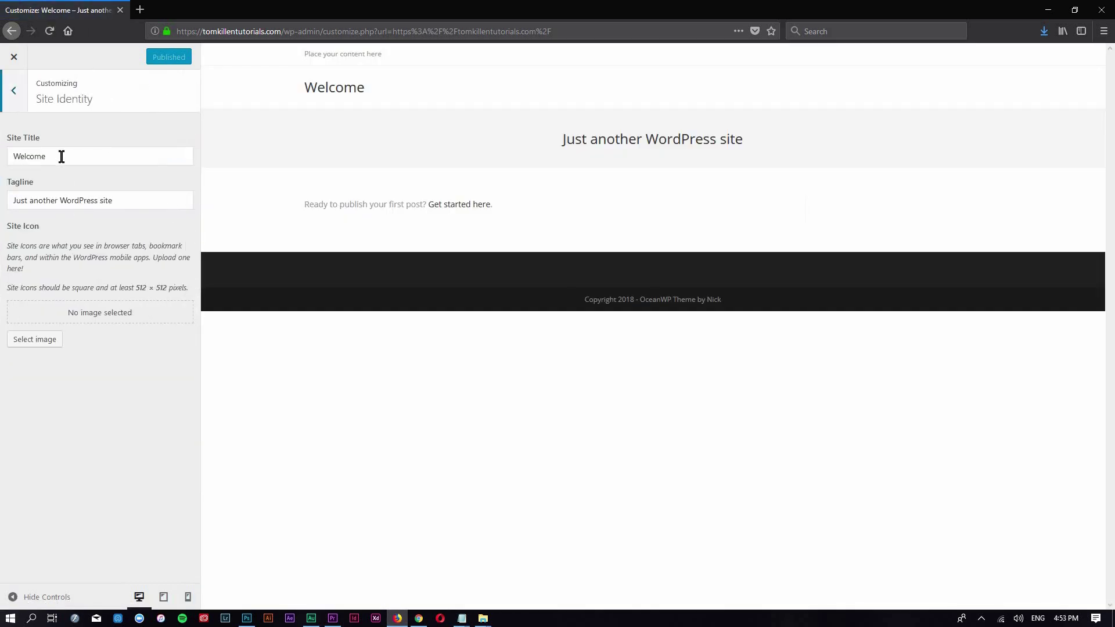
left_click(61, 156)
left_click_drag(5, 155, 49, 154)
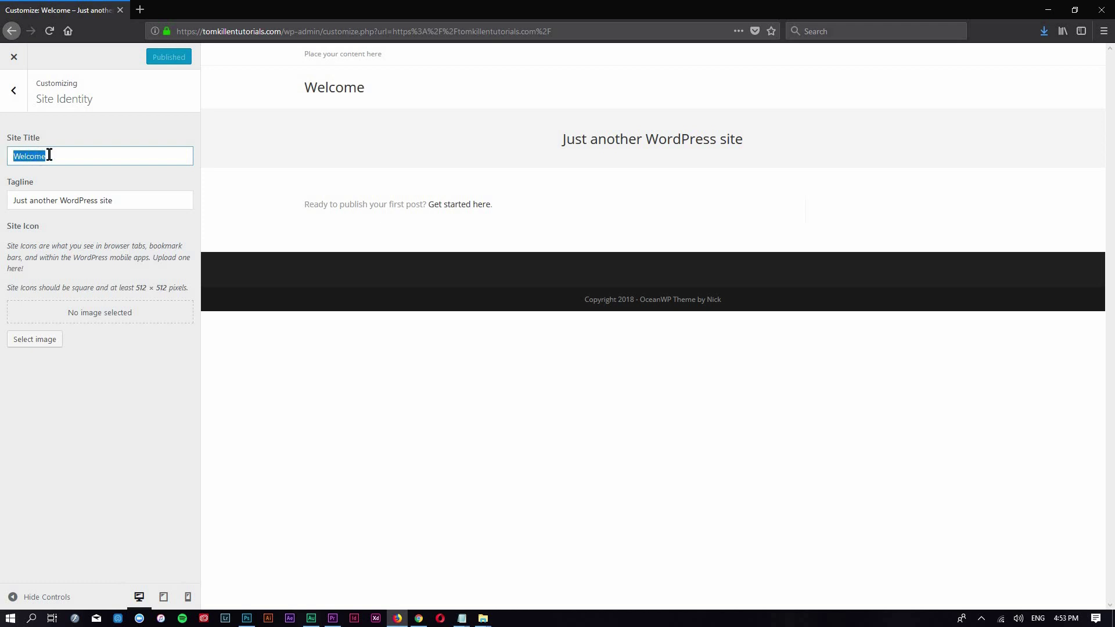
type("WordPre")
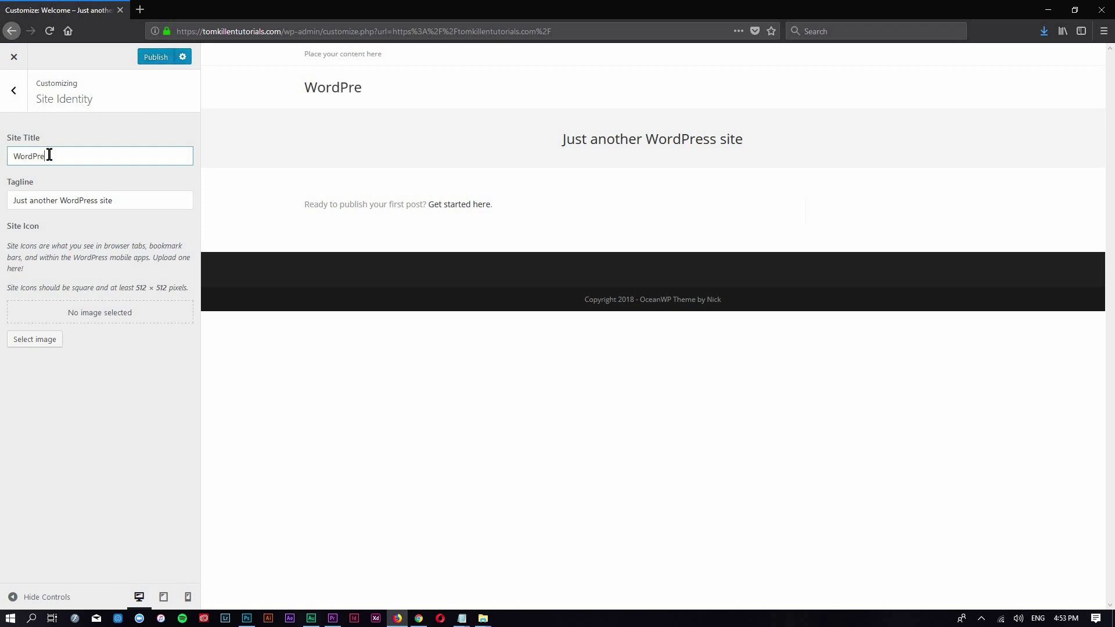
type("ss Tutpri")
key("BackSpace")
type("orials")
Step: Set the site tagline to "Become a WordPress Pro" and publish the site identity changes
left_click(152, 199)
triple_click(24, 197)
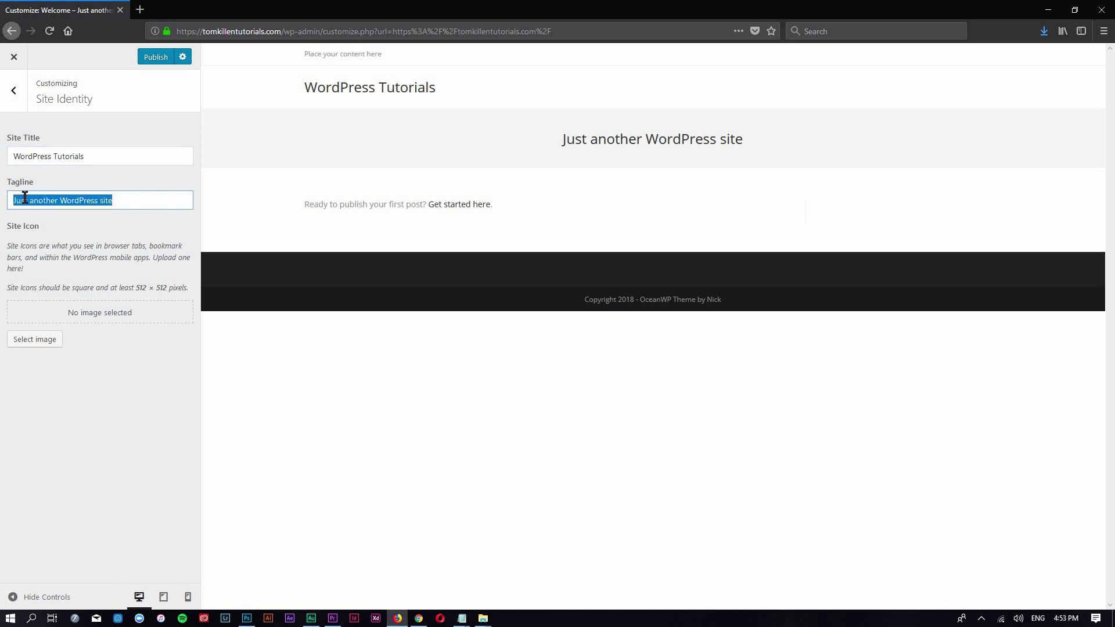
type("Become a ")
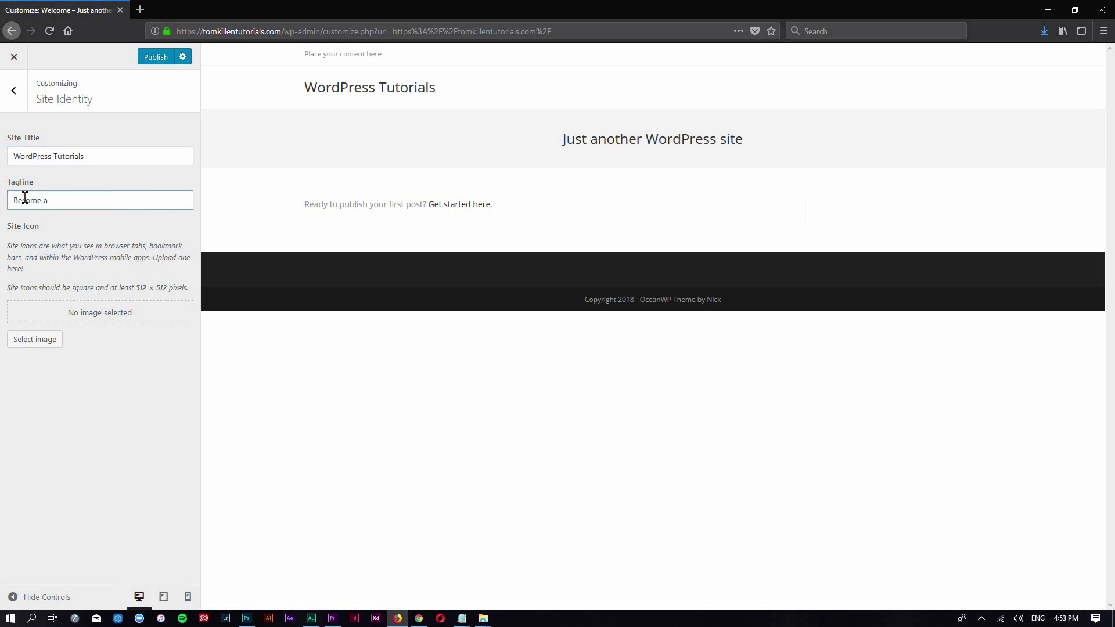
type("WordPress Pro")
left_click(157, 58)
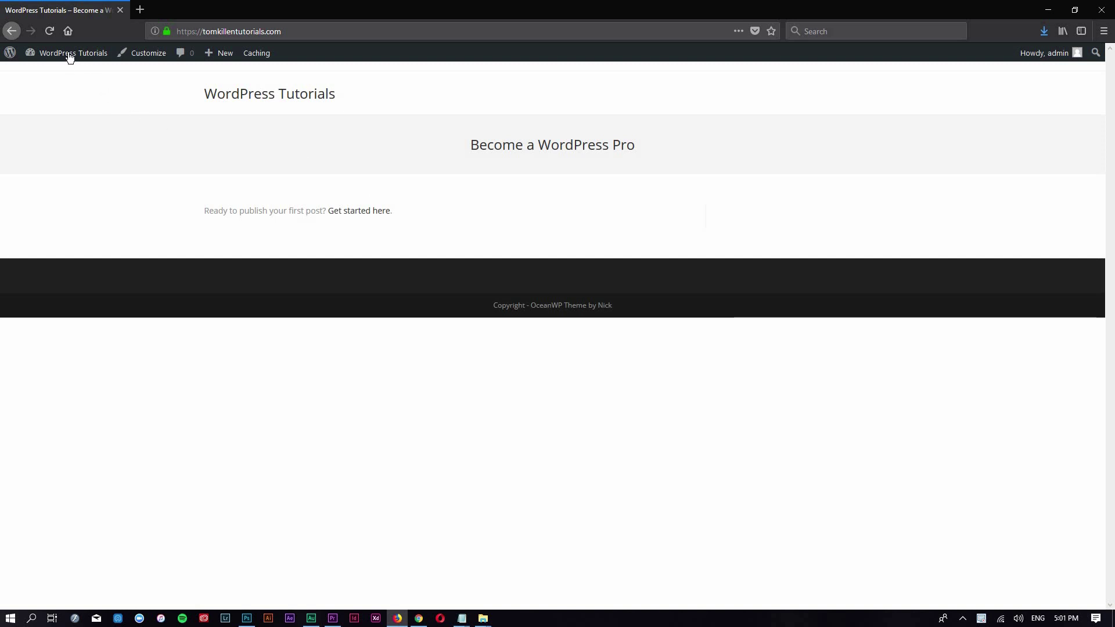
Step: Create a new blank page titled "Home" from the site's admin area and publish it
mouse_move(69, 57)
left_click(50, 78)
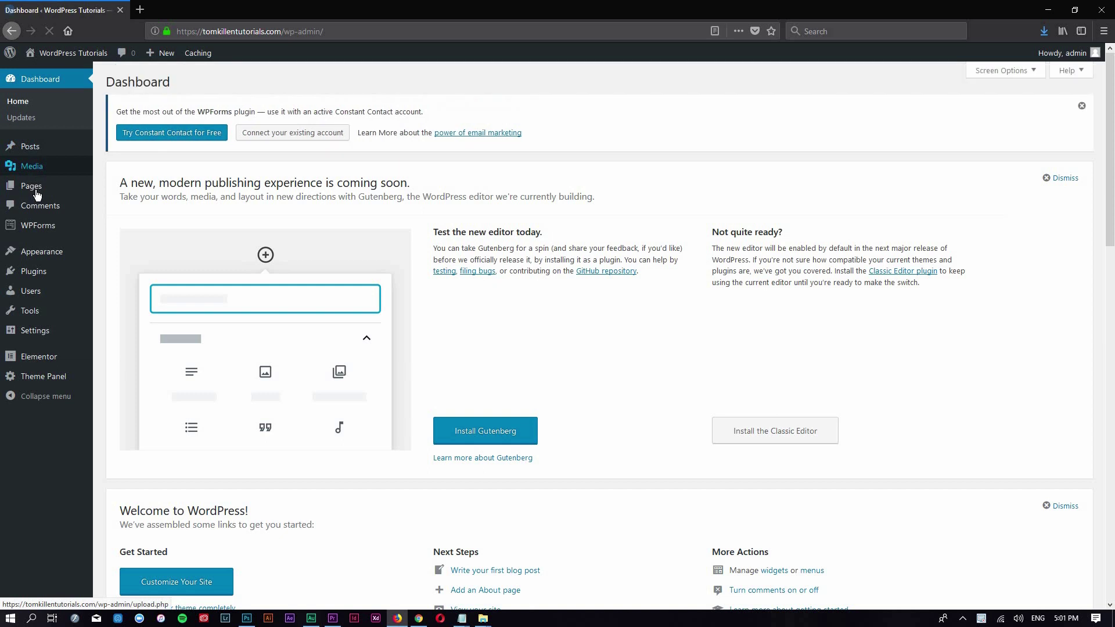
left_click(37, 195)
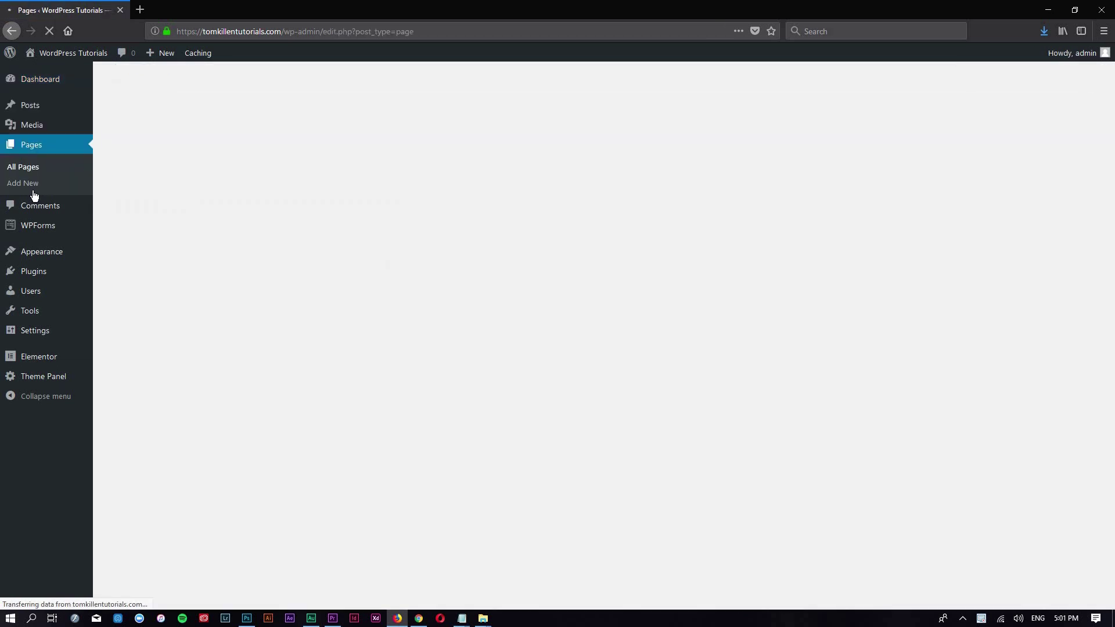
left_click(171, 88)
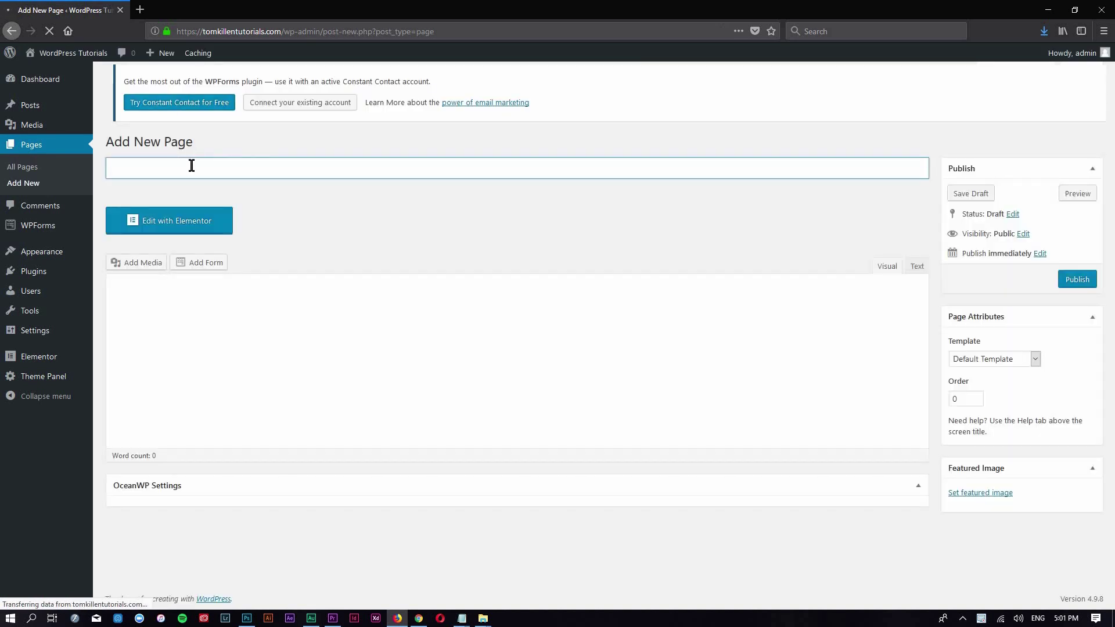
type("Home")
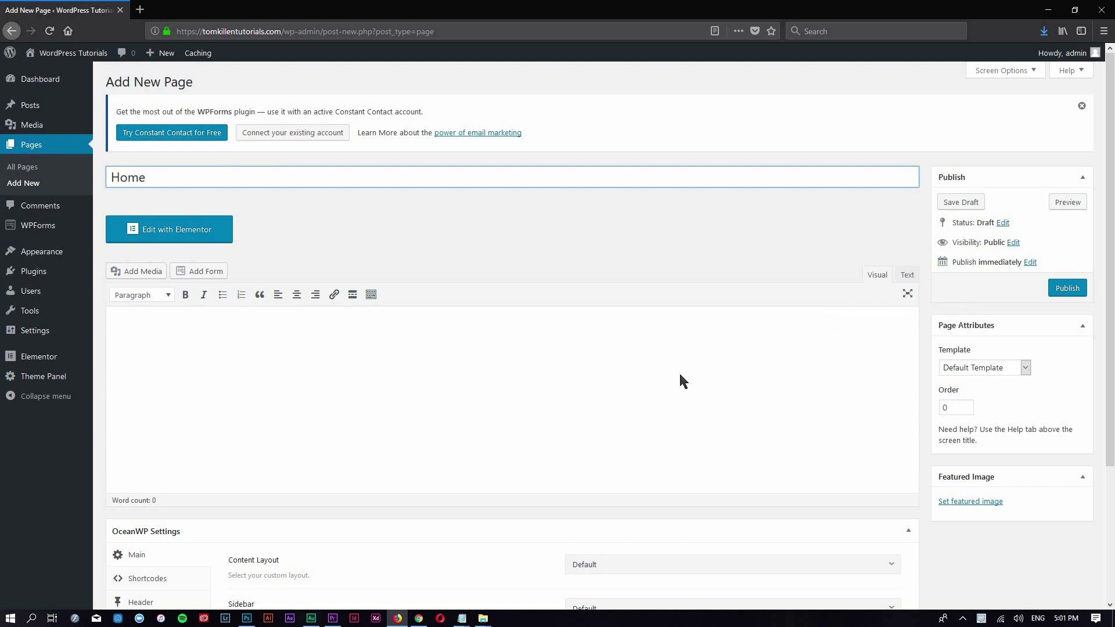
left_click(1066, 289)
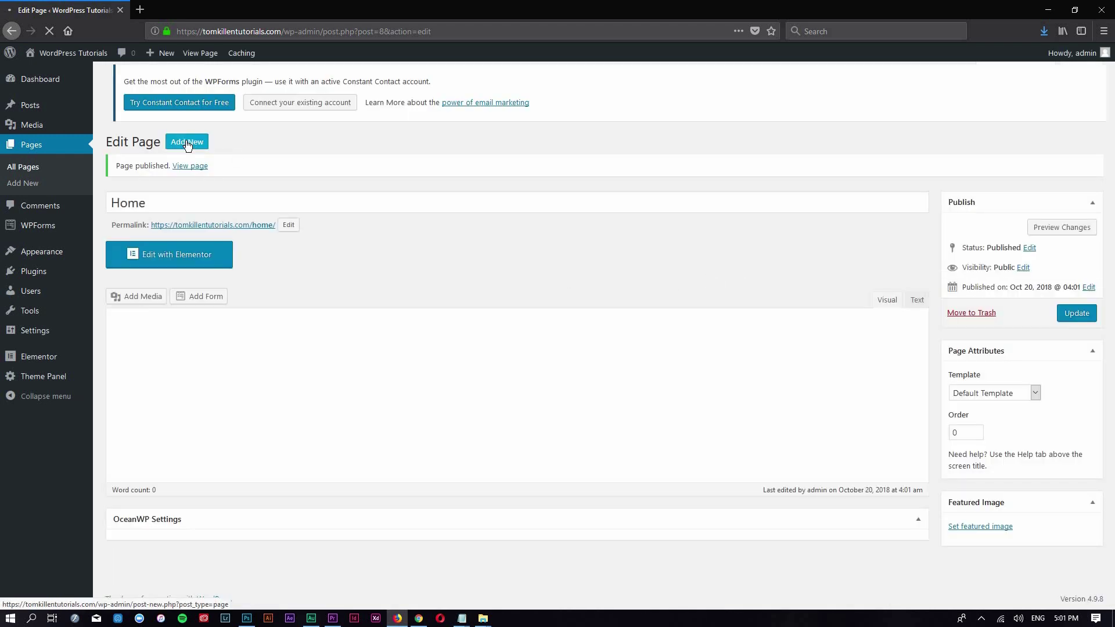
Step: Create and publish two more blank pages titled "About" and "Services"
left_click(187, 144)
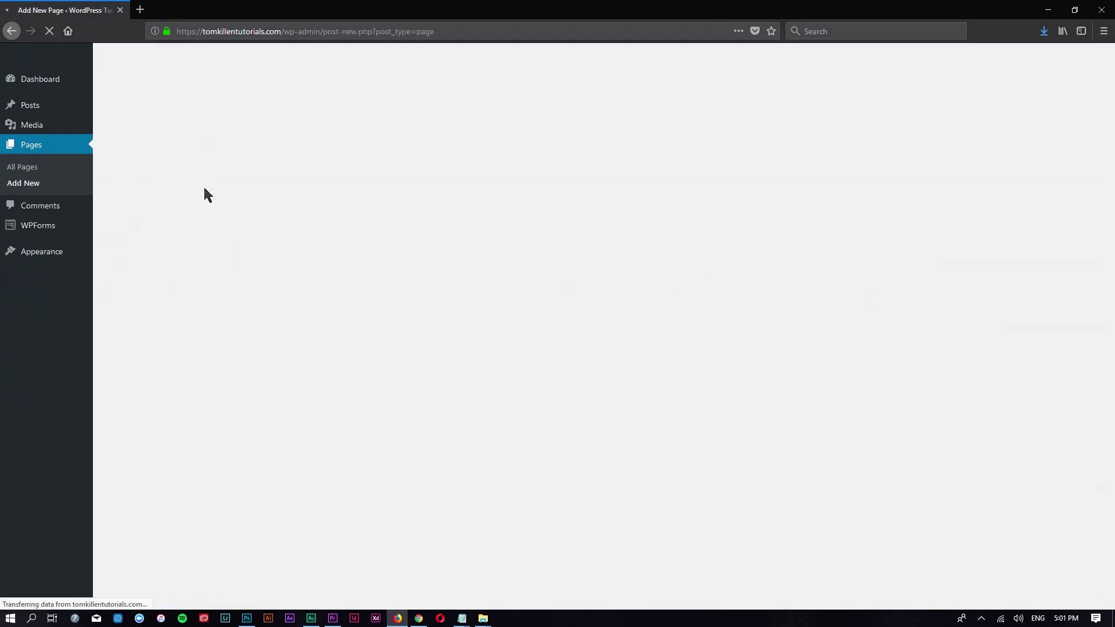
type("About")
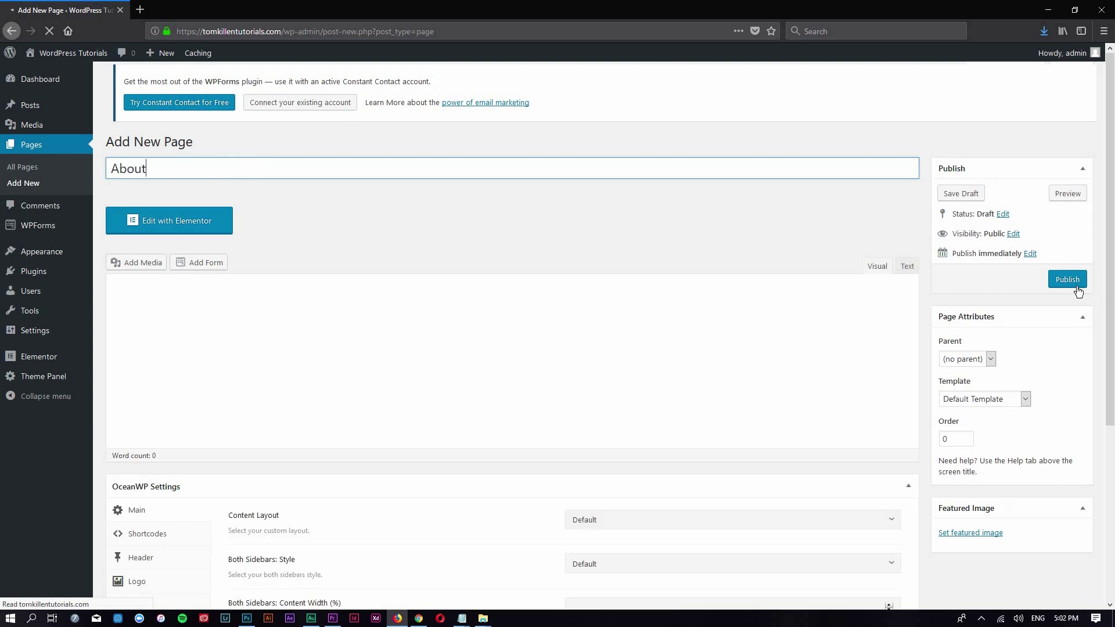
left_click(1077, 289)
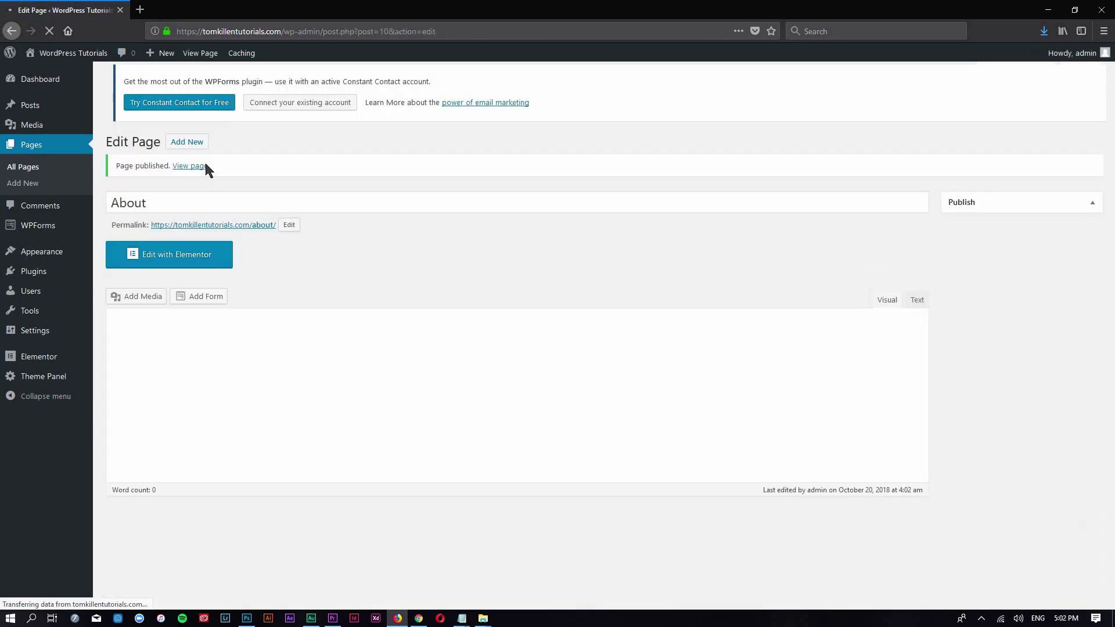
left_click(187, 143)
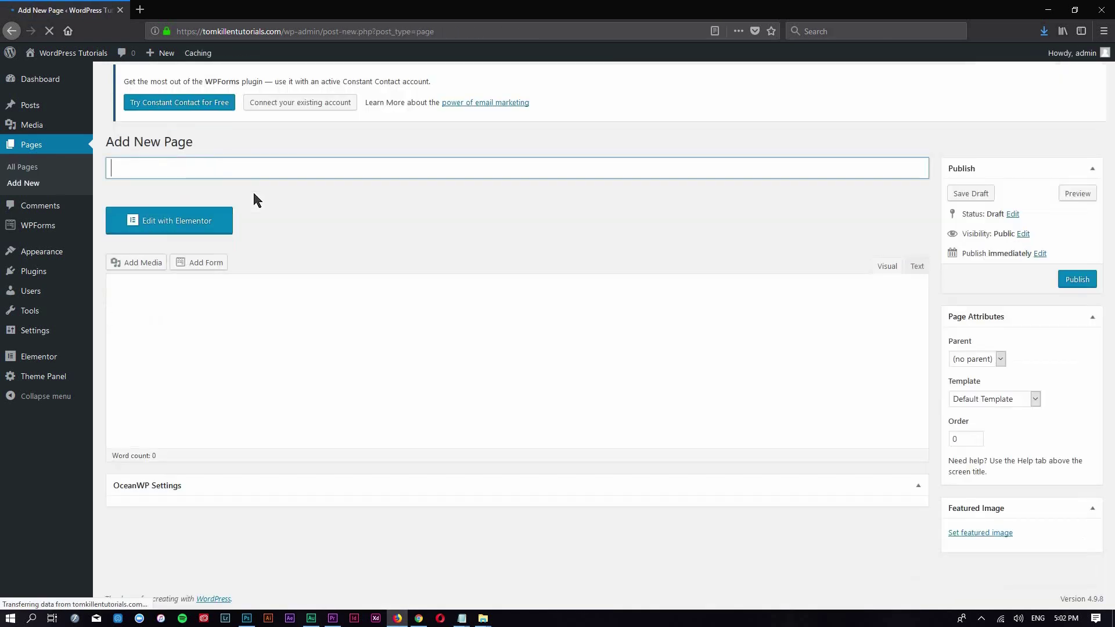
type("Services")
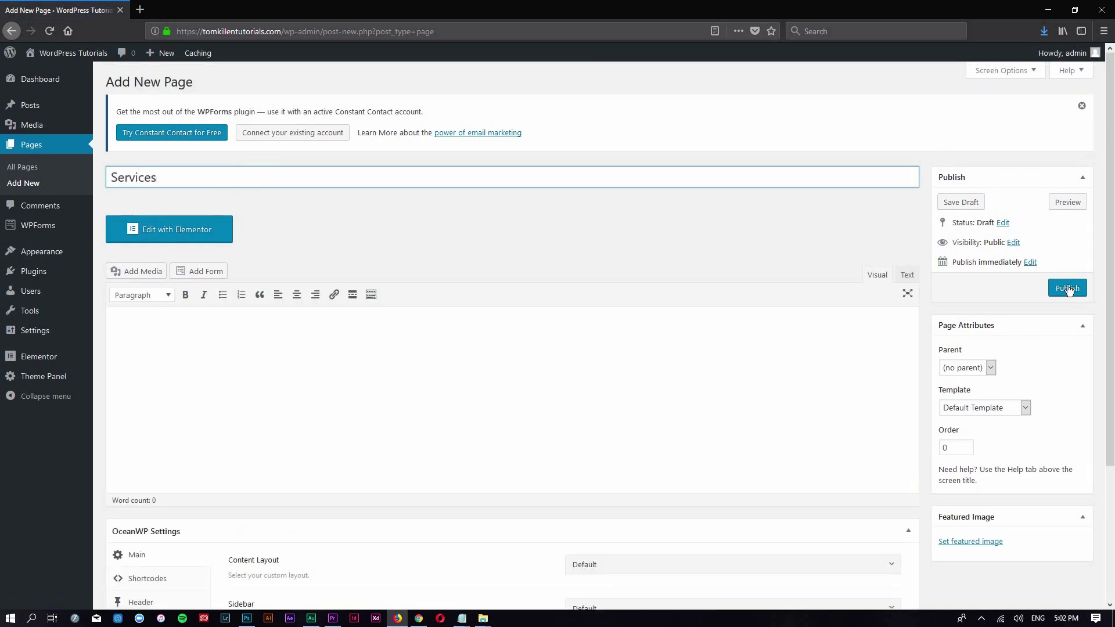
left_click(1066, 289)
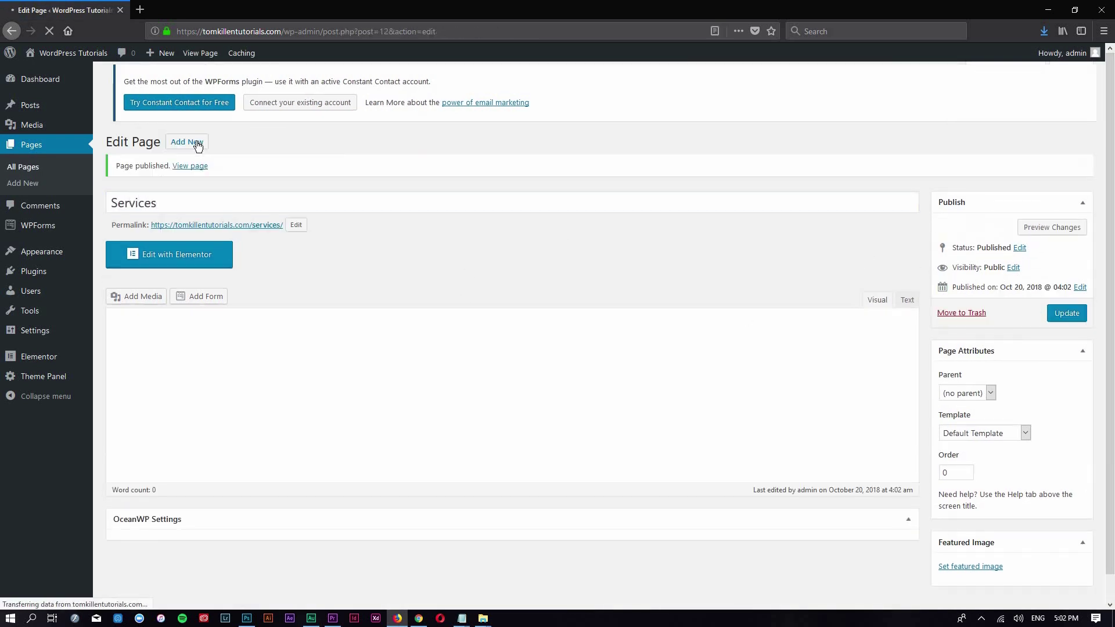
Step: Create and publish another blank page titled "Contact"
left_click(198, 145)
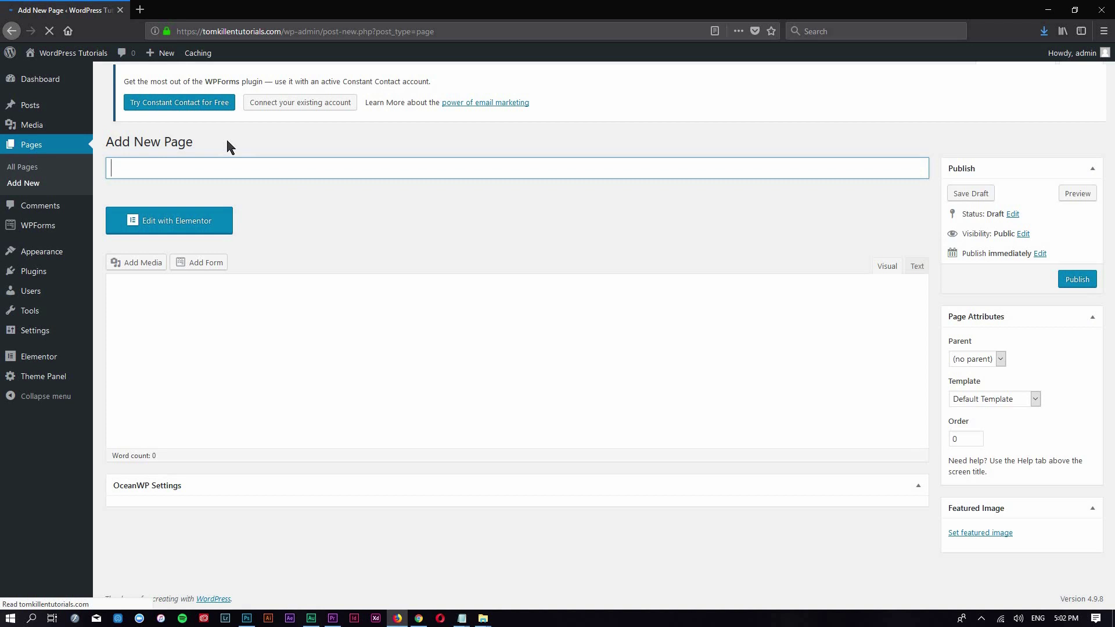
type("Contact")
left_click(1071, 287)
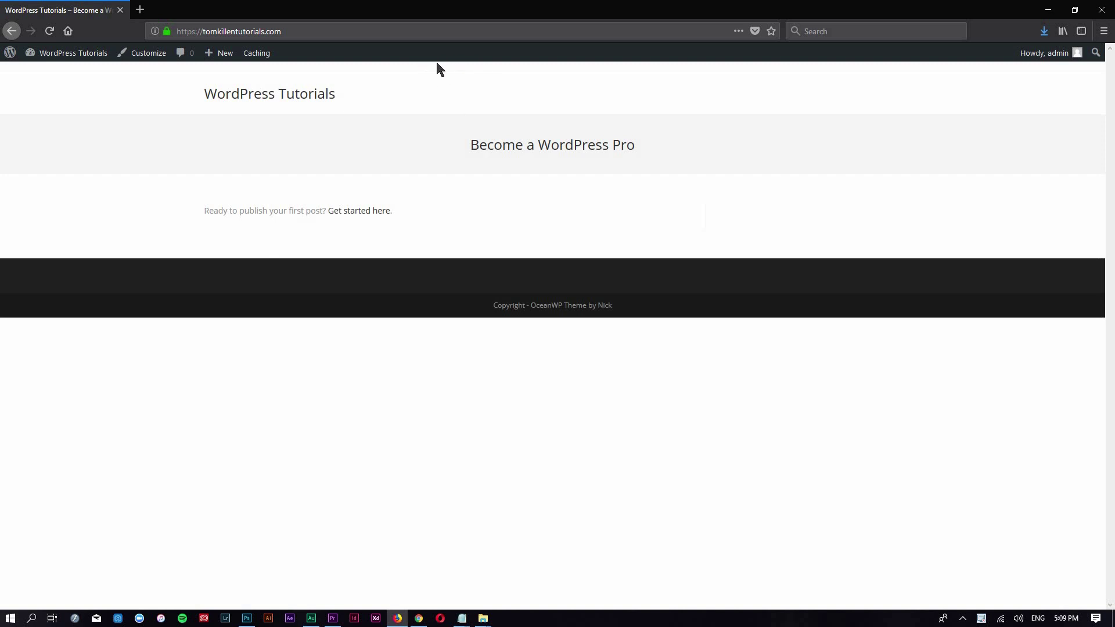
Step: Disable the theme's top bar in the customizer's general Top Bar settings and return to the main customizer options
left_click(156, 53)
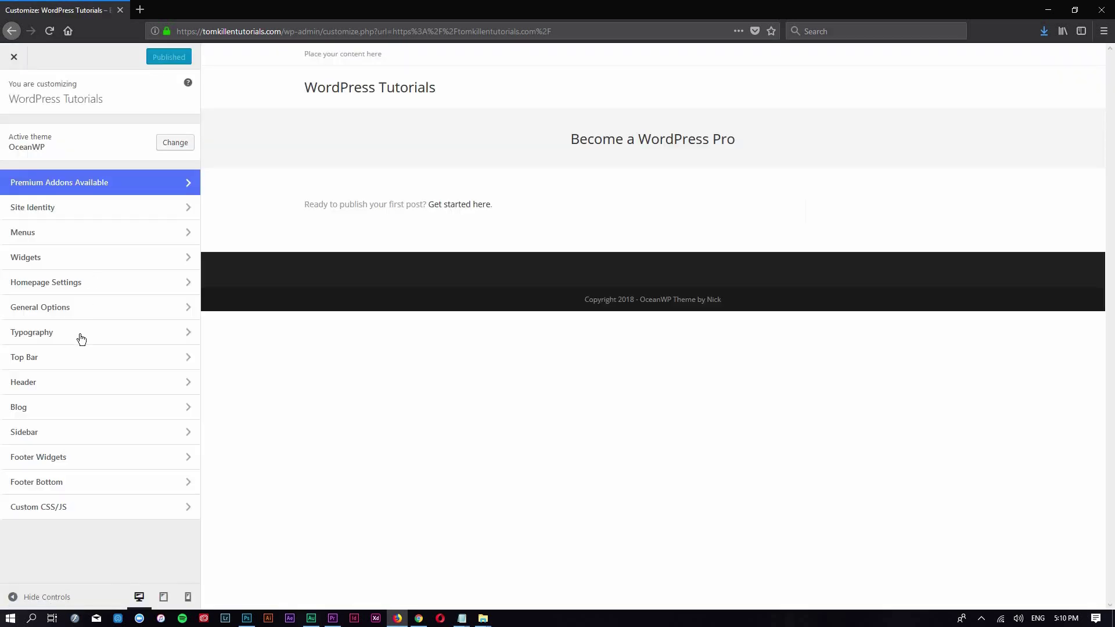
left_click(78, 357)
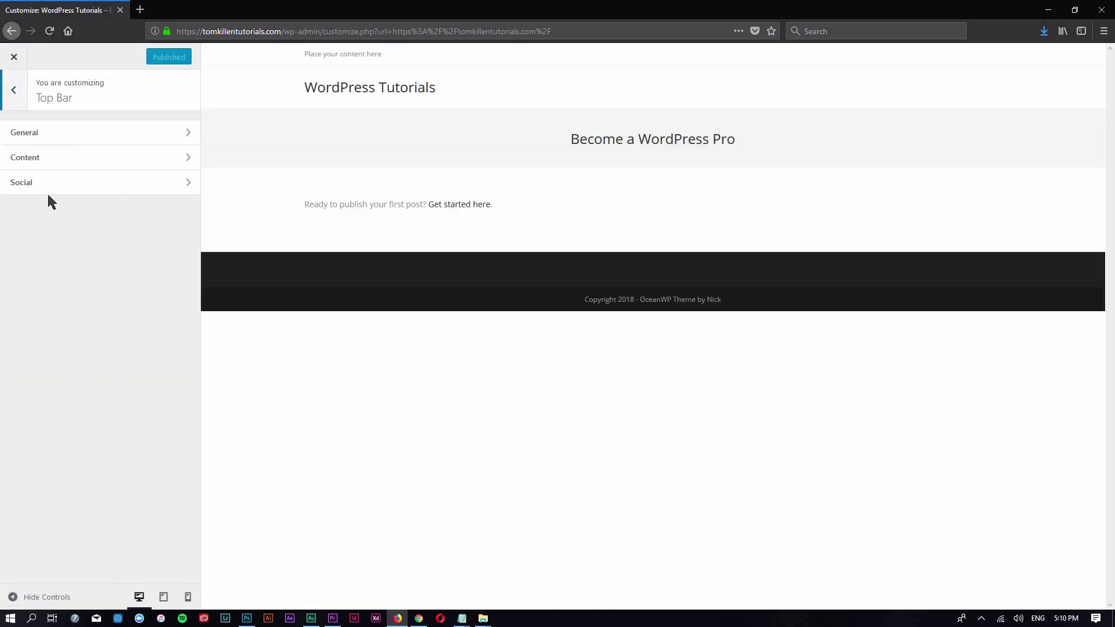
left_click(42, 135)
left_click(19, 134)
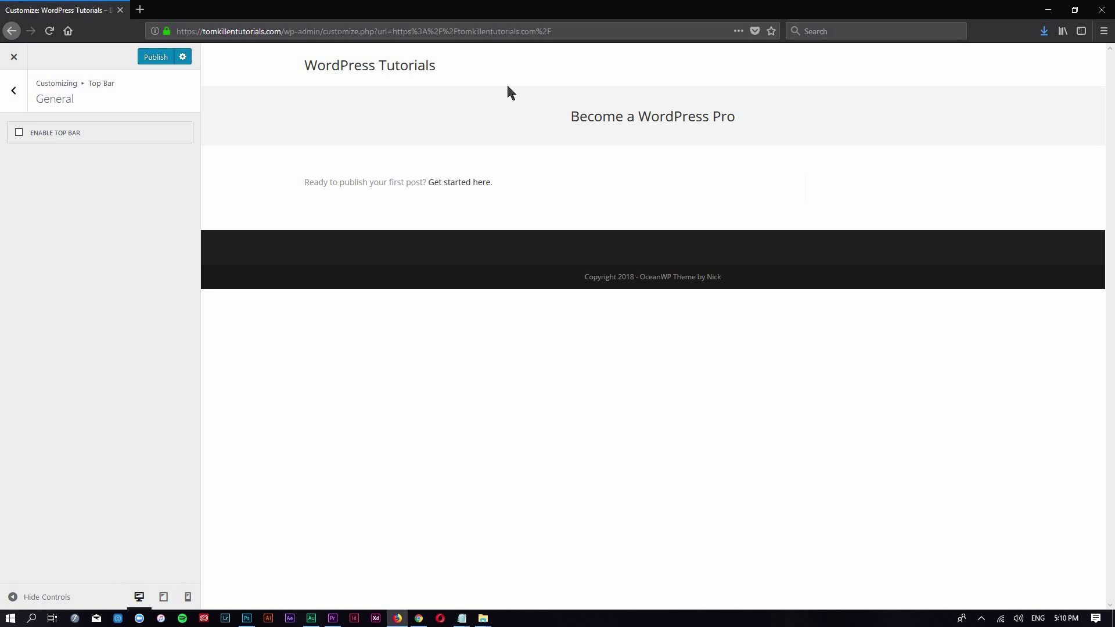
left_click(14, 93)
left_click(16, 94)
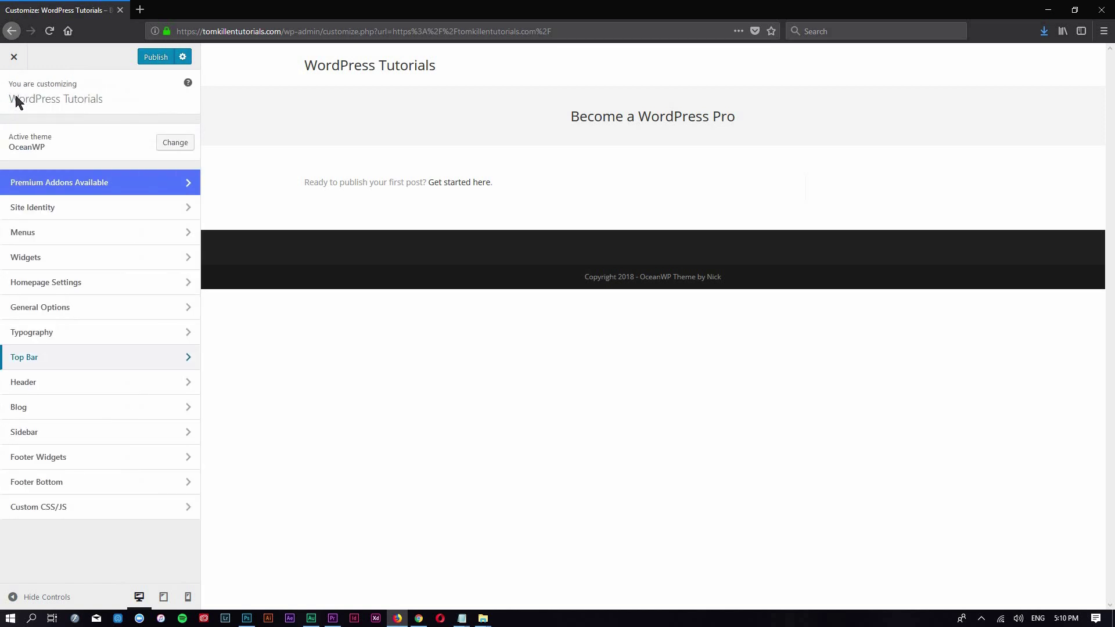
Step: Create a new navigation menu named "Main" and assign it to the Main menu location
left_click(62, 234)
left_click(141, 237)
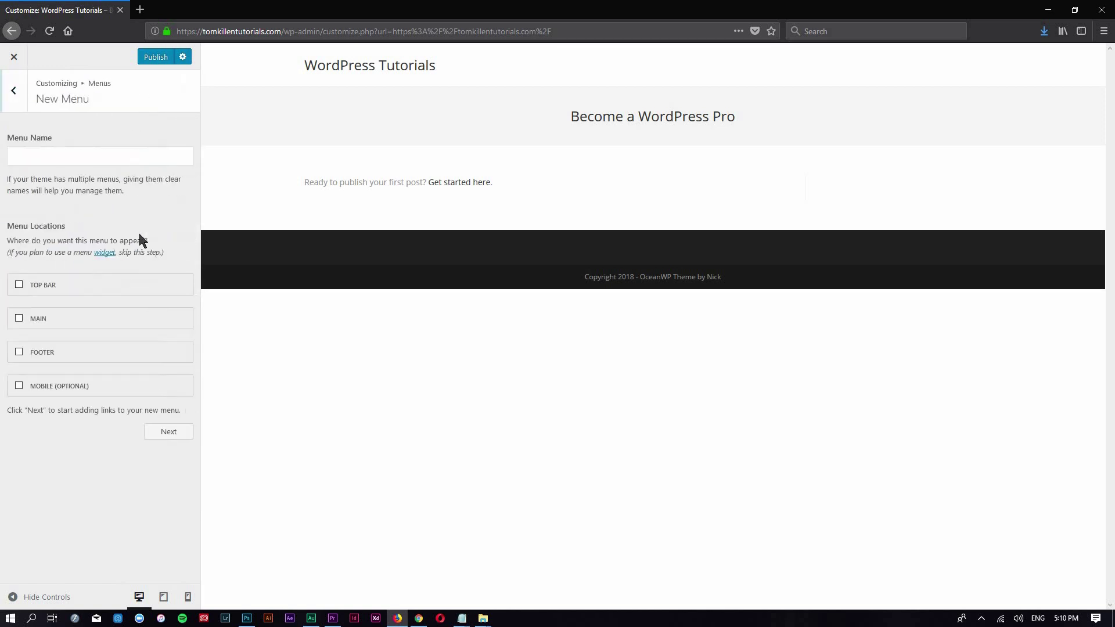
left_click(84, 159)
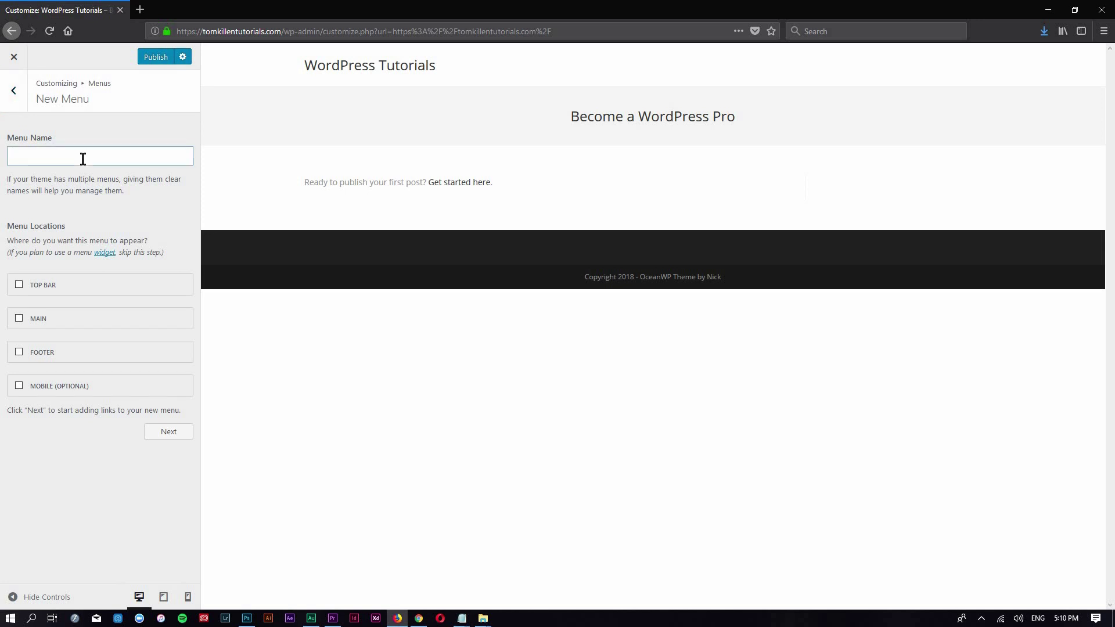
type("Main")
left_click(20, 319)
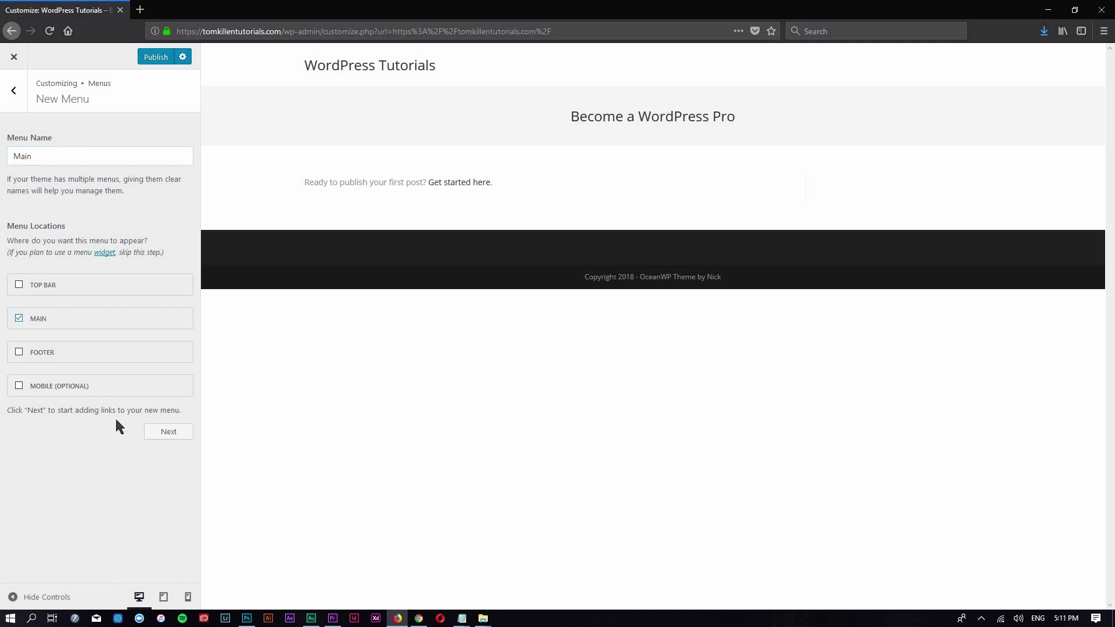
left_click(154, 434)
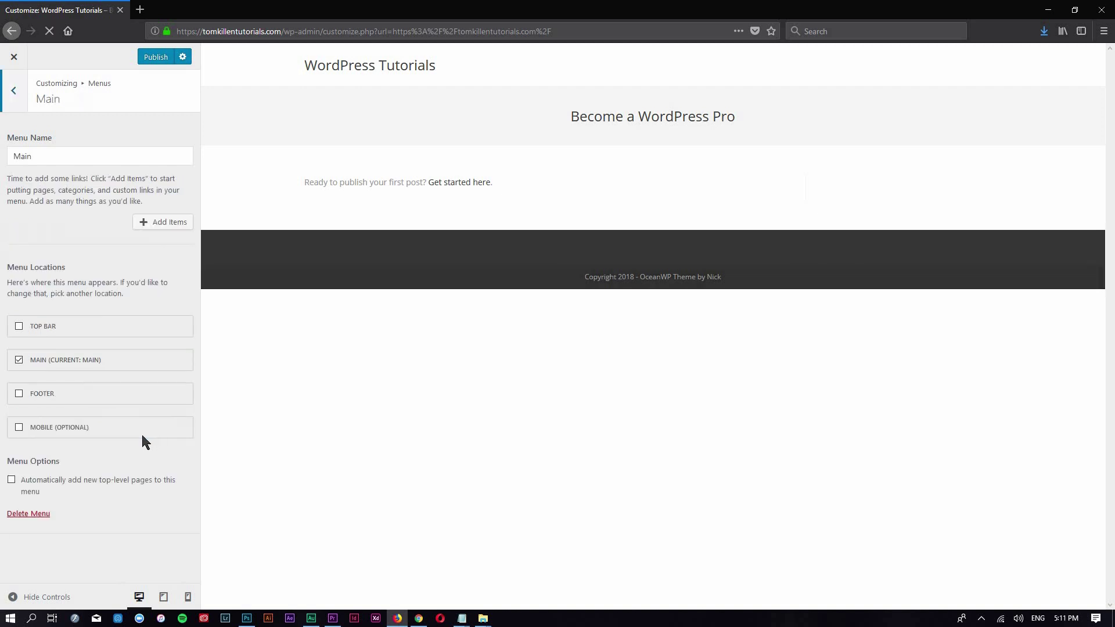
Step: Add the Home page, not the custom link, to the Main menu and check the item's navigation label settings
left_click(162, 224)
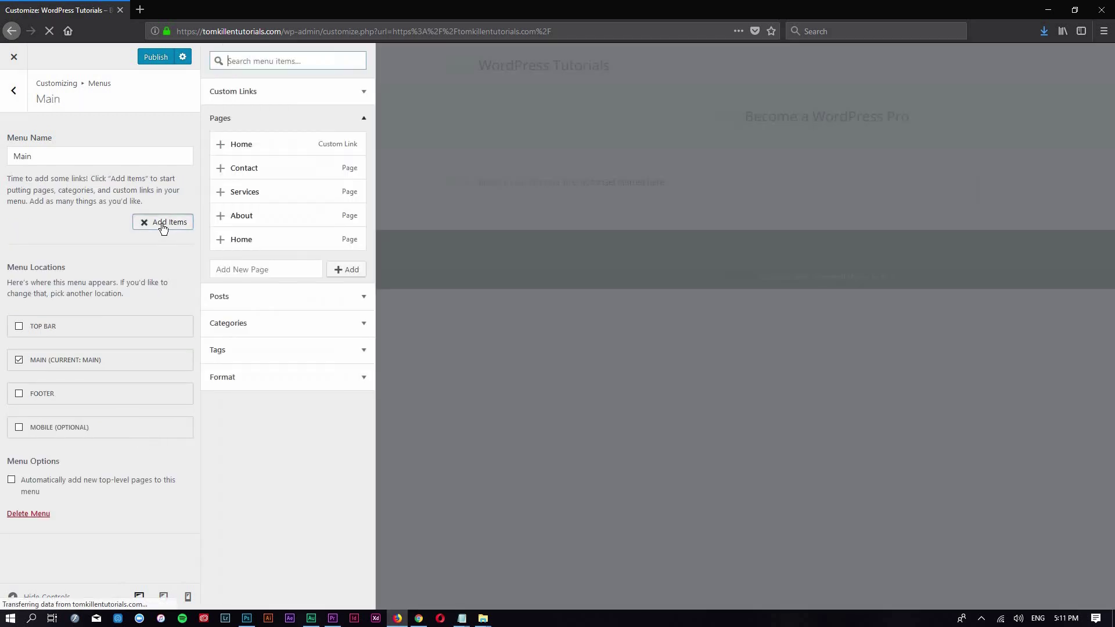
left_click(246, 241)
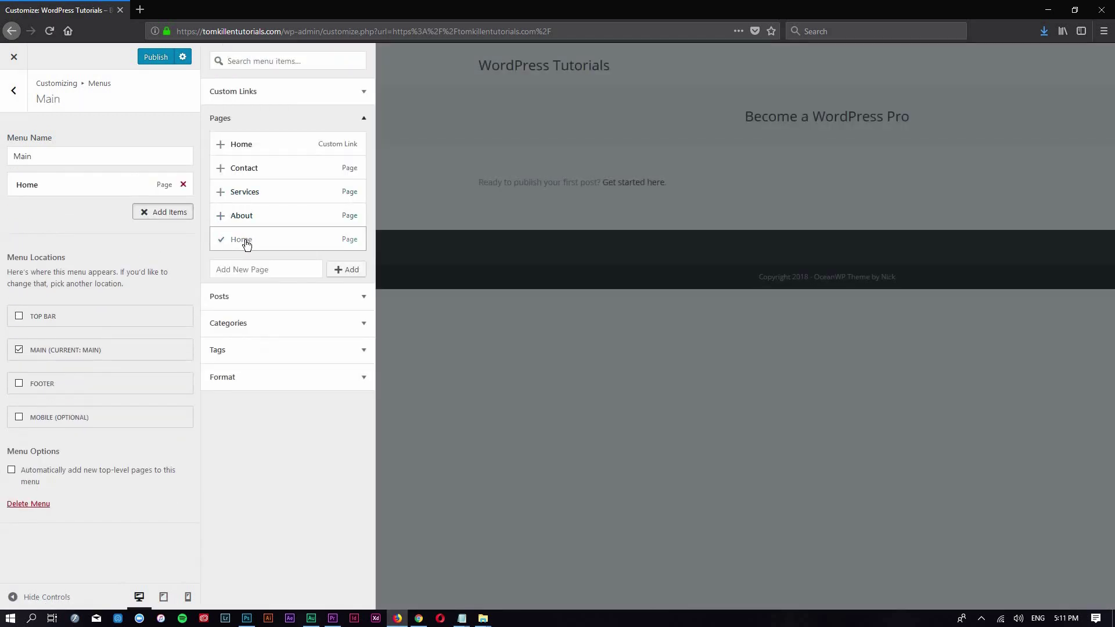
left_click(69, 189)
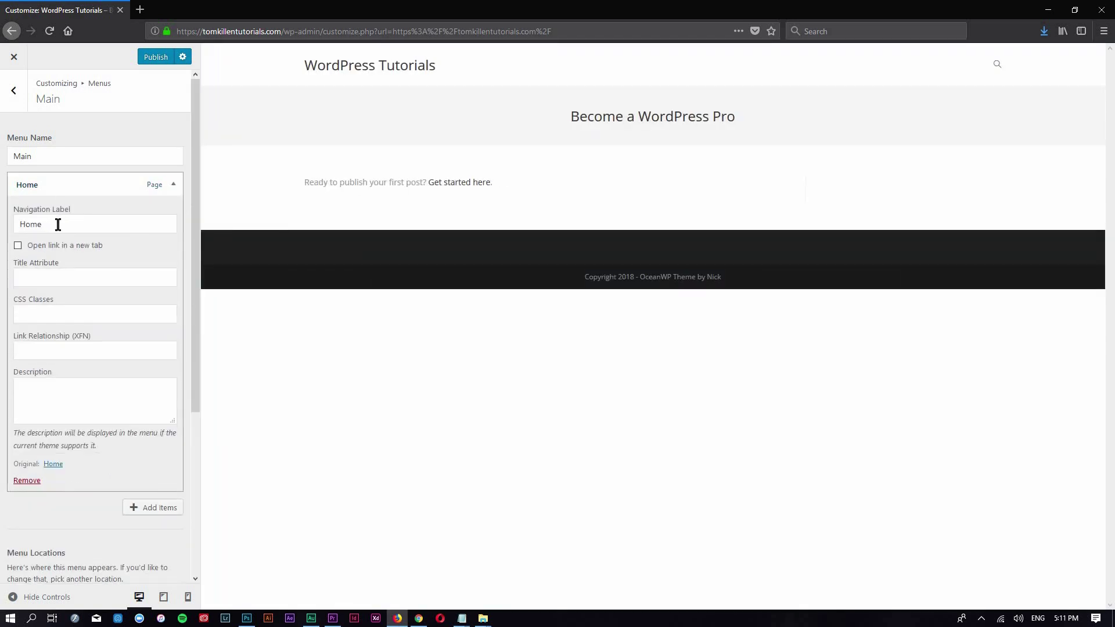
left_click(92, 183)
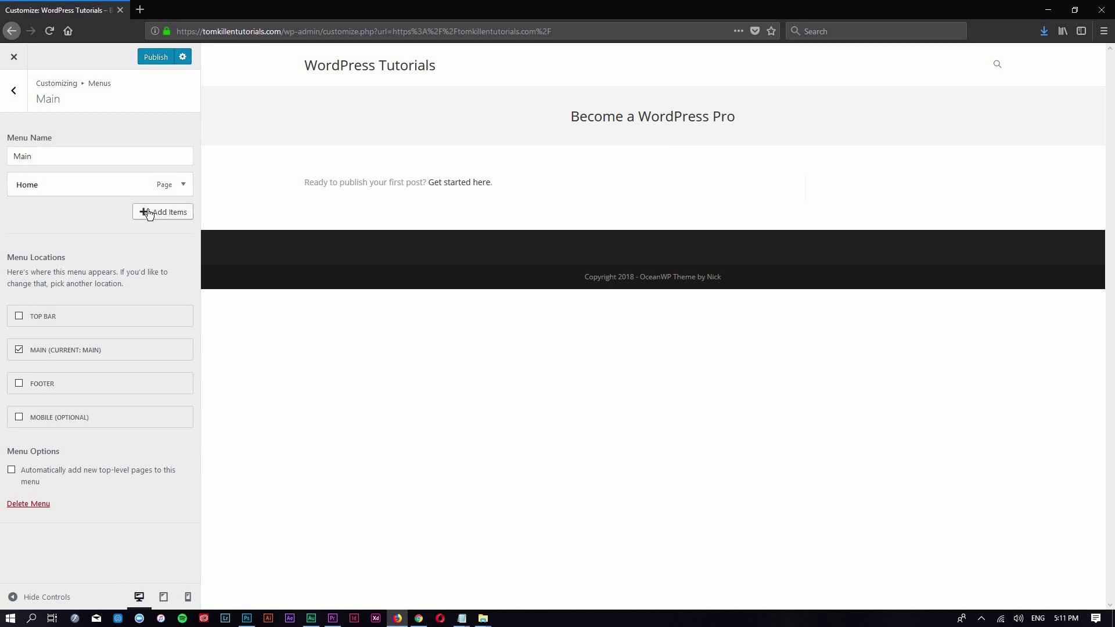
Step: Add the About, Services and Contact pages to the Main menu, ordered Home, About, Services, Contact
left_click(157, 212)
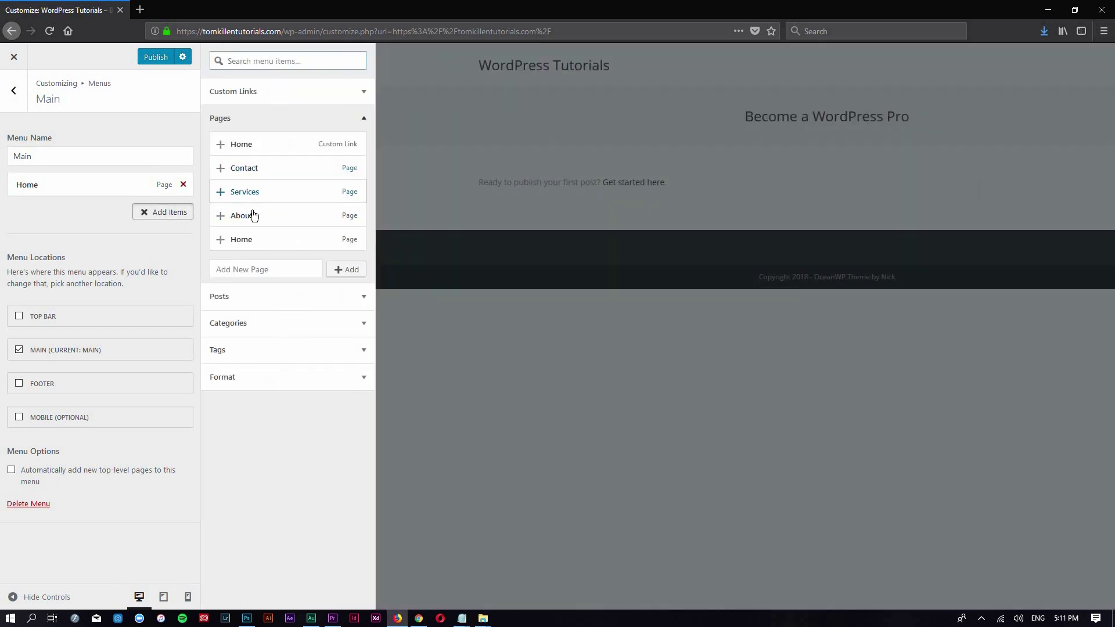
left_click(251, 216)
left_click(256, 173)
left_click(258, 193)
left_click_drag(57, 251, 58, 228)
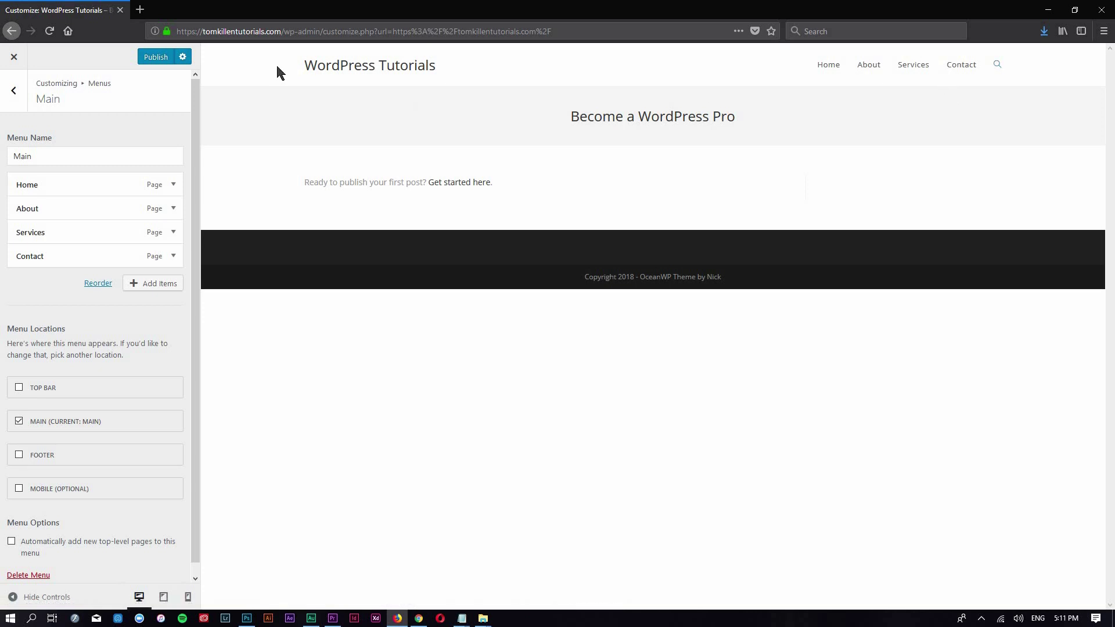
Step: Leave the menu settings and open the general settings of the theme's header
left_click(17, 94)
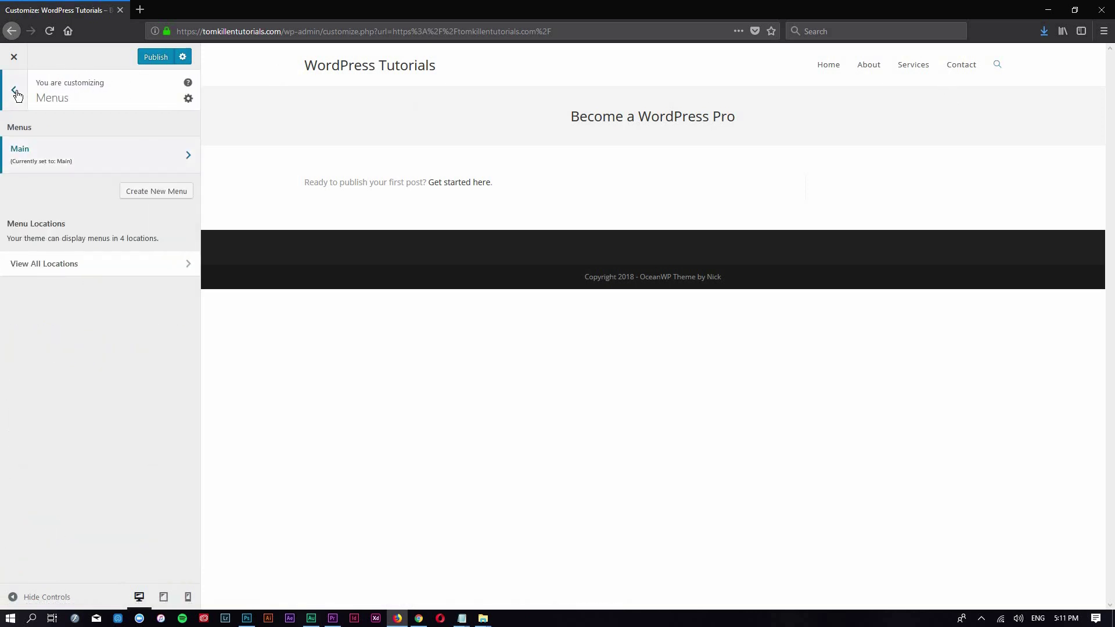
left_click(14, 93)
left_click(64, 397)
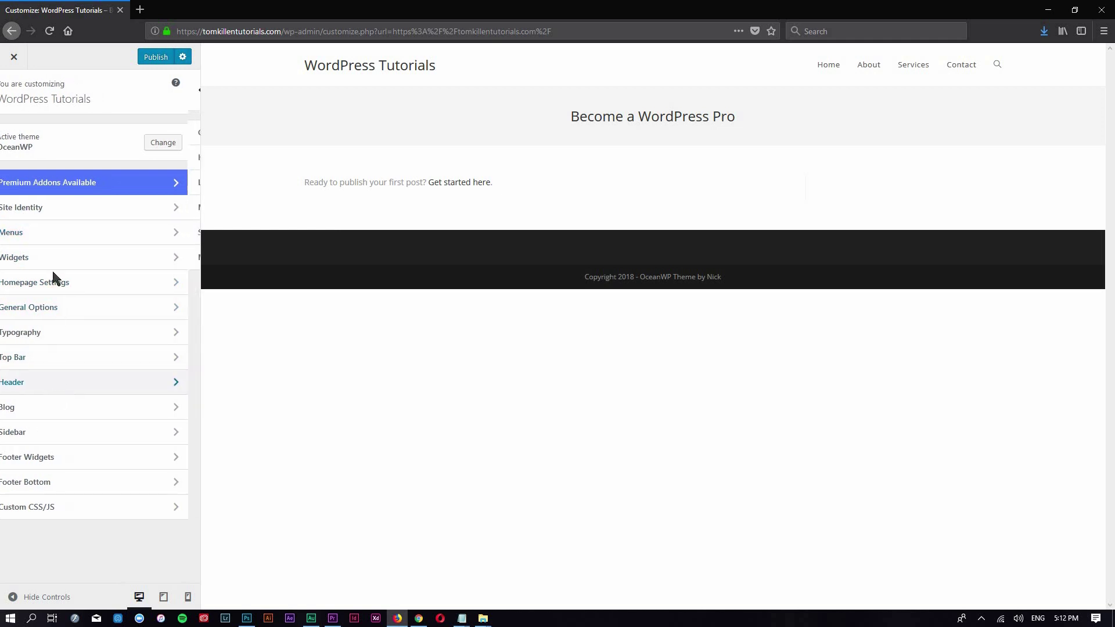
left_click(62, 137)
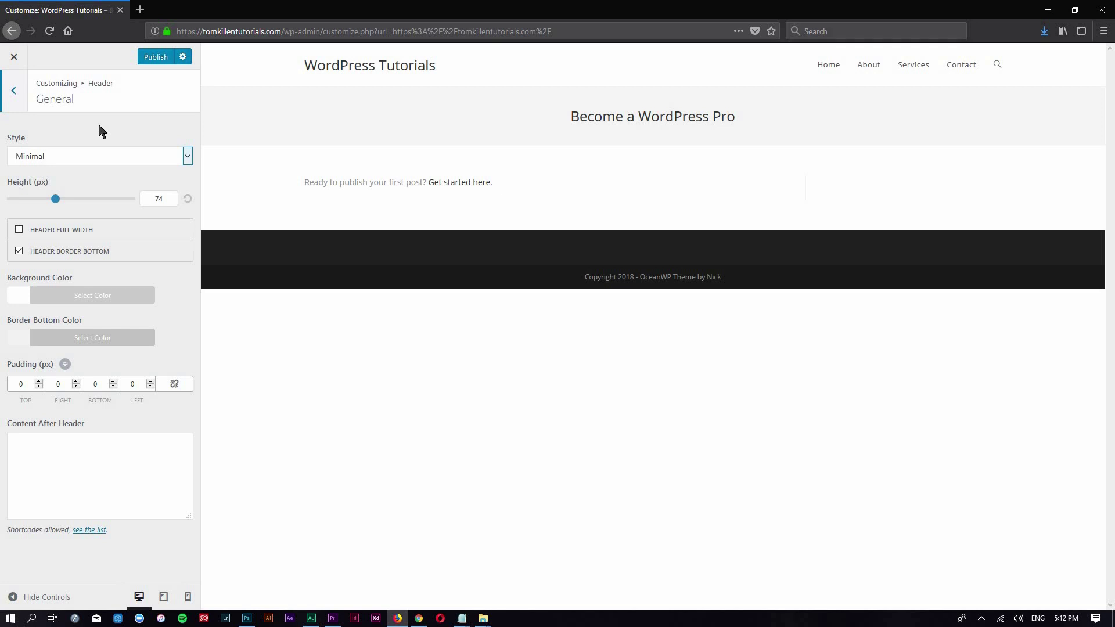
Step: Try the Full Screen header style, opening and closing its menu in the preview, and the Center style
left_click(187, 156)
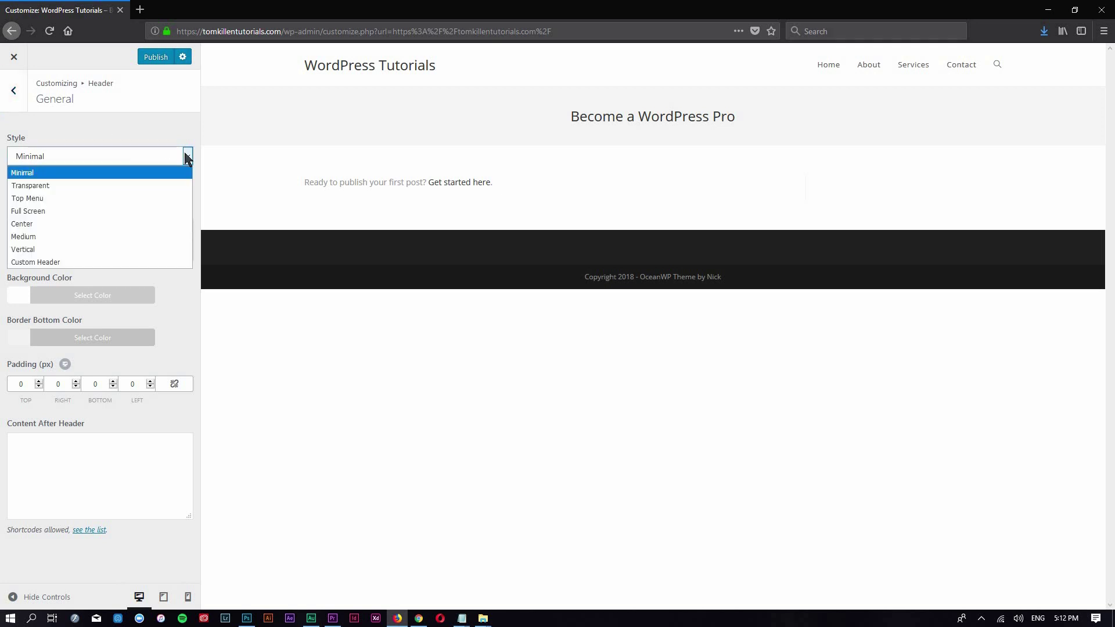
left_click(175, 209)
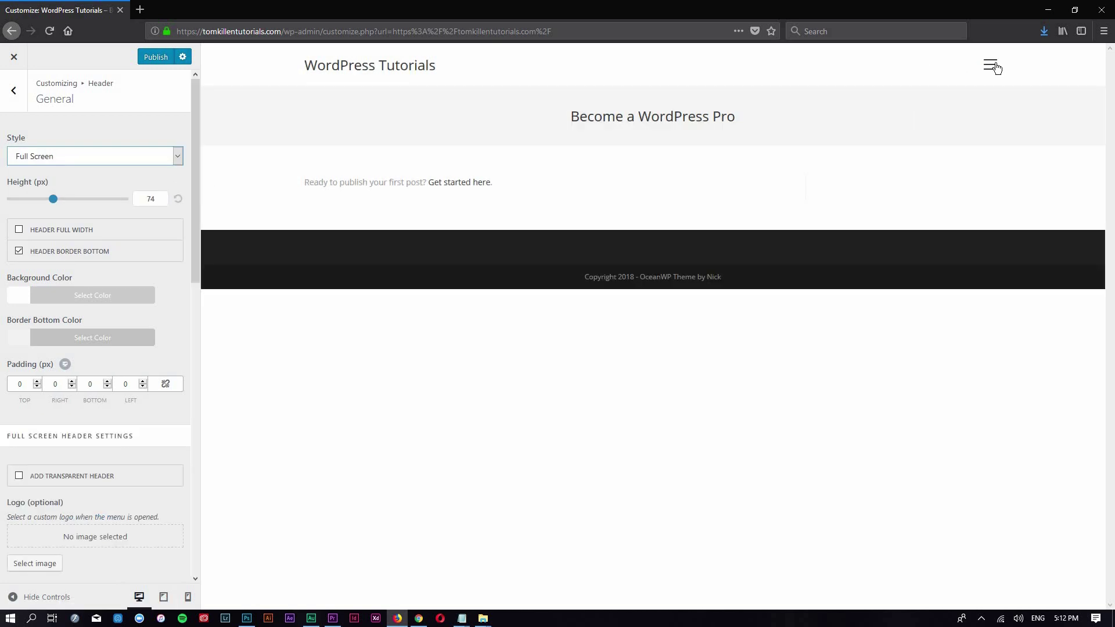
left_click(996, 67)
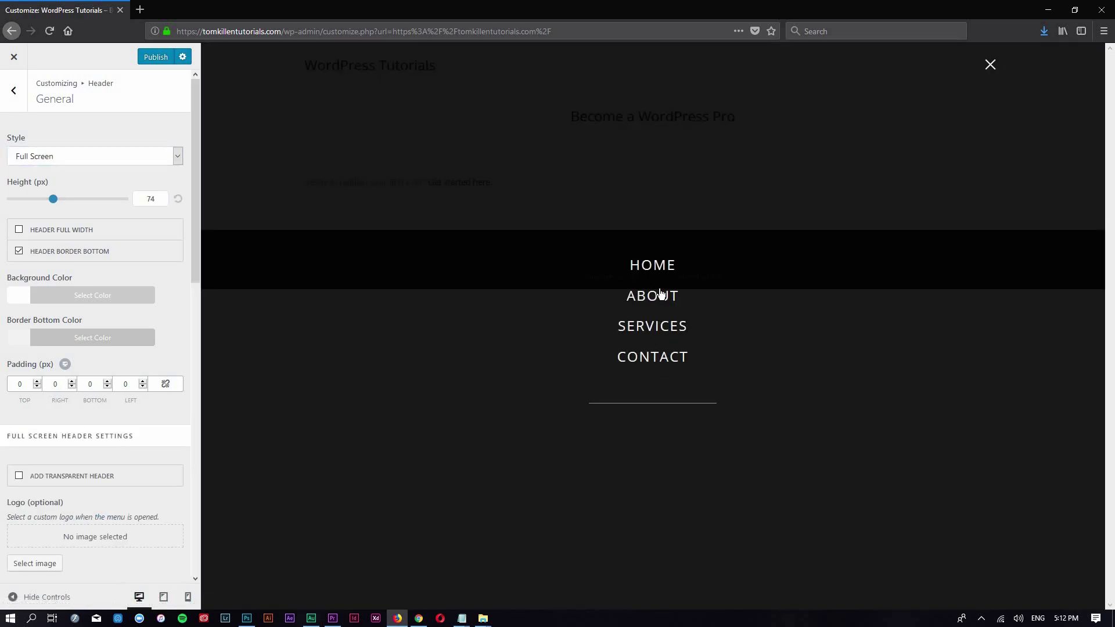
left_click(991, 66)
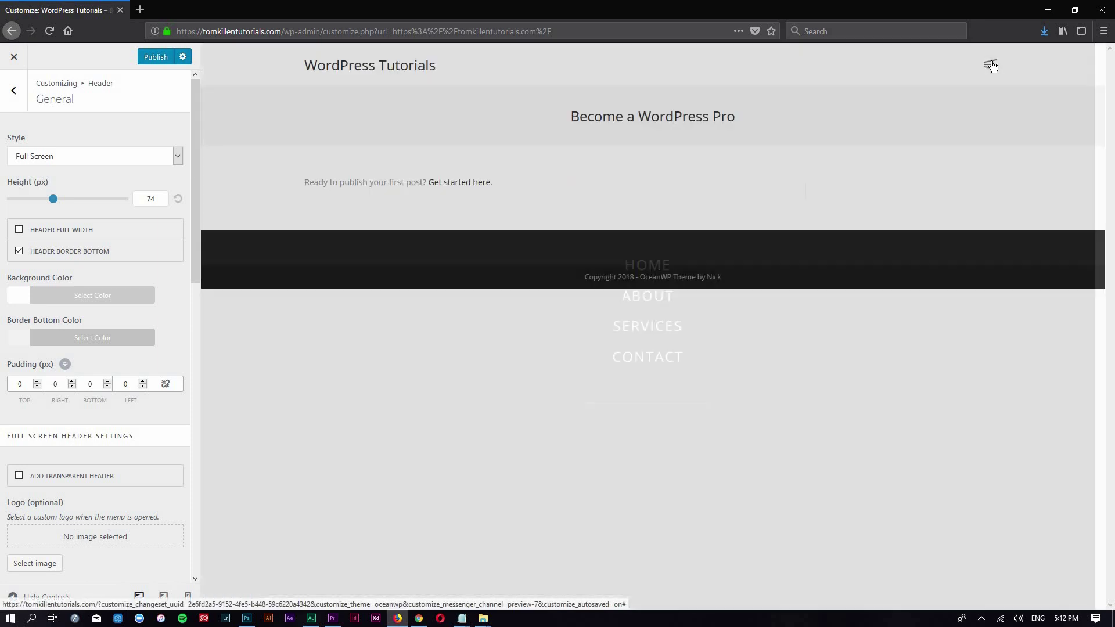
left_click(116, 156)
key("Return")
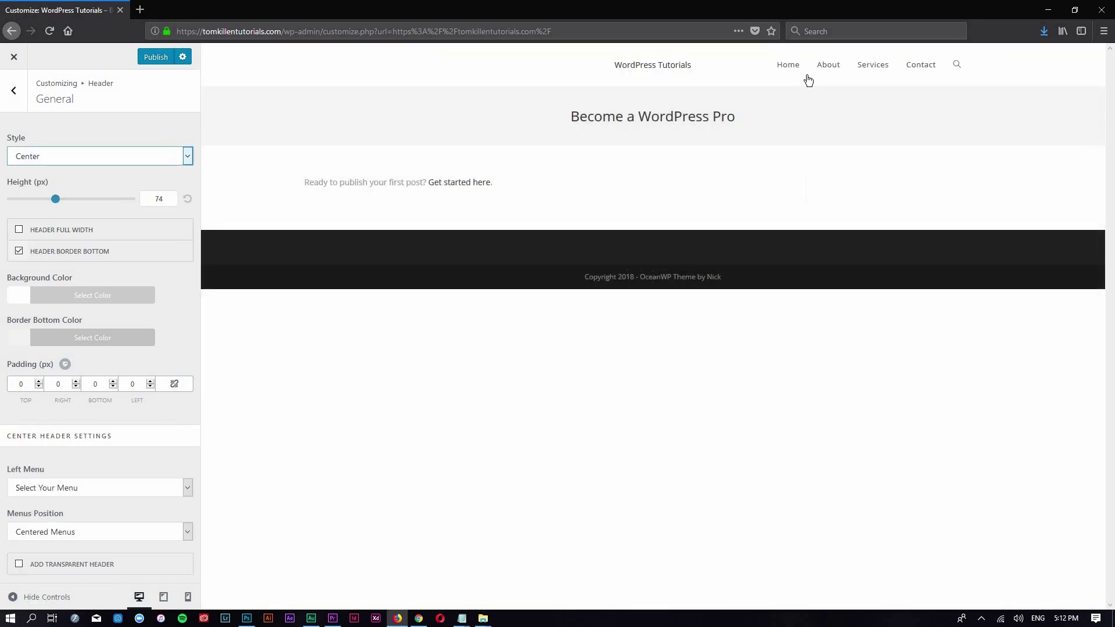
Step: Set the header style to Transparent and turn off the header's bottom border
left_click(187, 157)
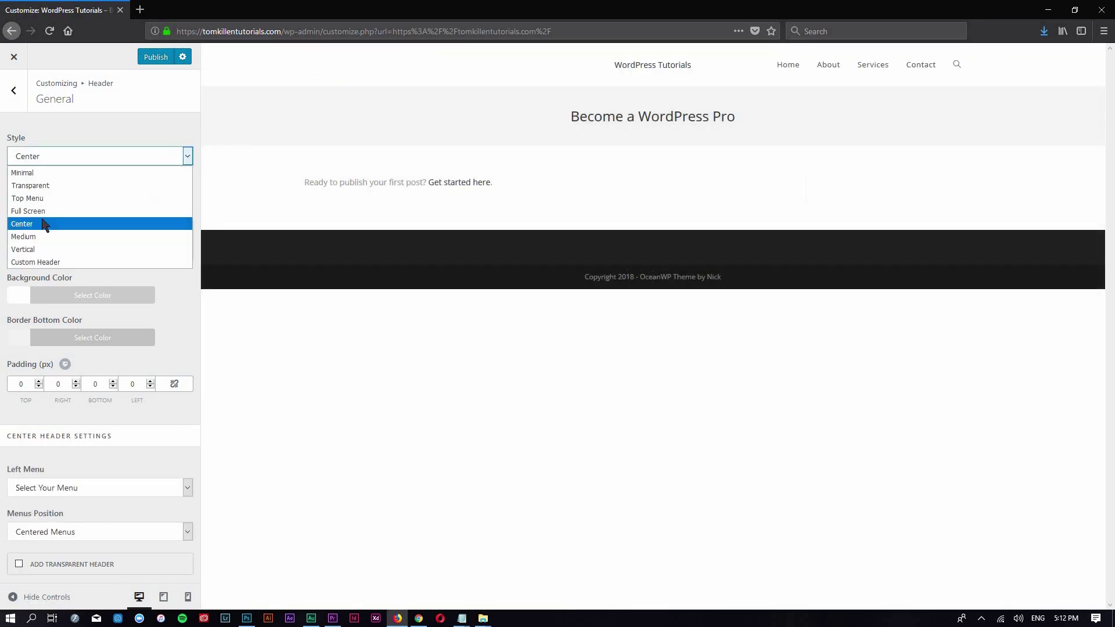
left_click(51, 182)
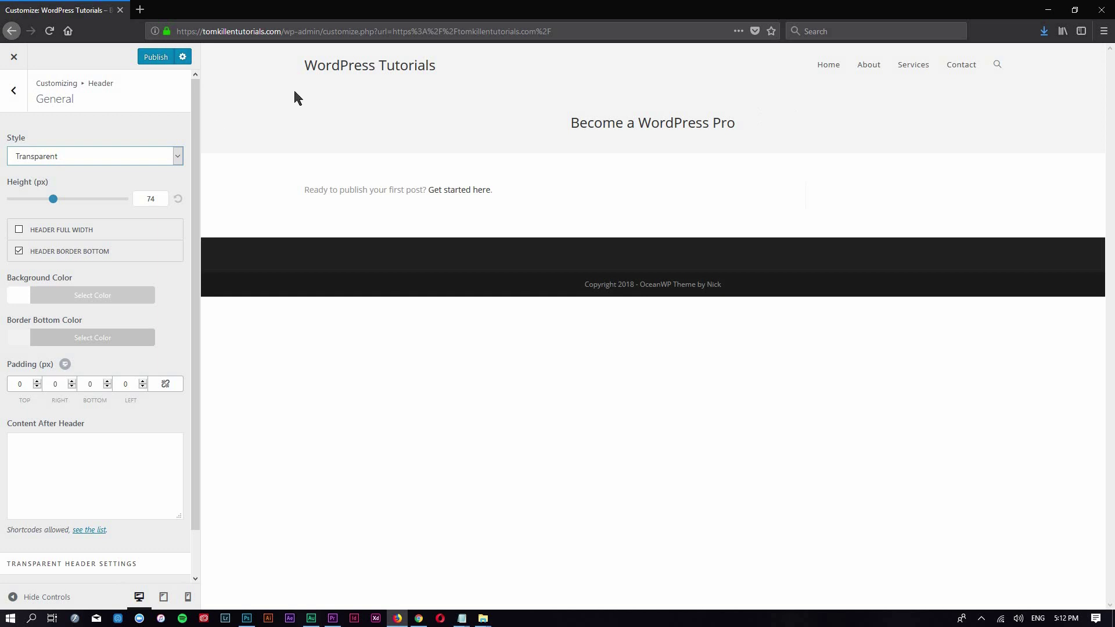
left_click(21, 251)
left_click(20, 252)
Step: Set the header height to 80 px
mouse_move(54, 199)
left_mouse_down()
mouse_move(93, 199)
mouse_move(34, 199)
mouse_move(82, 203)
mouse_move(56, 203)
left_mouse_up()
left_click(62, 200)
key("Tab")
type("80")
left_click(221, 197)
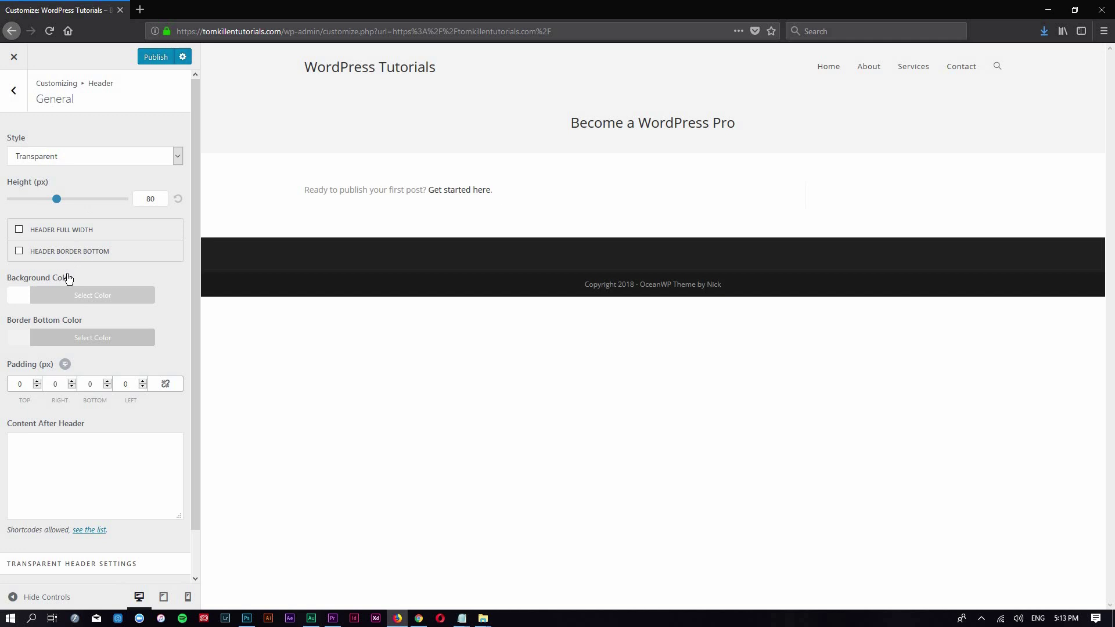
Step: Set the header's general background color to black (#000000)
left_click(70, 302)
left_click(20, 450)
left_click(182, 350)
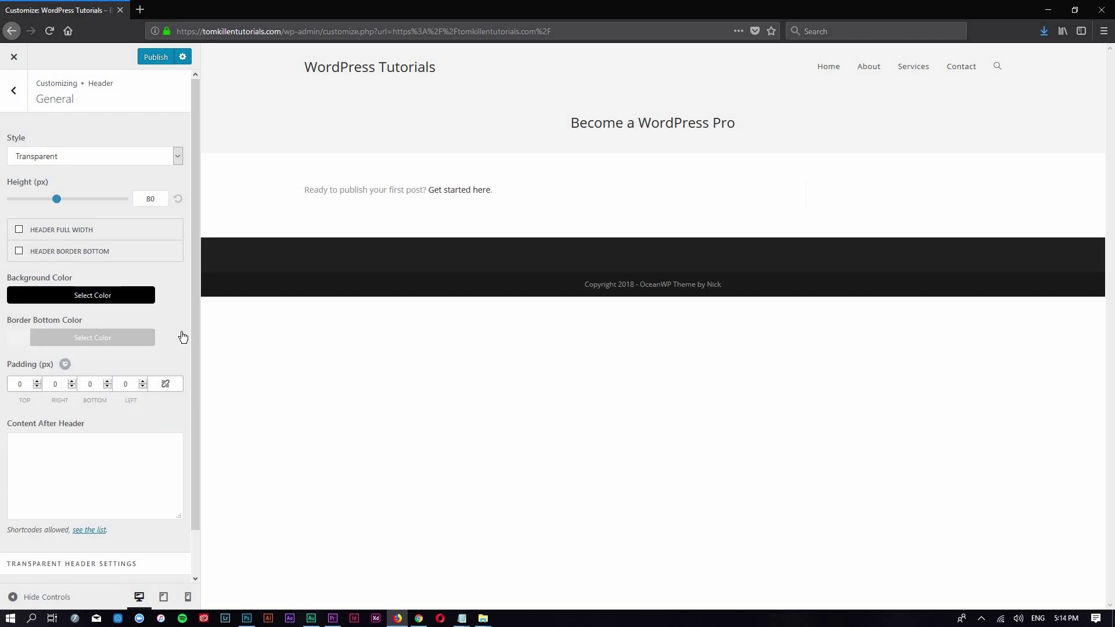
Step: Set the background color in the transparent header settings to black at 25% opacity, rgba(0,0,0,0.25)
scroll(183, 335, "down", 1)
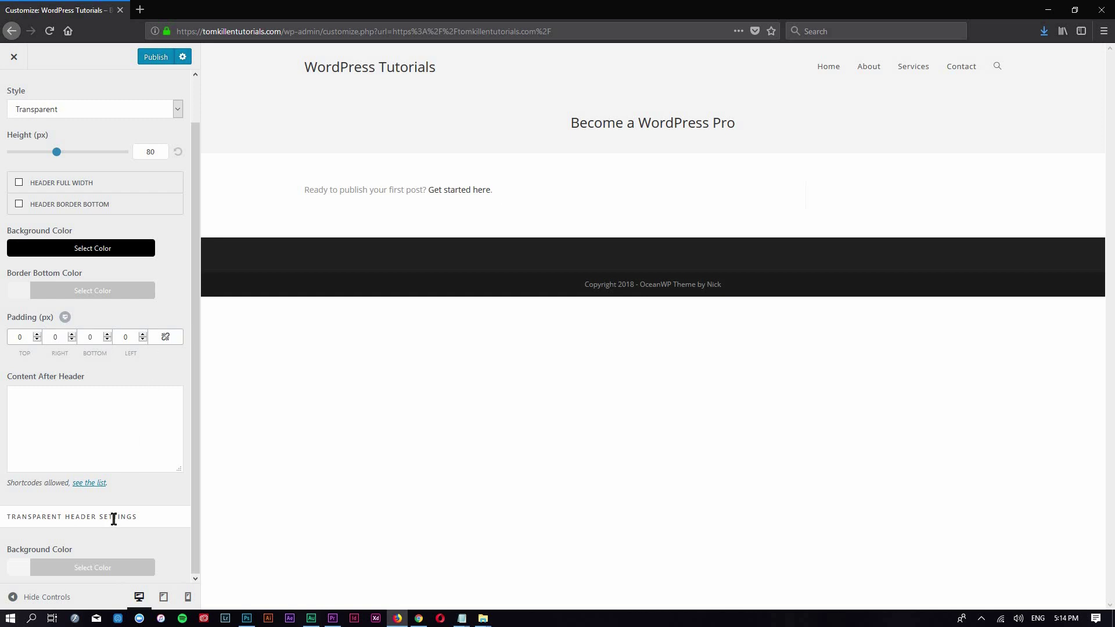
left_click(106, 569)
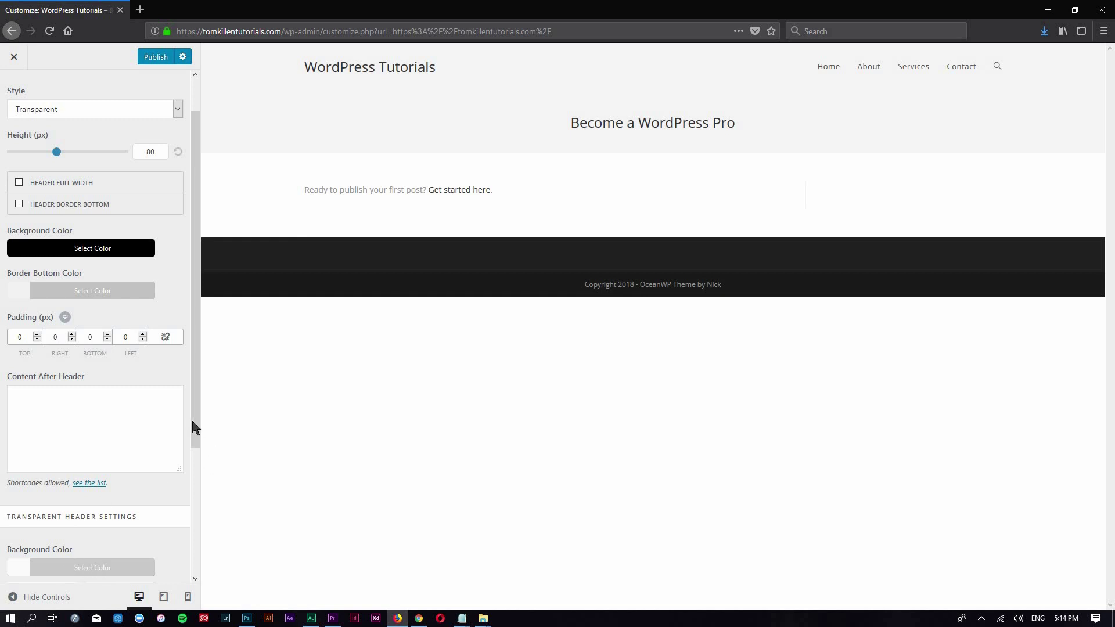
scroll(198, 572, "down", 3)
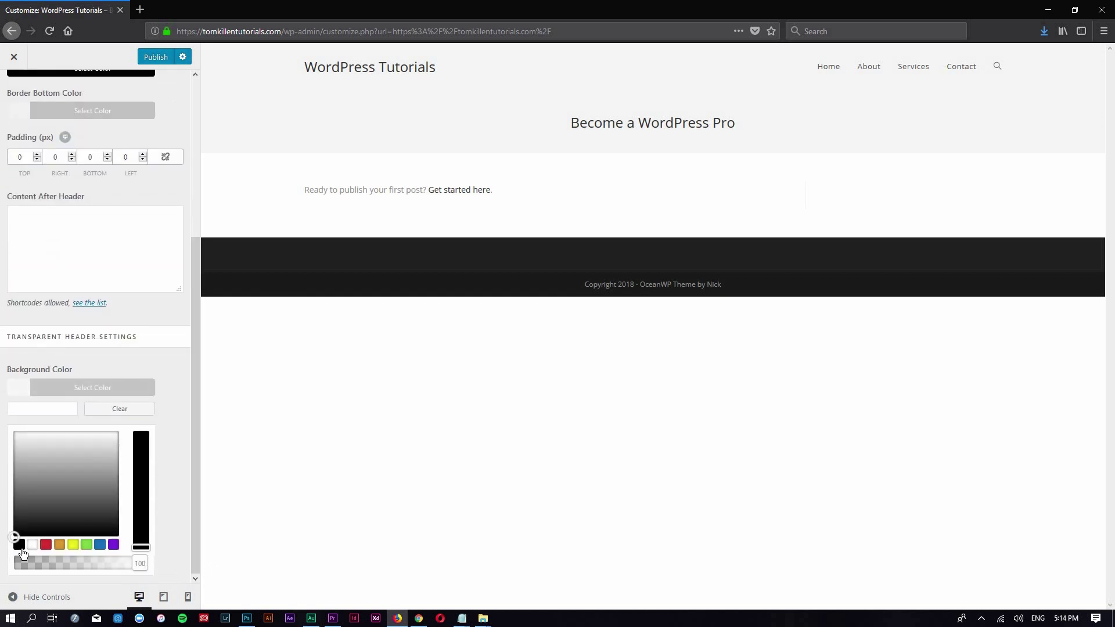
left_click(21, 550)
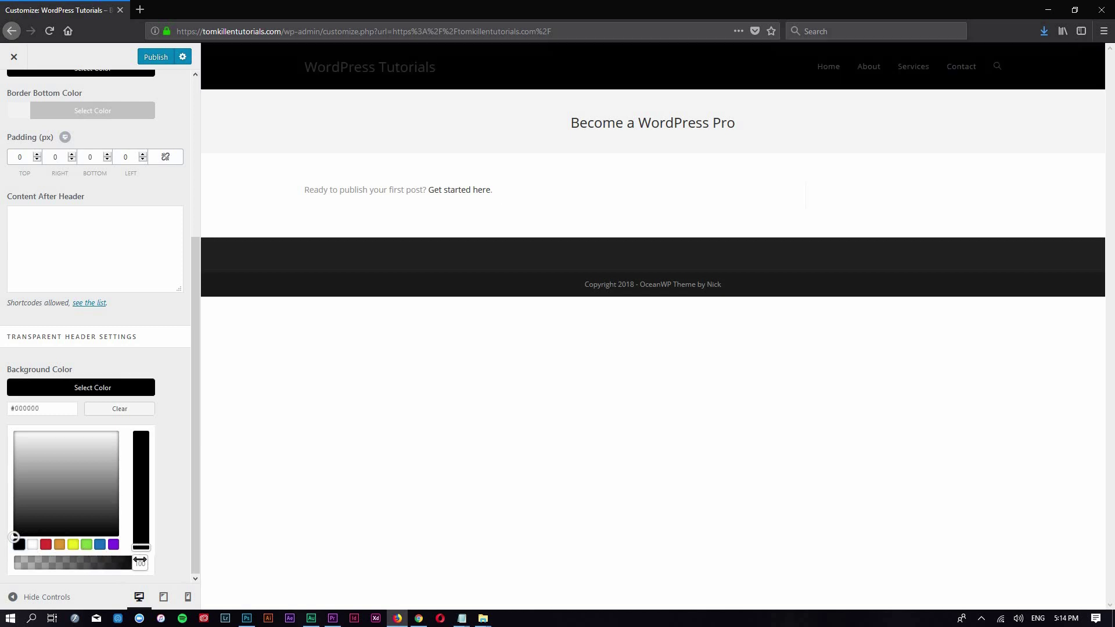
left_click_drag(140, 563, 52, 561)
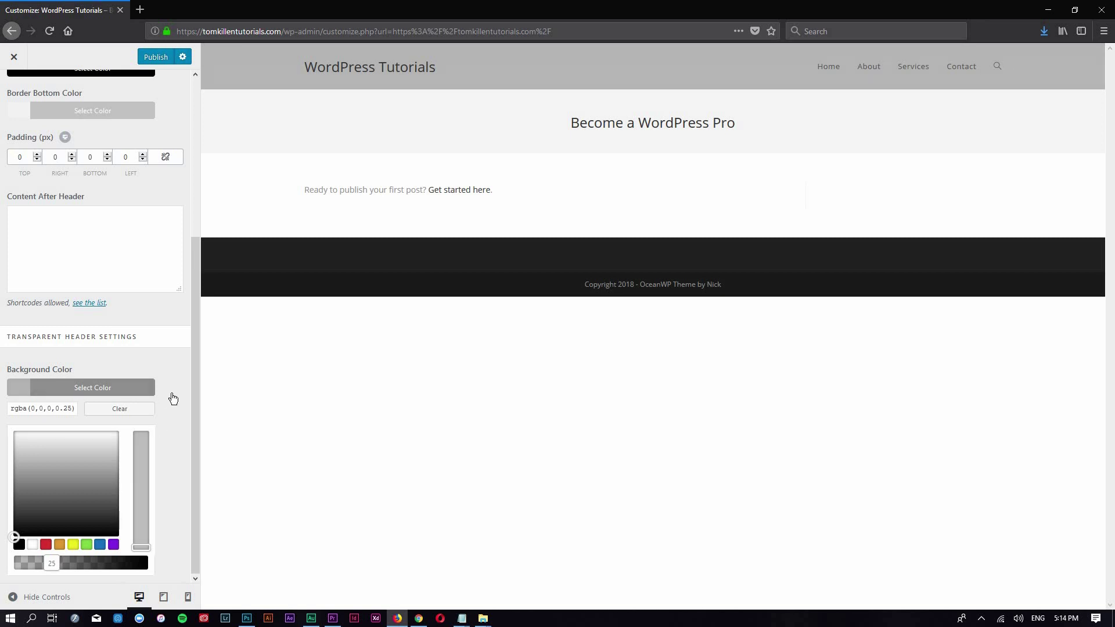
Step: Check the header's general background color and return to the main customizer options
scroll(97, 249, "up", 3)
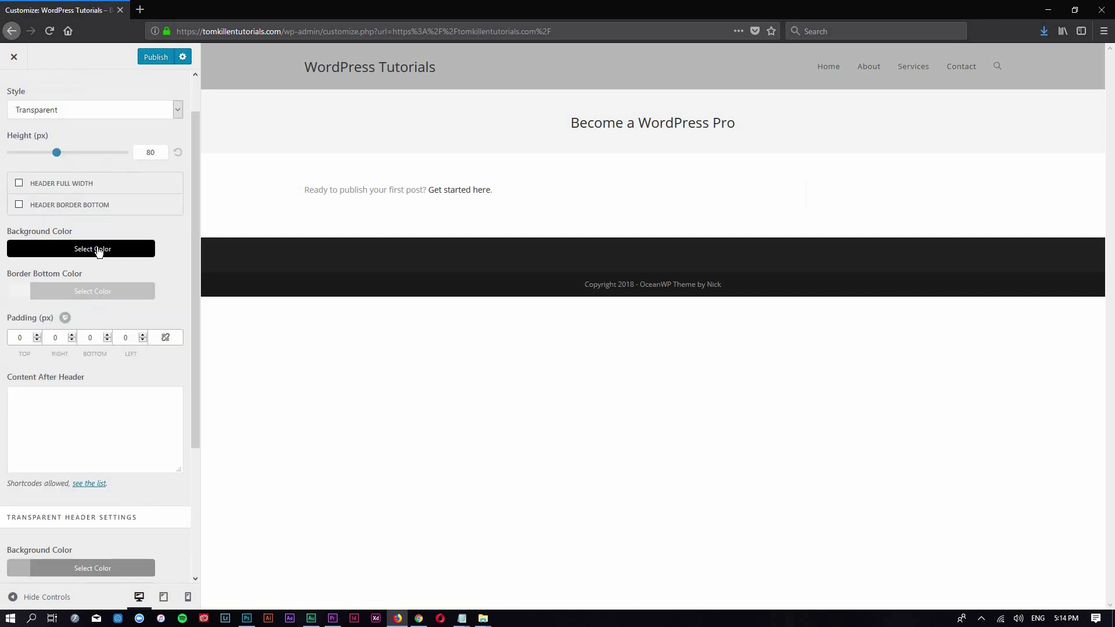
left_click(99, 250)
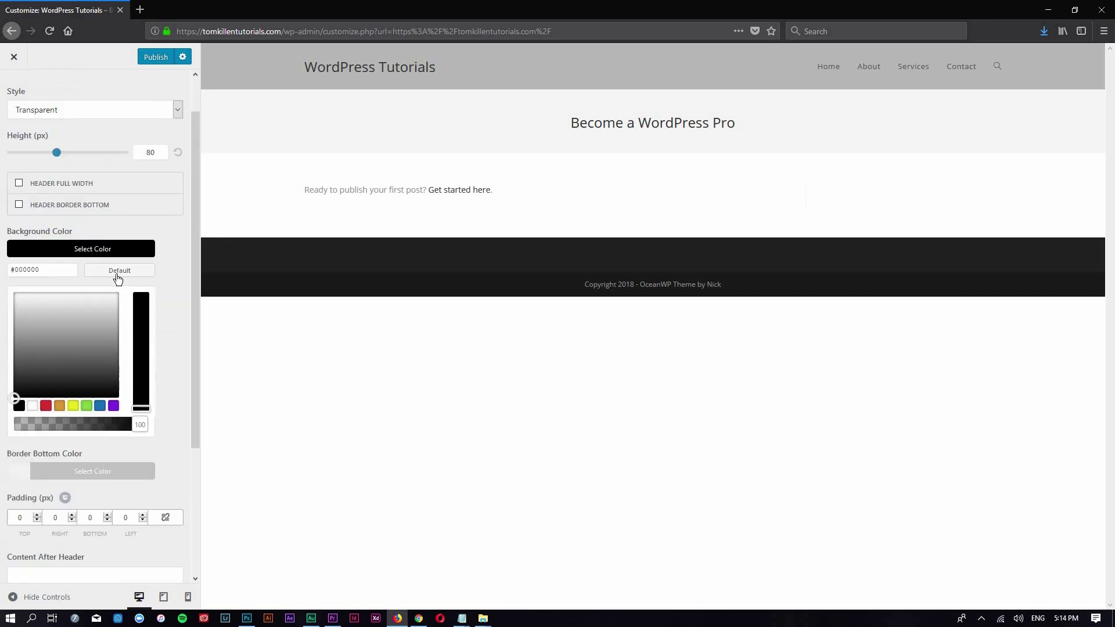
key("Escape")
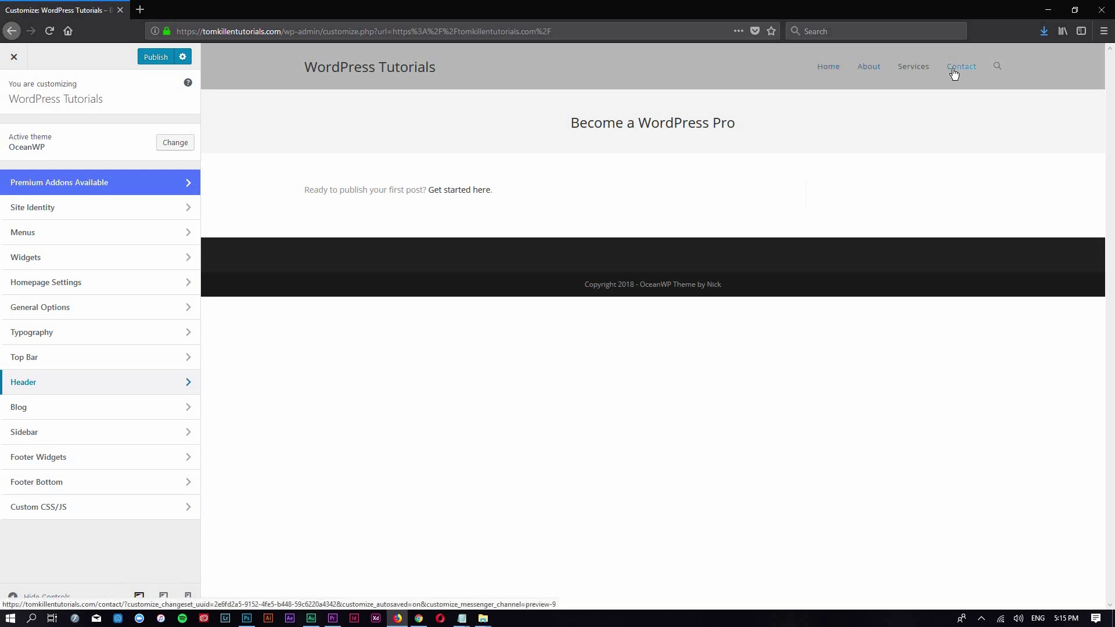
Step: Set the normal link color in the header's menu settings to white (#ffffff)
left_click(74, 383)
left_click(62, 208)
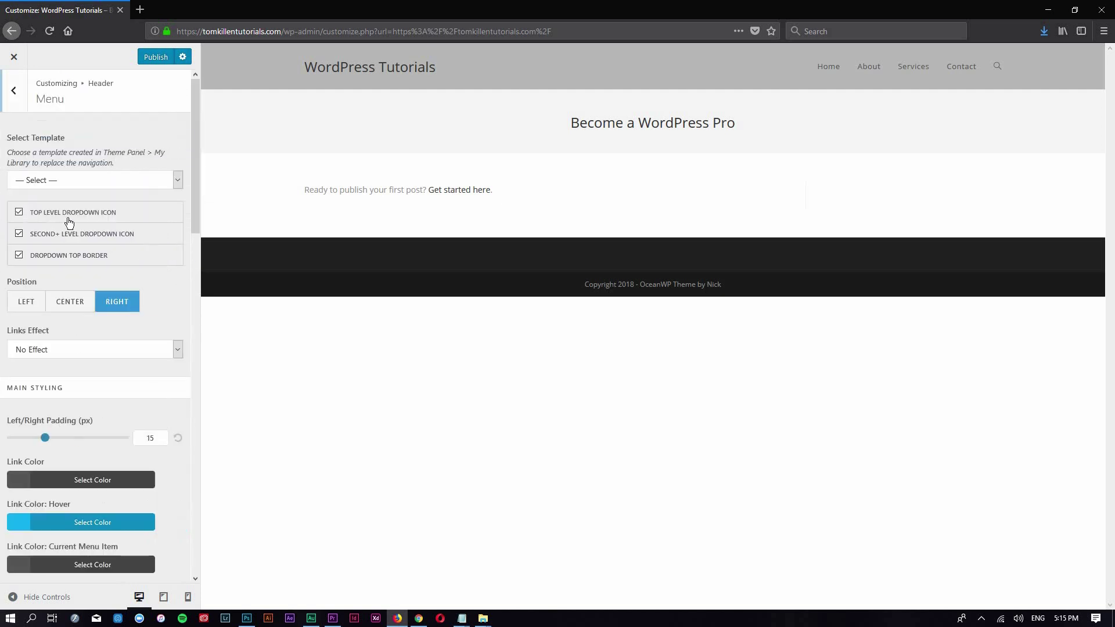
left_click(132, 485)
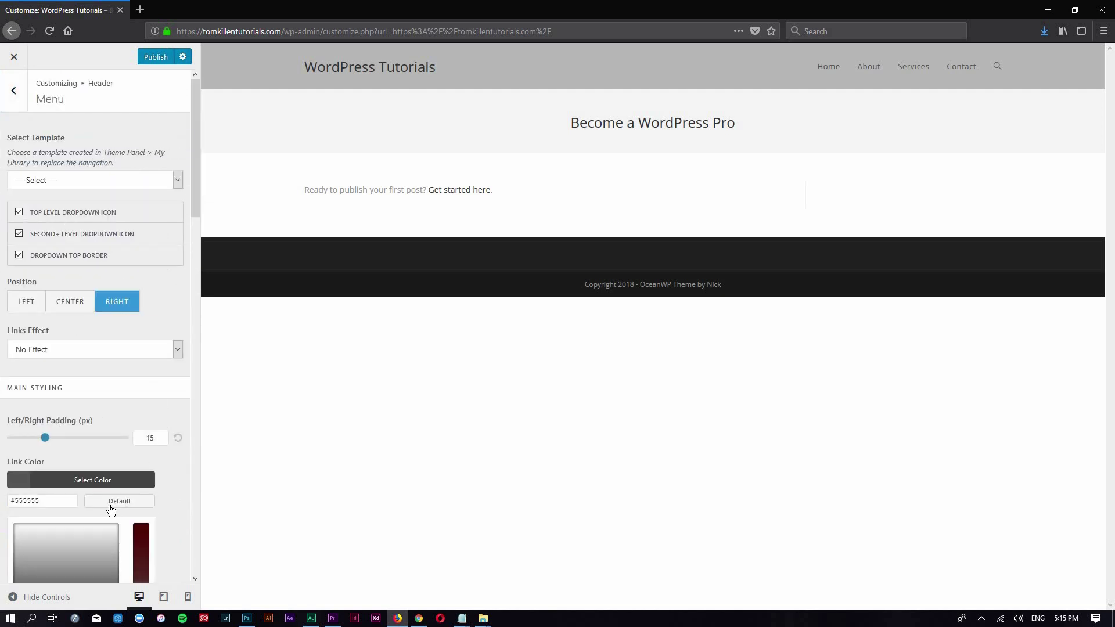
scroll(35, 366, "down", 5)
left_click(30, 344)
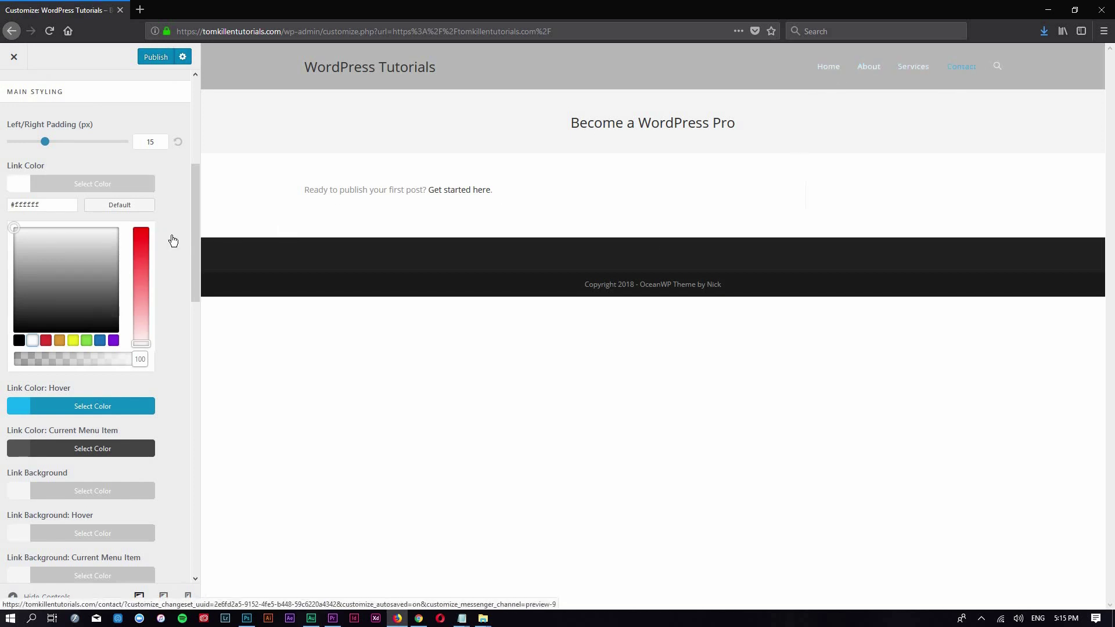
left_click(80, 187)
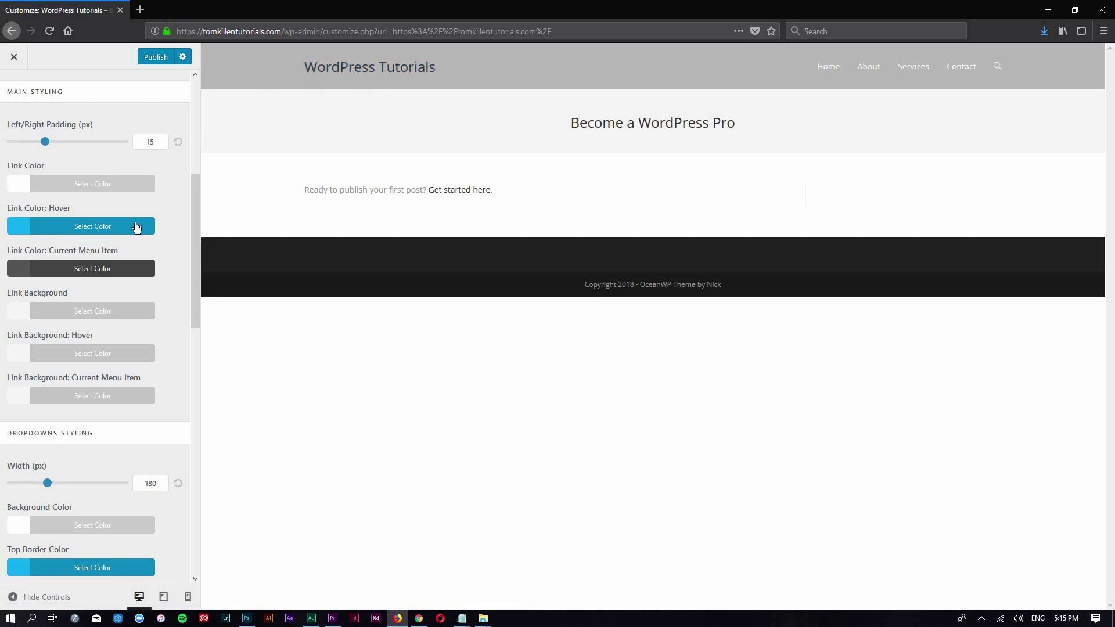
Step: Set the header menu's link hover color to bright green (#00ff00)
left_click(84, 231)
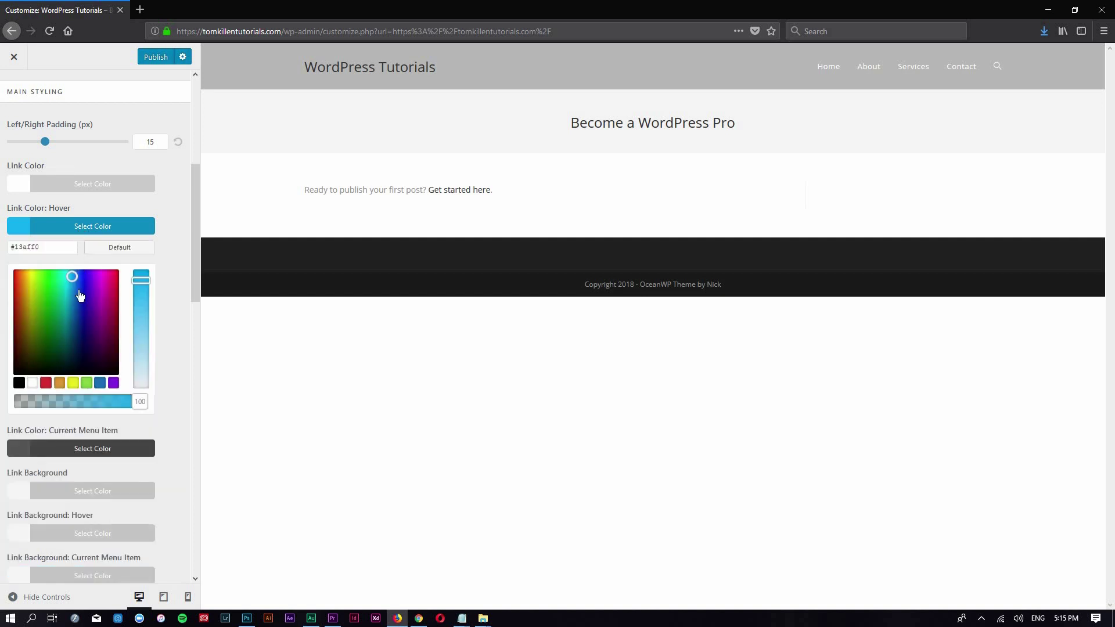
left_click(86, 382)
left_click_drag(13, 247, 58, 248)
type("0ff00")
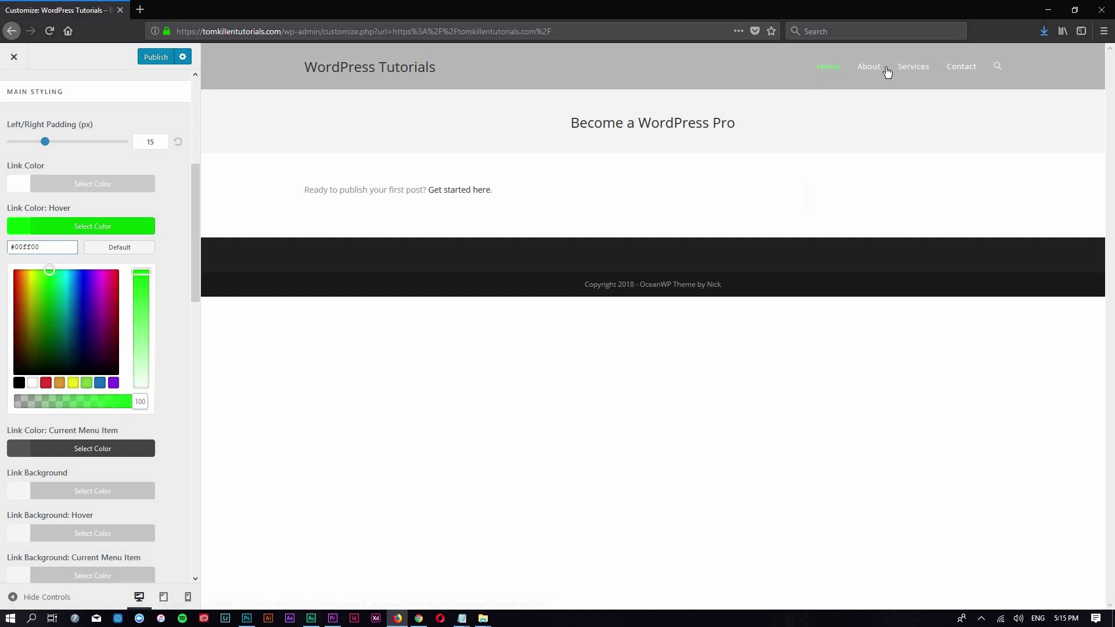
left_click(38, 228)
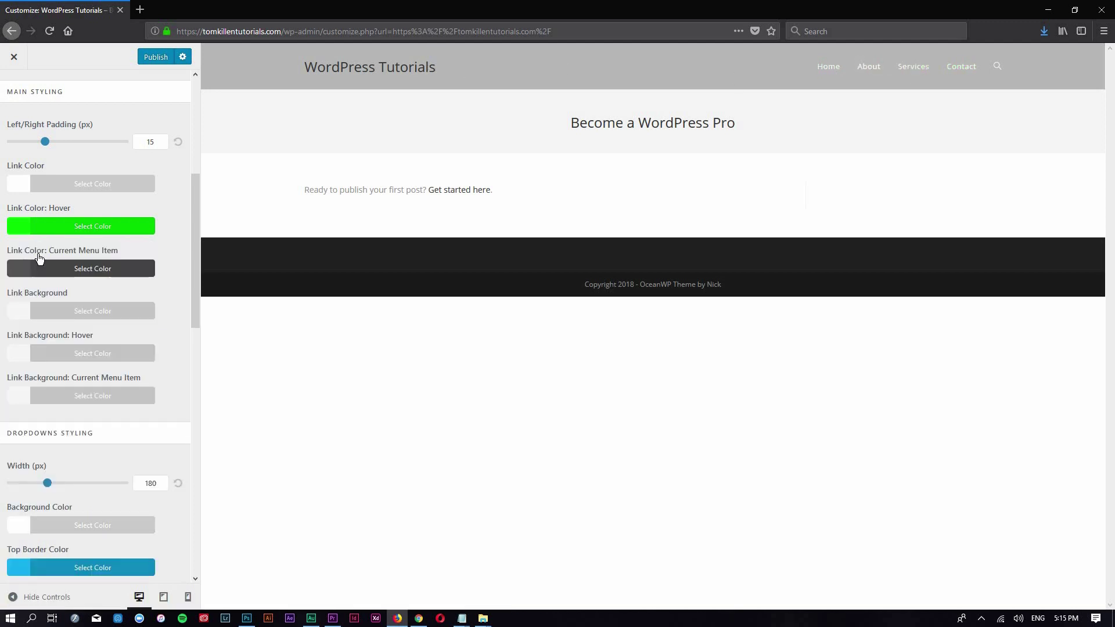
Step: Set the header menu's link color for the current menu item to white (#ffffff)
left_click(128, 271)
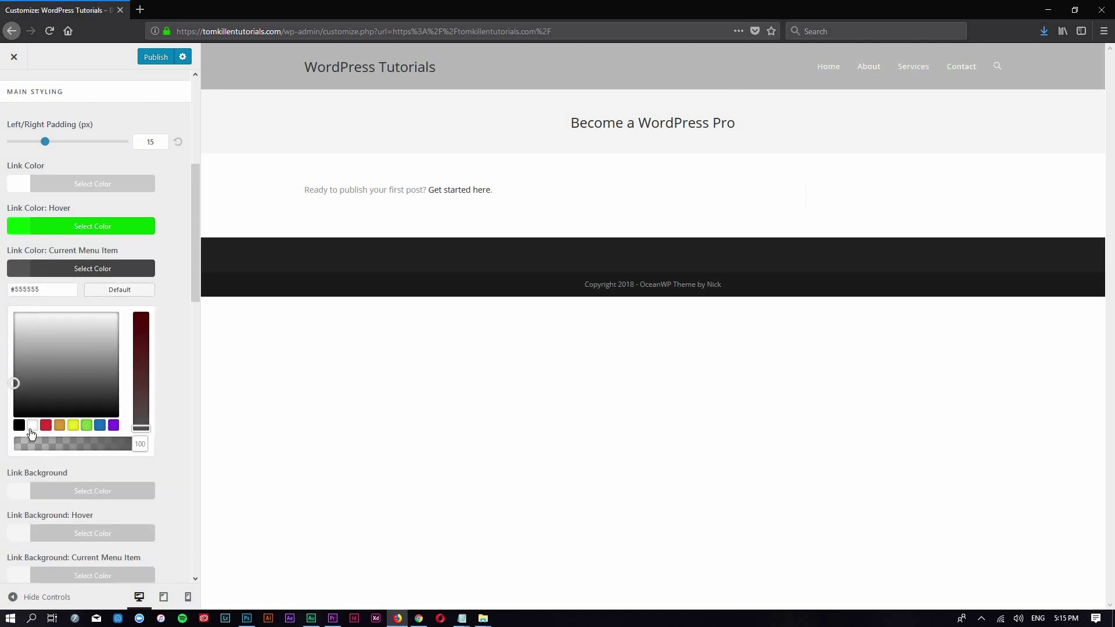
left_click(122, 289)
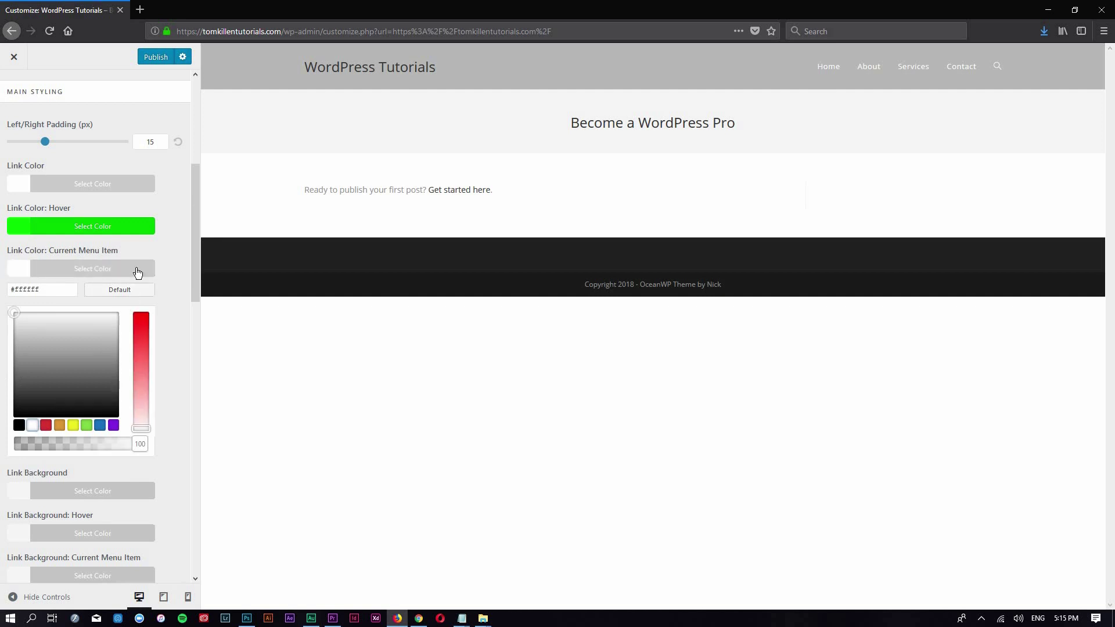
left_click(138, 271)
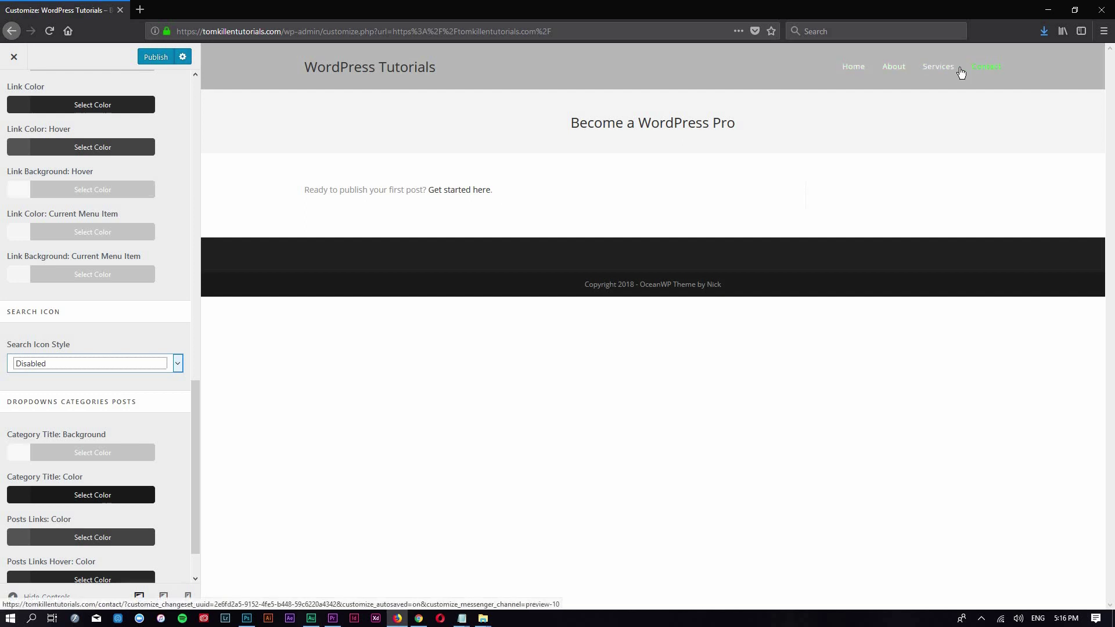
Step: Check which templates are available to replace the header menu's navigation
left_click_drag(195, 439, 206, 156)
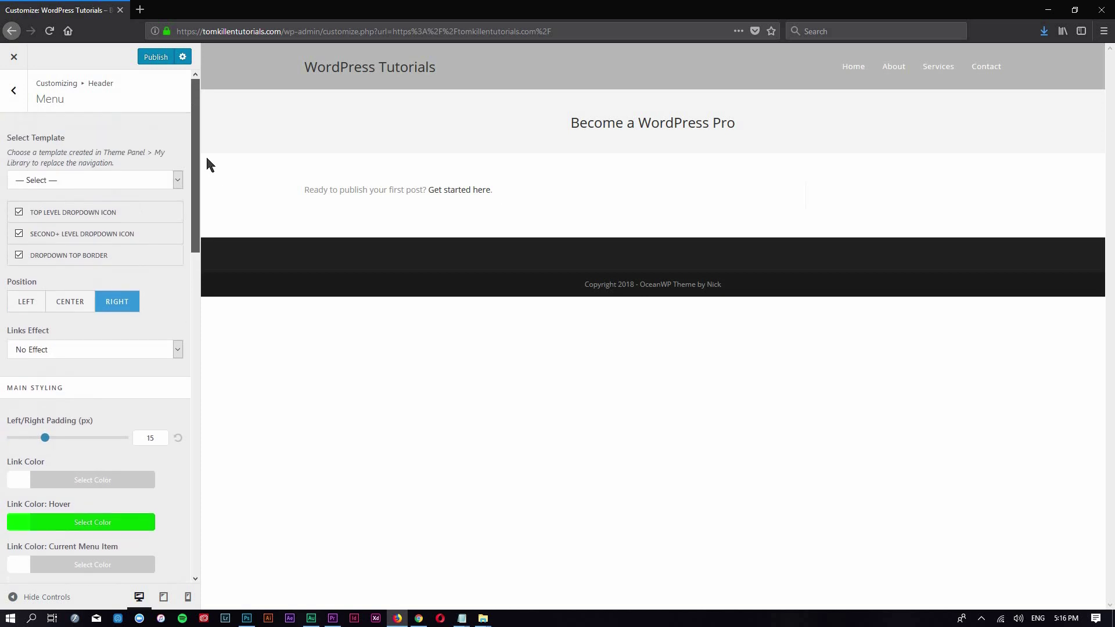
left_click(180, 182)
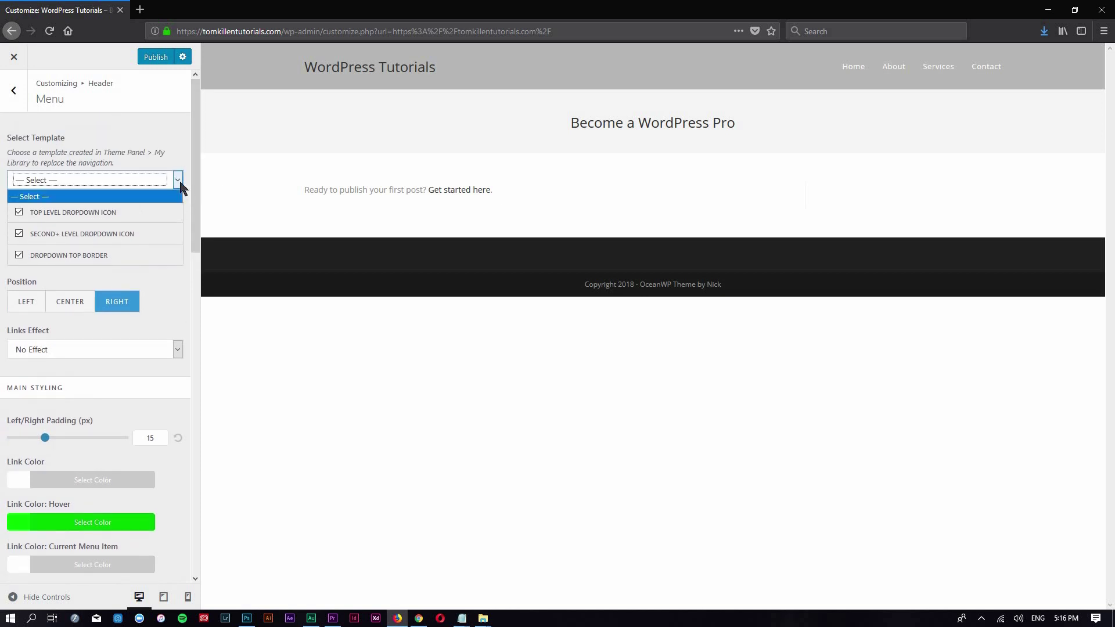
left_click(181, 183)
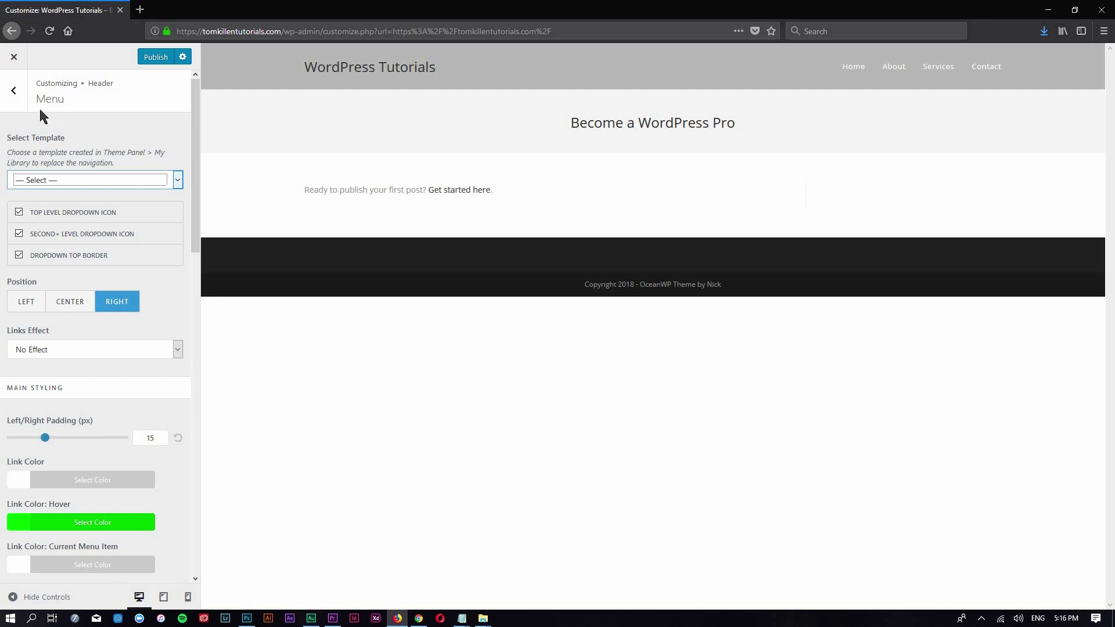
Step: Open the logo's typography settings, look through the available font families, and set the line height to 1.7
left_click(14, 93)
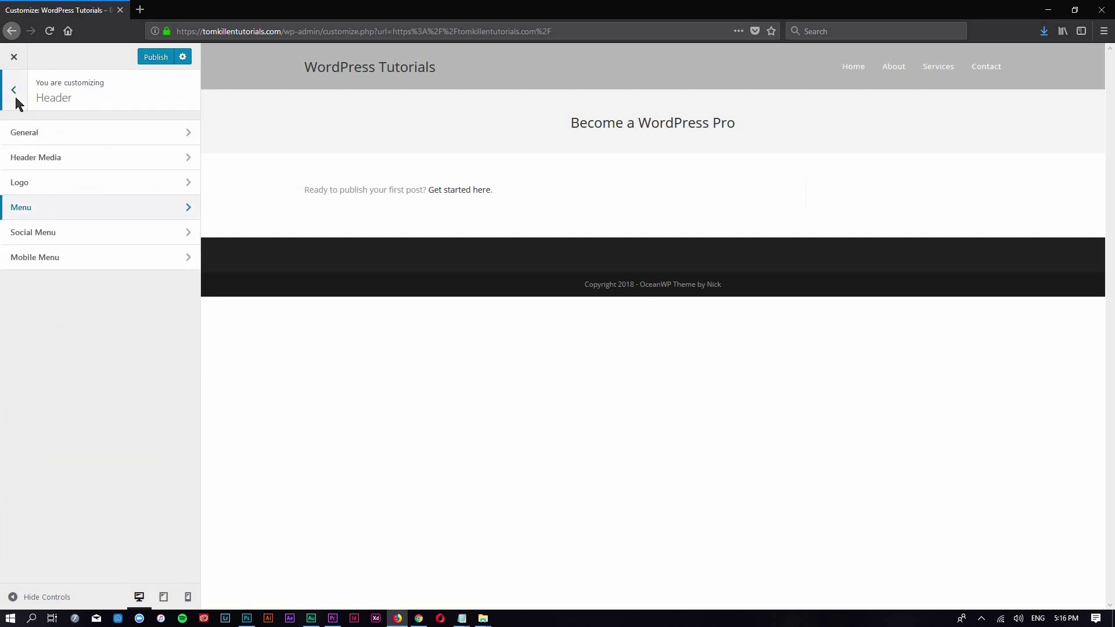
left_click(14, 93)
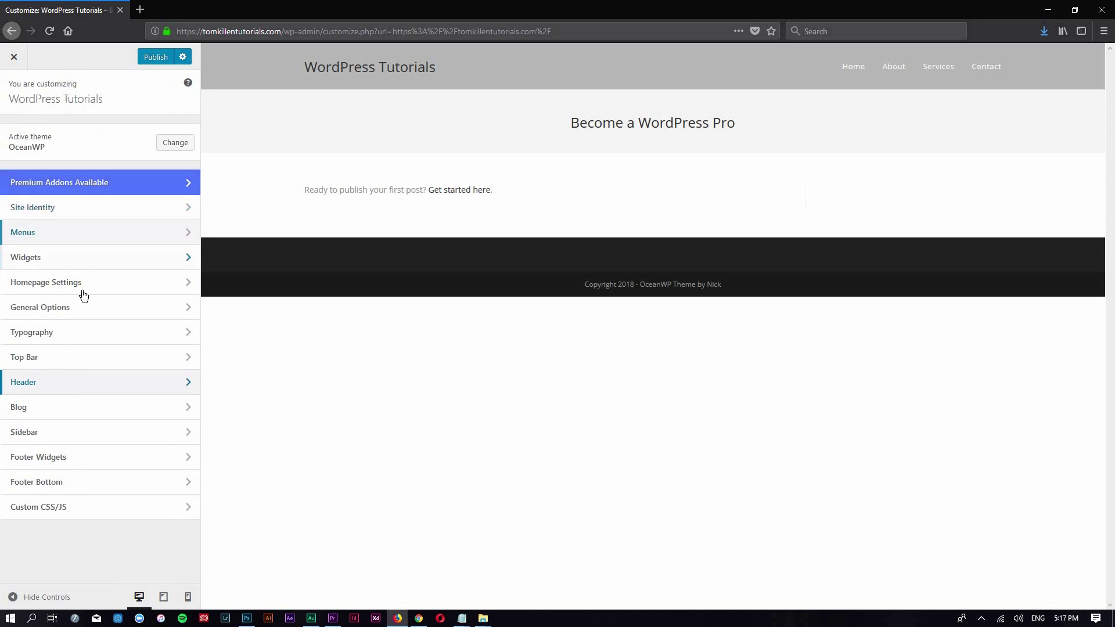
left_click(85, 337)
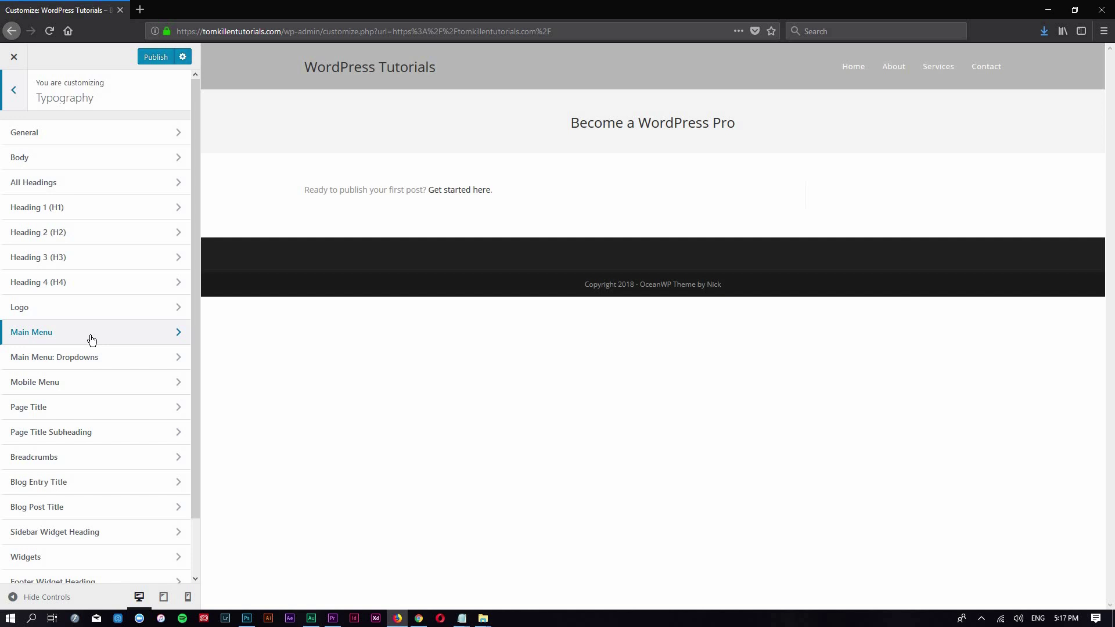
left_click(93, 312)
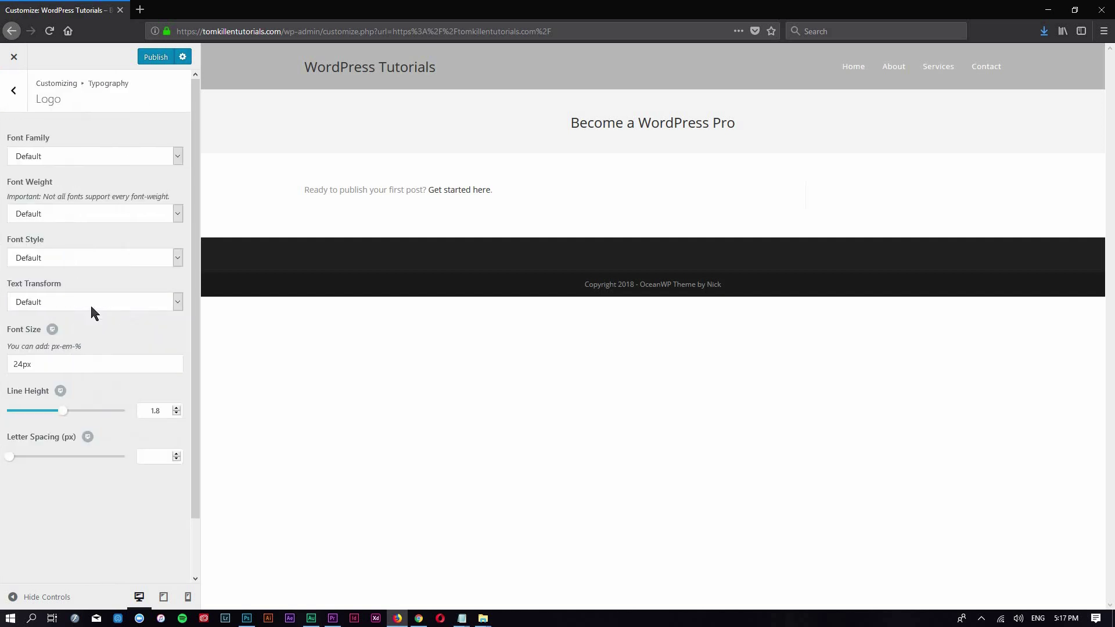
left_click(188, 155)
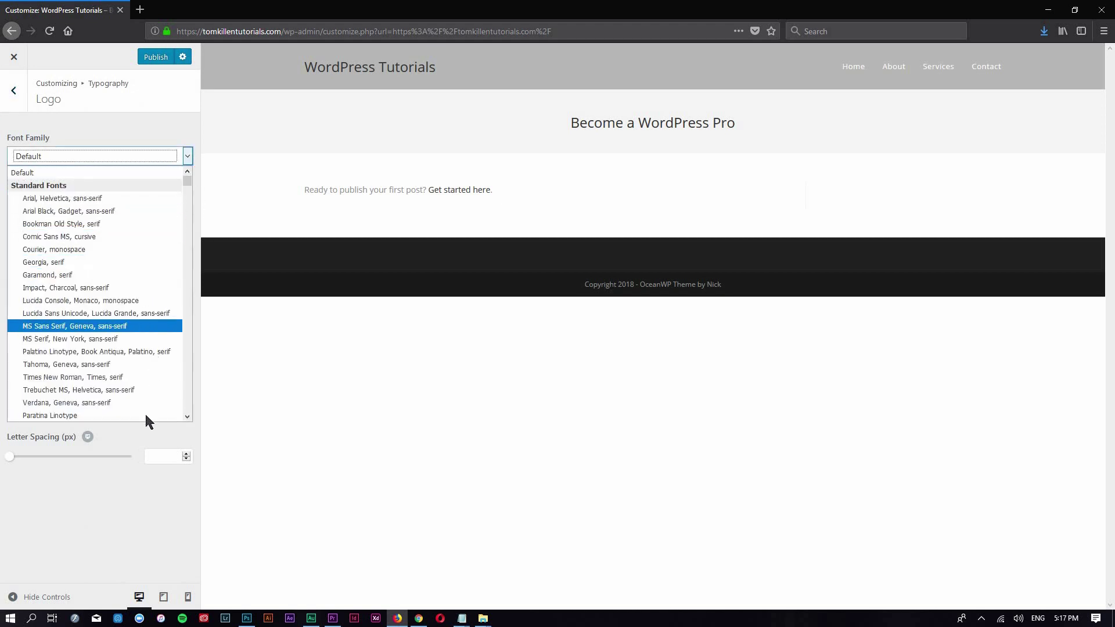
scroll(117, 352, "down", 7)
key("Escape")
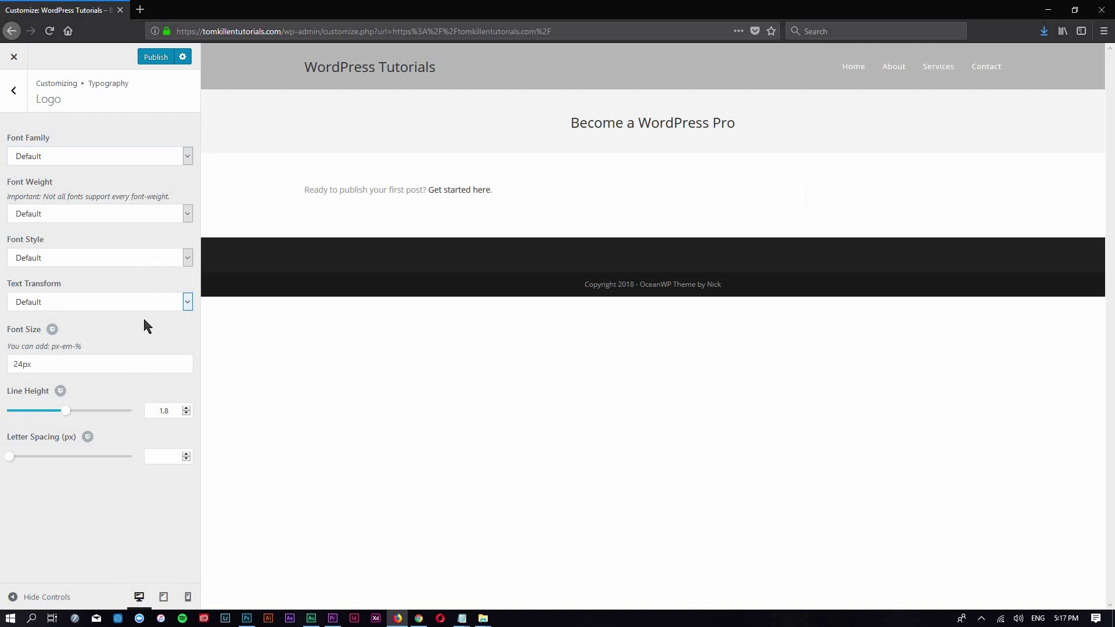
left_click_drag(69, 412, 62, 413)
Step: Try a font size of 60px for the logo text, and set it back to 24px
left_click(4, 356)
double_click(5, 355)
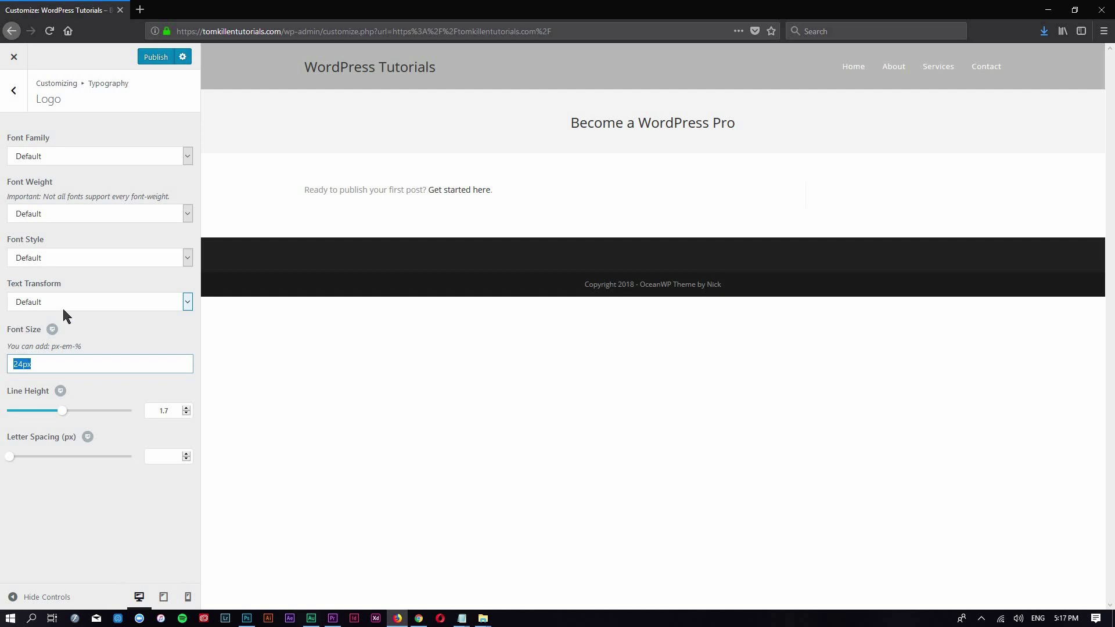
type("60")
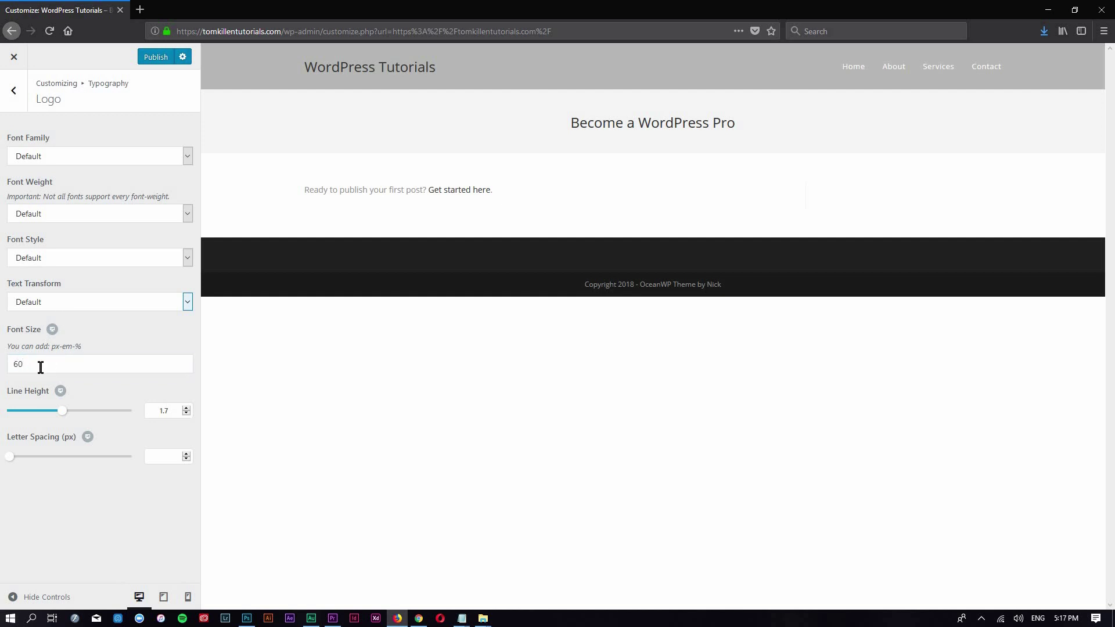
type("px")
key("ctrl+a")
type("24px")
left_click(83, 178)
Step: Set the logo text's font family to Arial, Helvetica, sans-serif and its weight to Extra Bold: 800
left_click(186, 155)
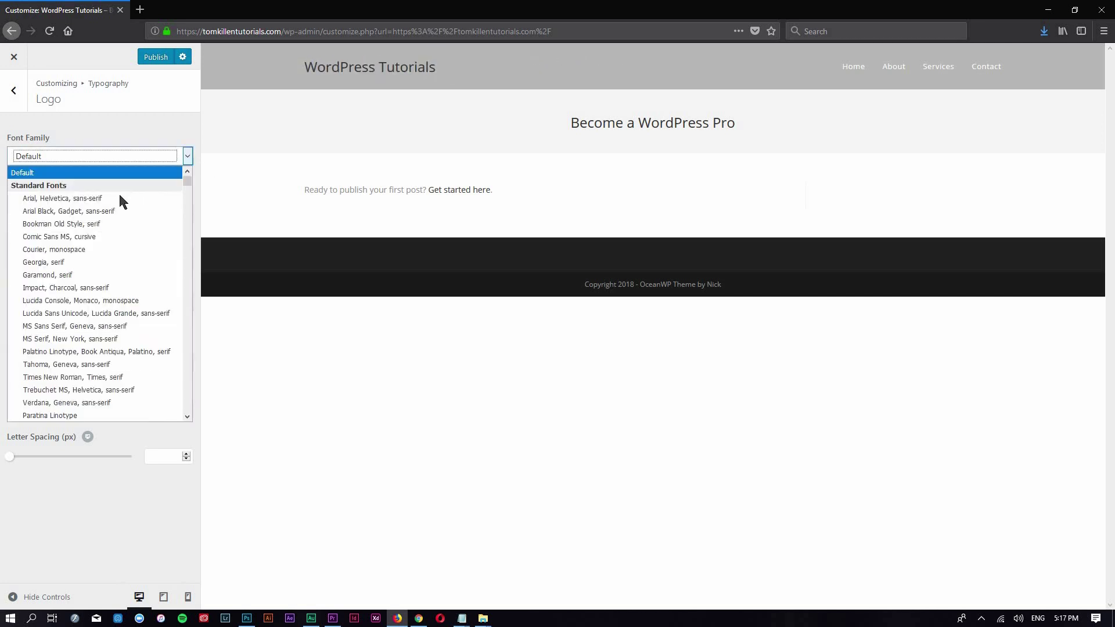
left_click(116, 199)
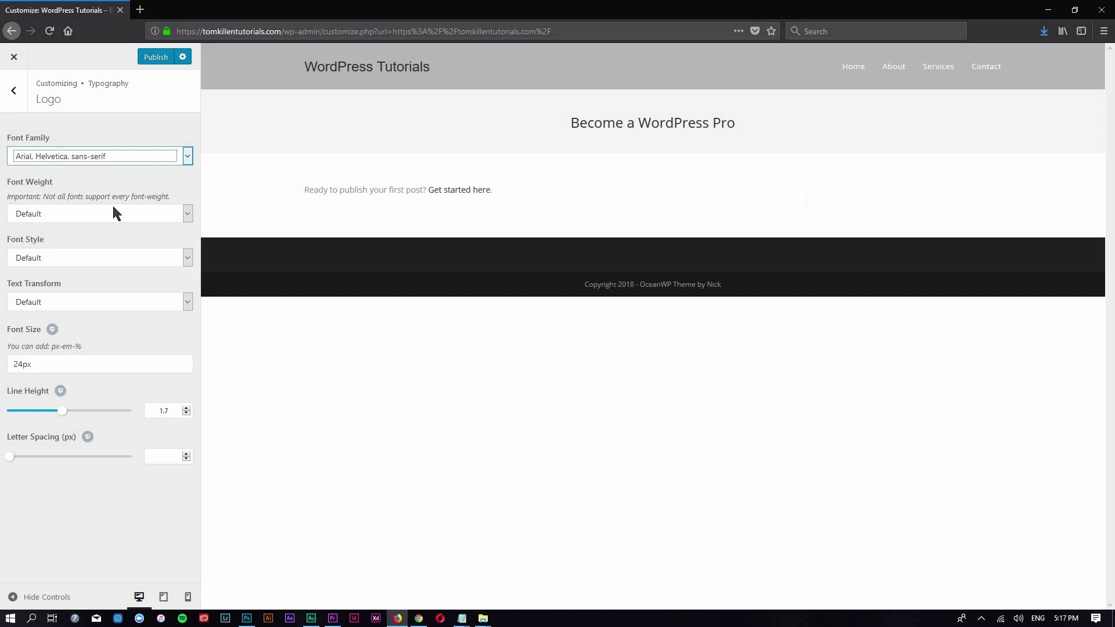
left_click(177, 219)
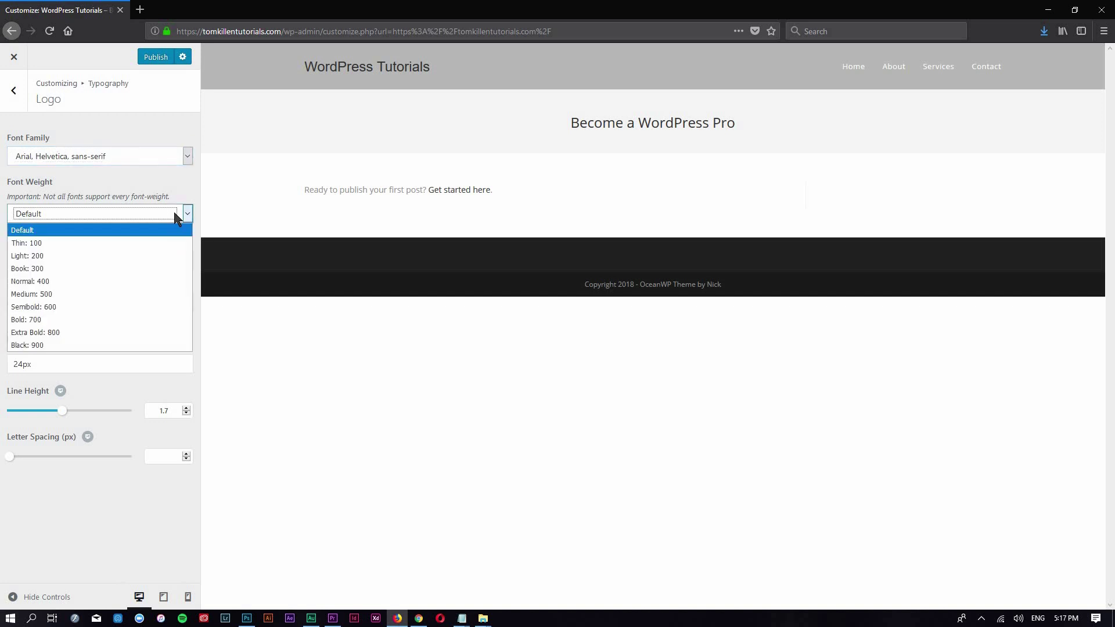
left_click(108, 307)
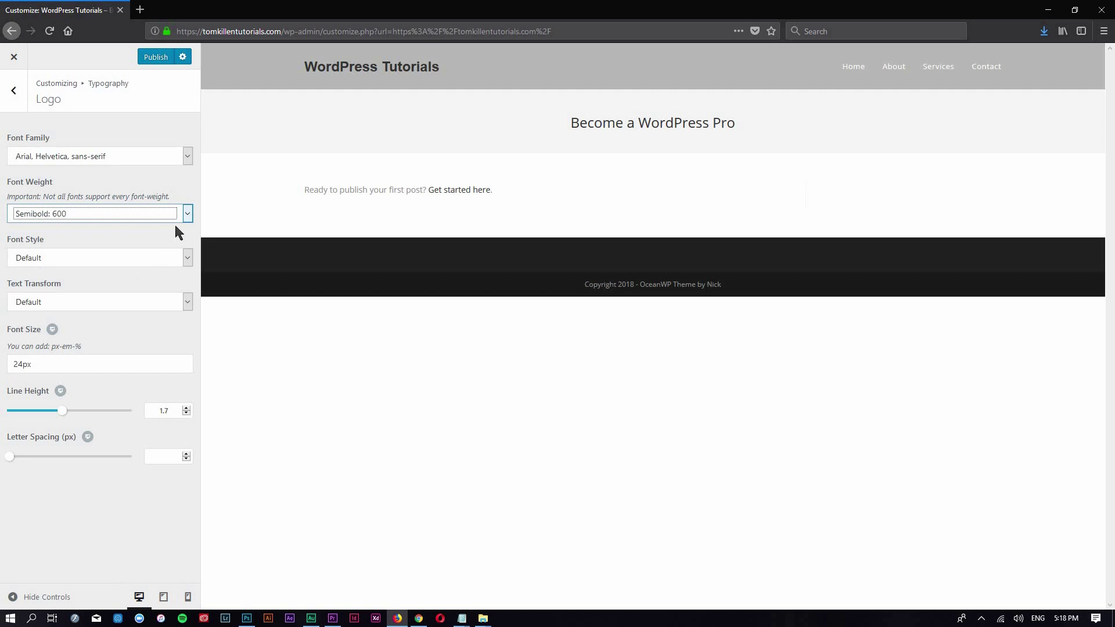
key("alt+Down")
left_click(113, 328)
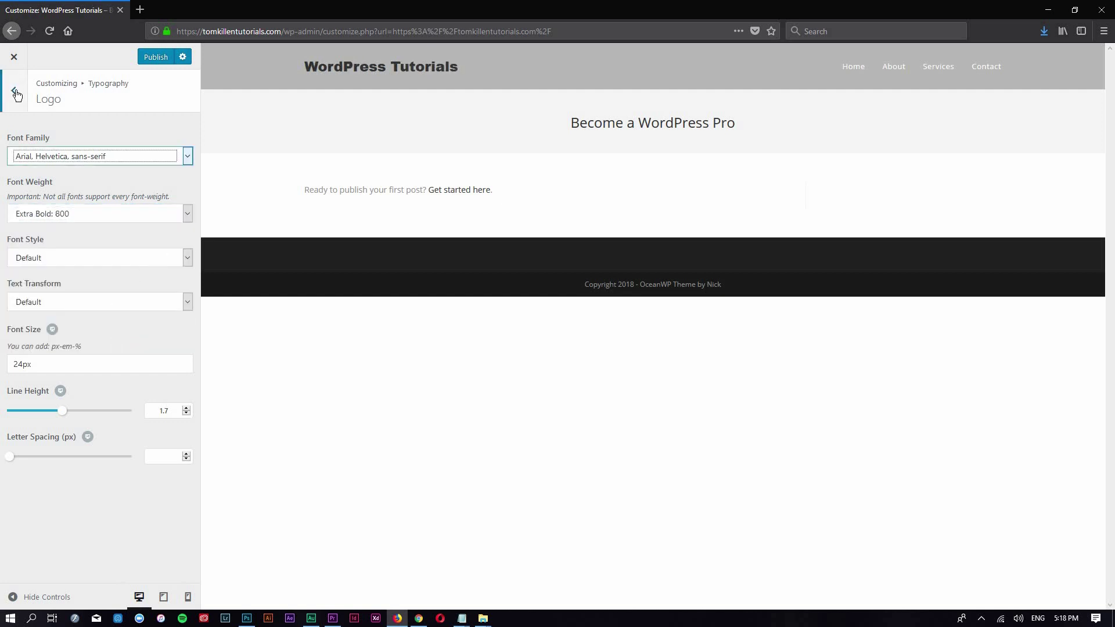
Step: Set the main menu's font family to Arial, Helvetica, sans-serif in the typography settings
left_click(16, 92)
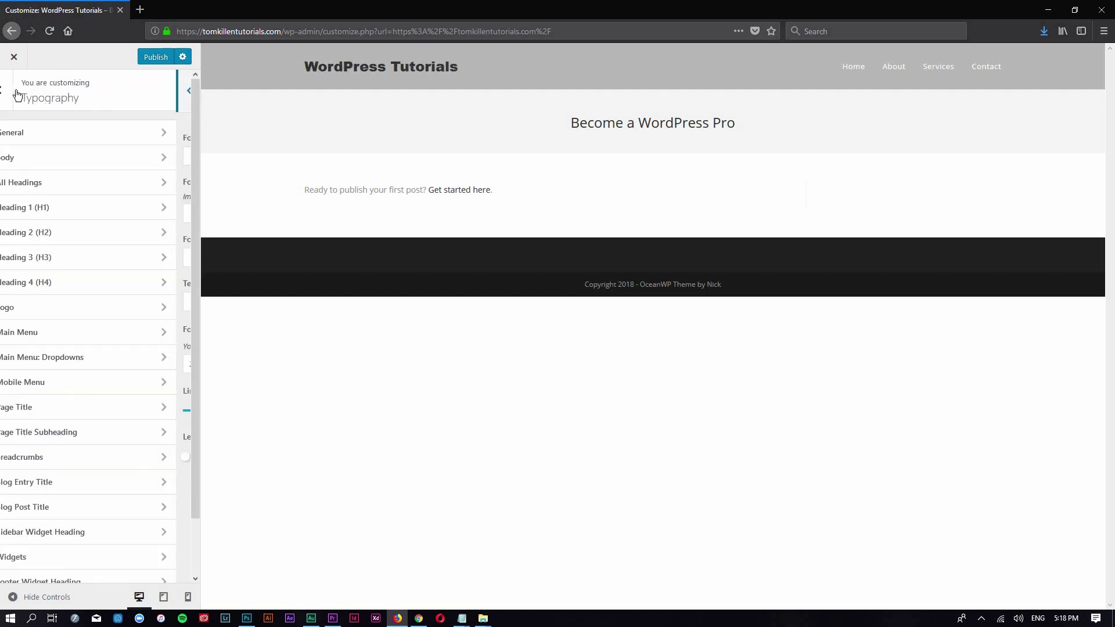
left_click(76, 342)
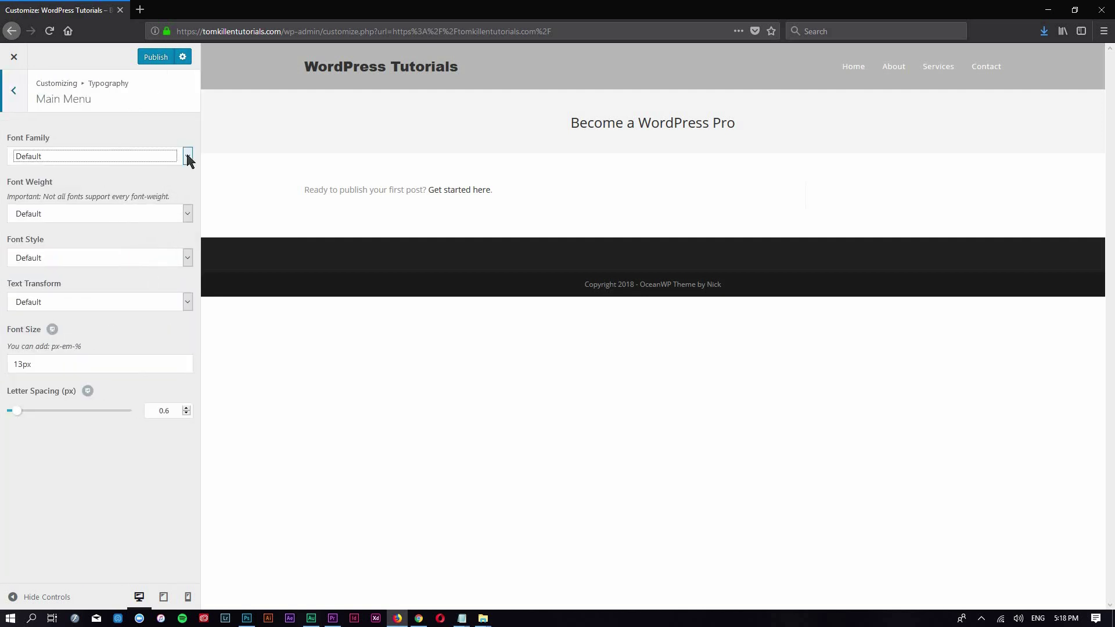
left_click(187, 160)
left_click(139, 199)
Step: Keep the main menu's font weight and style at Default and set its text transform to Uppercase
left_click(187, 213)
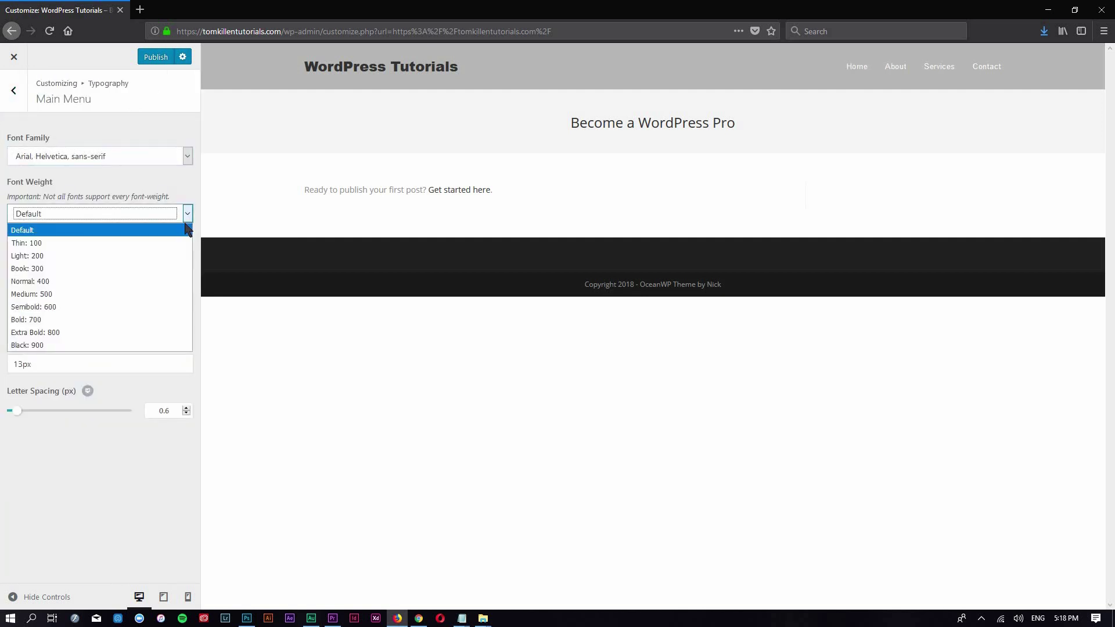
left_click(164, 232)
left_click(186, 258)
left_click(184, 306)
left_click(184, 306)
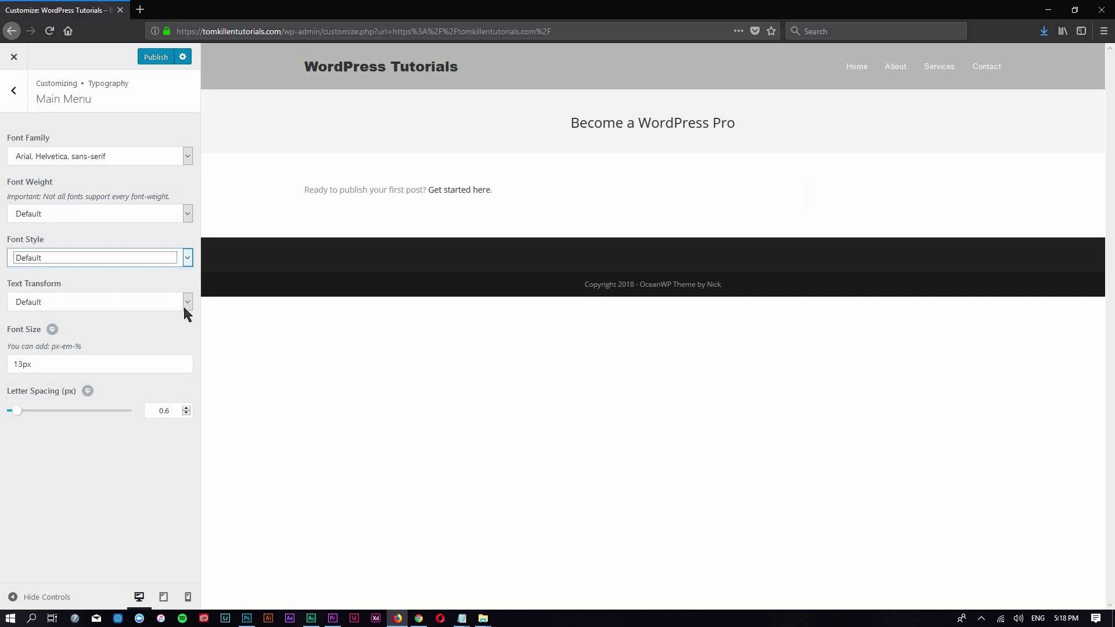
left_click(141, 355)
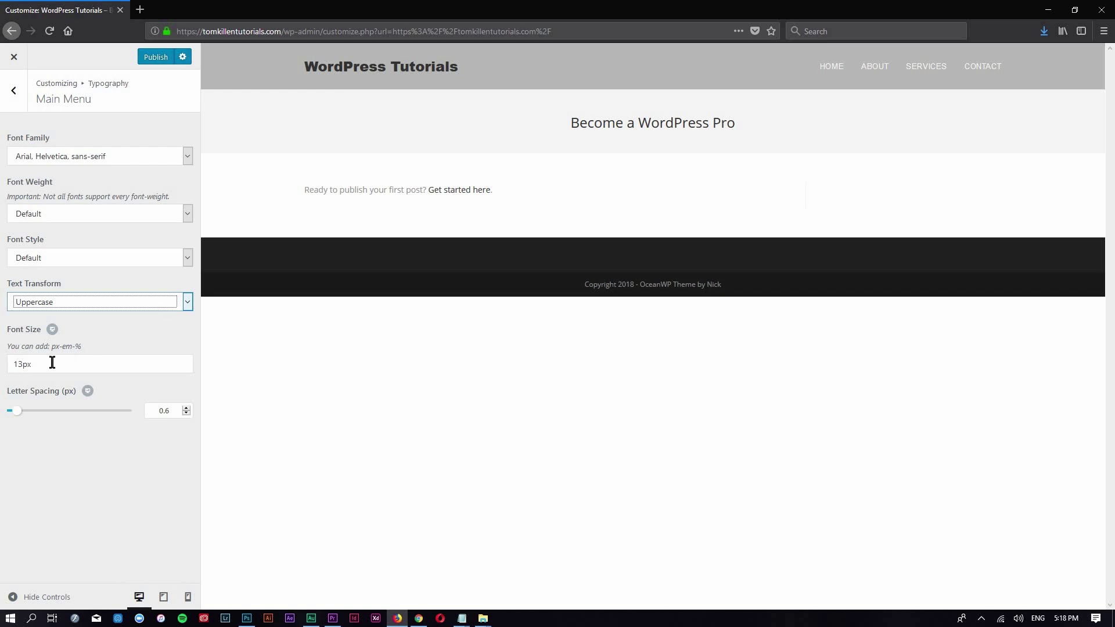
Step: Try a main menu font size of 19px, and settle on 16px
double_click(8, 363)
type("19")
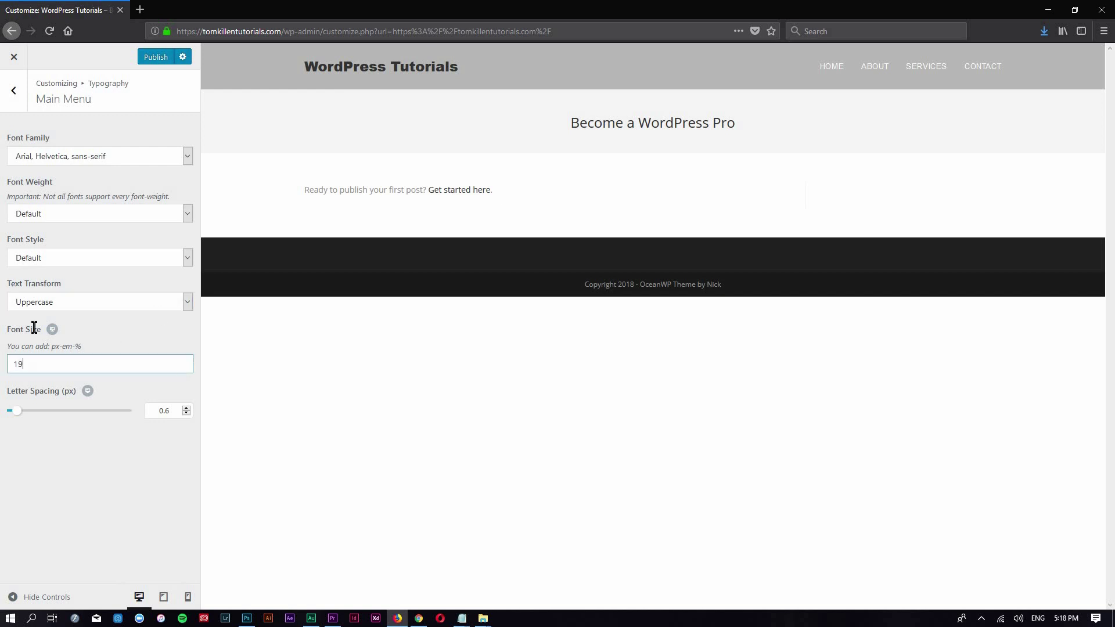
type("px")
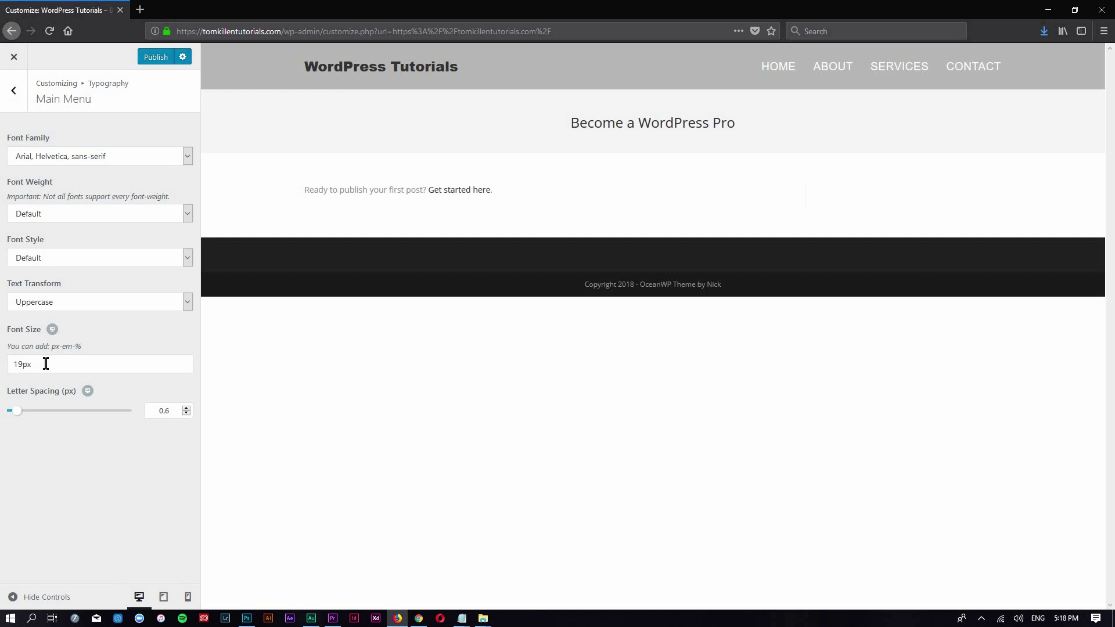
double_click(9, 363)
type("16px")
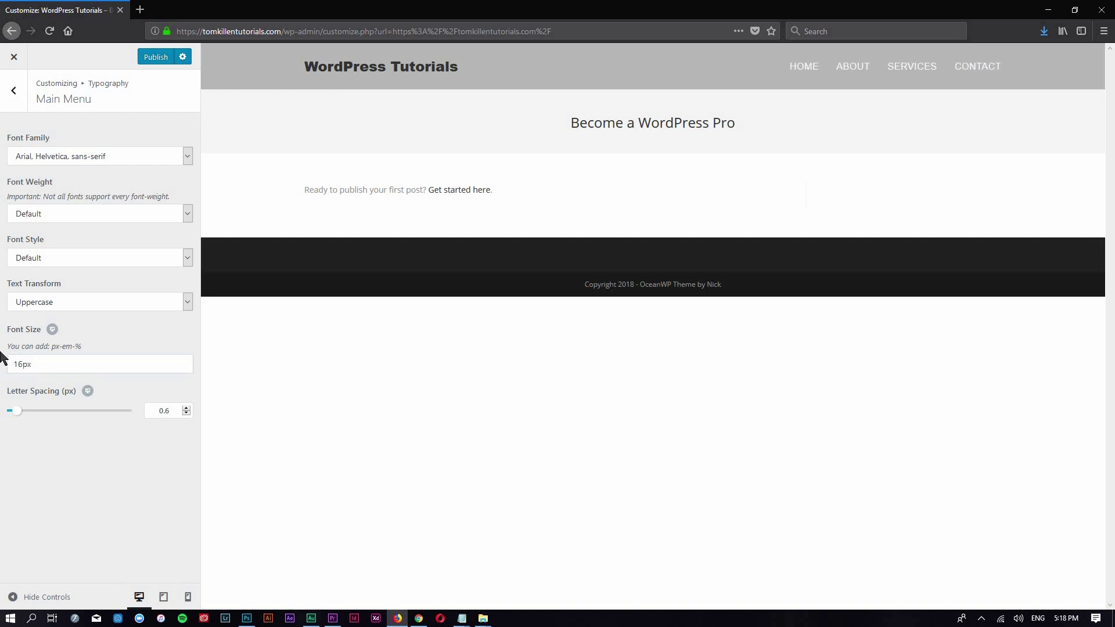
Step: Try lighter font weights such as Medium: 500 for the main menu, and settle on Semibold: 600
left_click(187, 258)
left_click(186, 213)
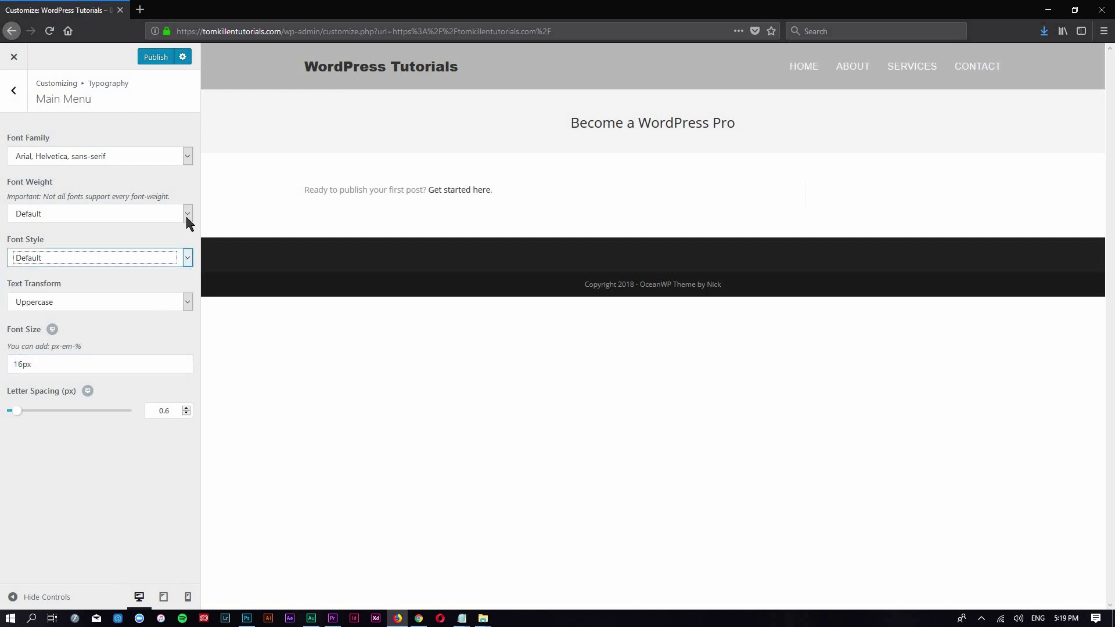
left_click(186, 214)
left_click(172, 264)
left_click(186, 215)
left_click(171, 281)
left_click(186, 214)
left_click(166, 293)
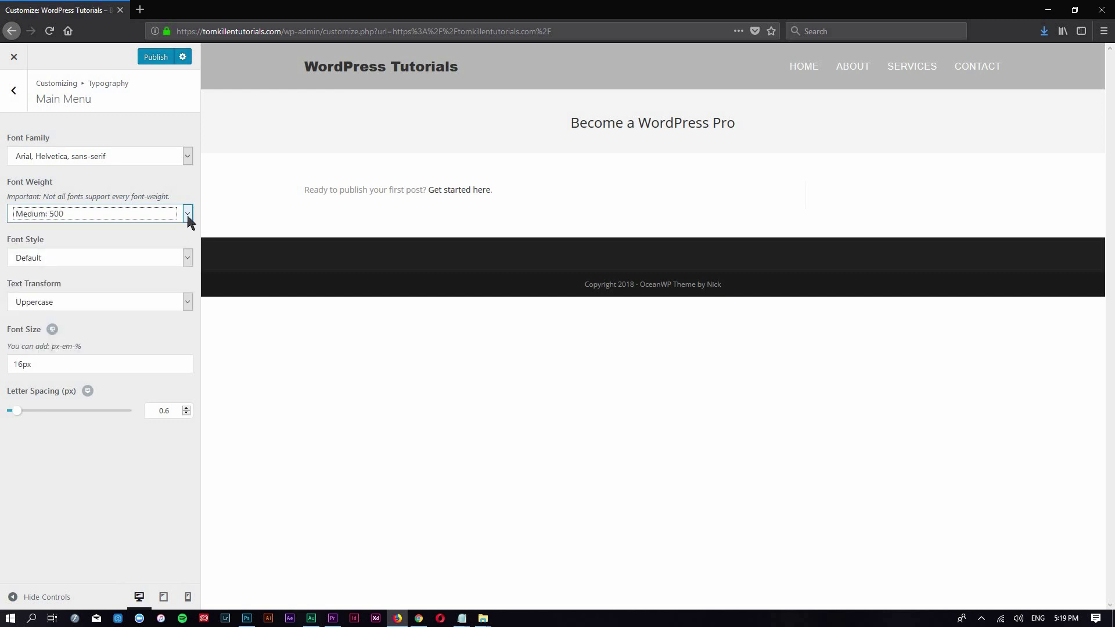
left_click(186, 215)
left_click(168, 312)
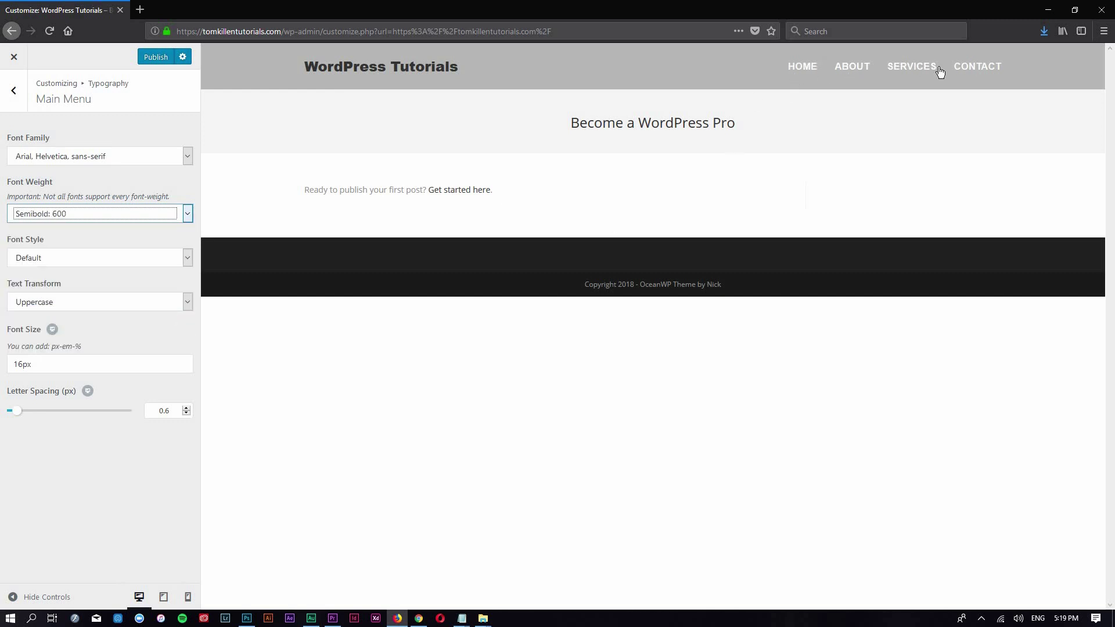
Step: Set the logo text color to white (#ffffff) in the header's logo settings
left_click(14, 90)
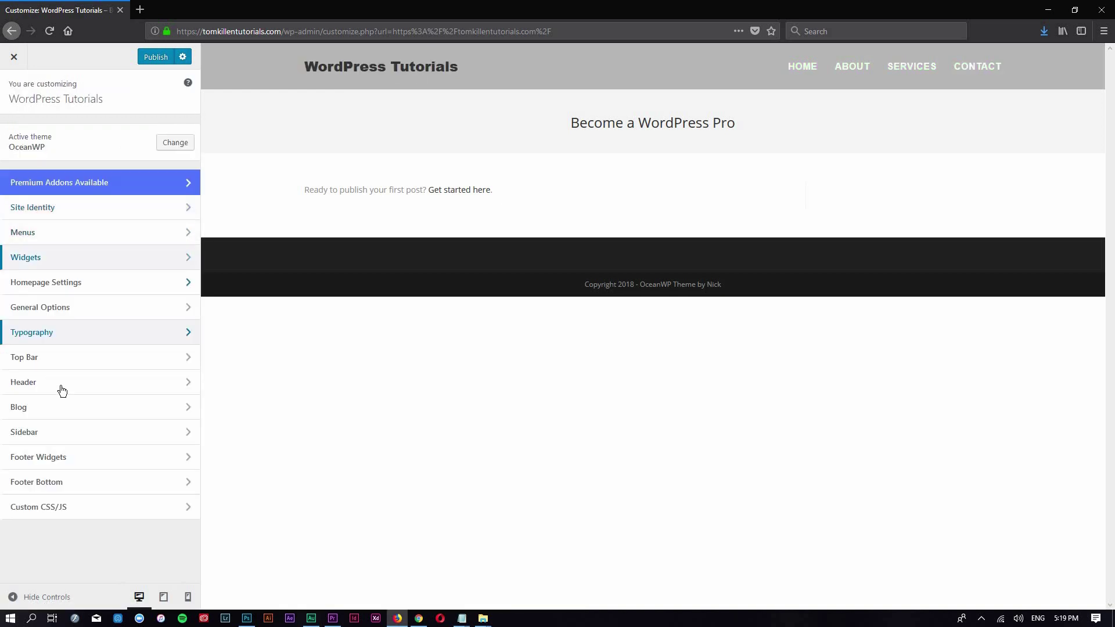
left_click(62, 381)
left_click(70, 185)
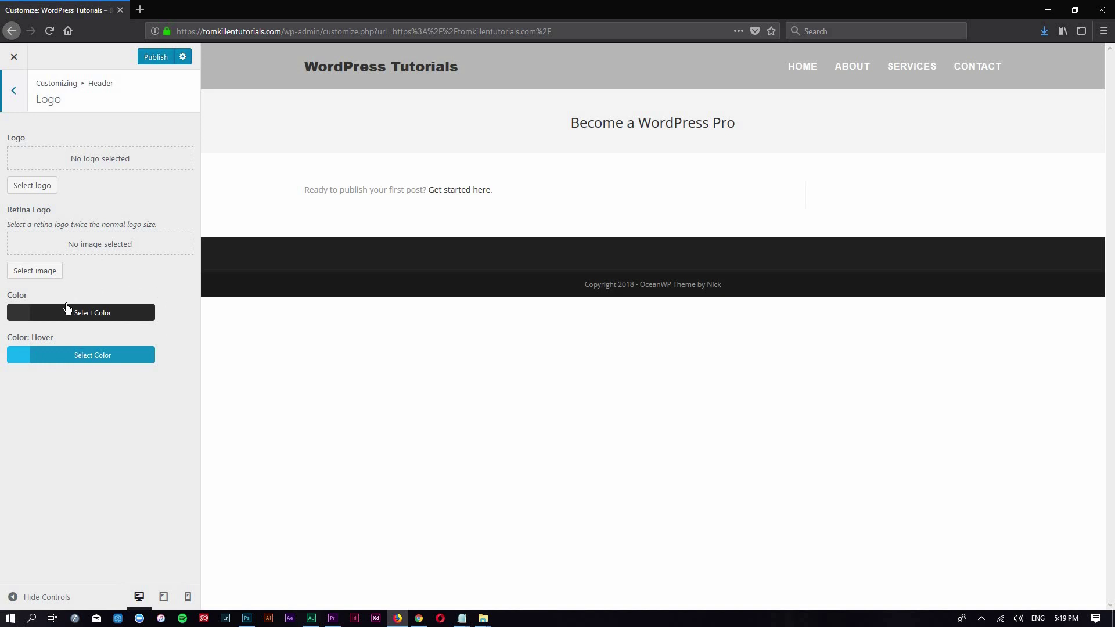
left_click(114, 319)
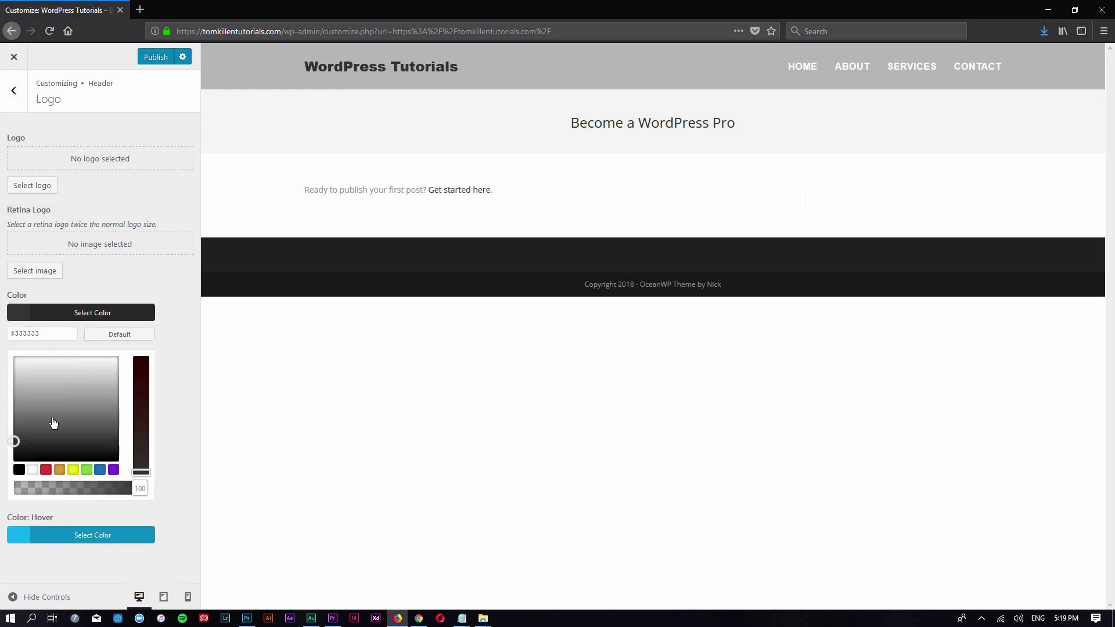
left_click(32, 469)
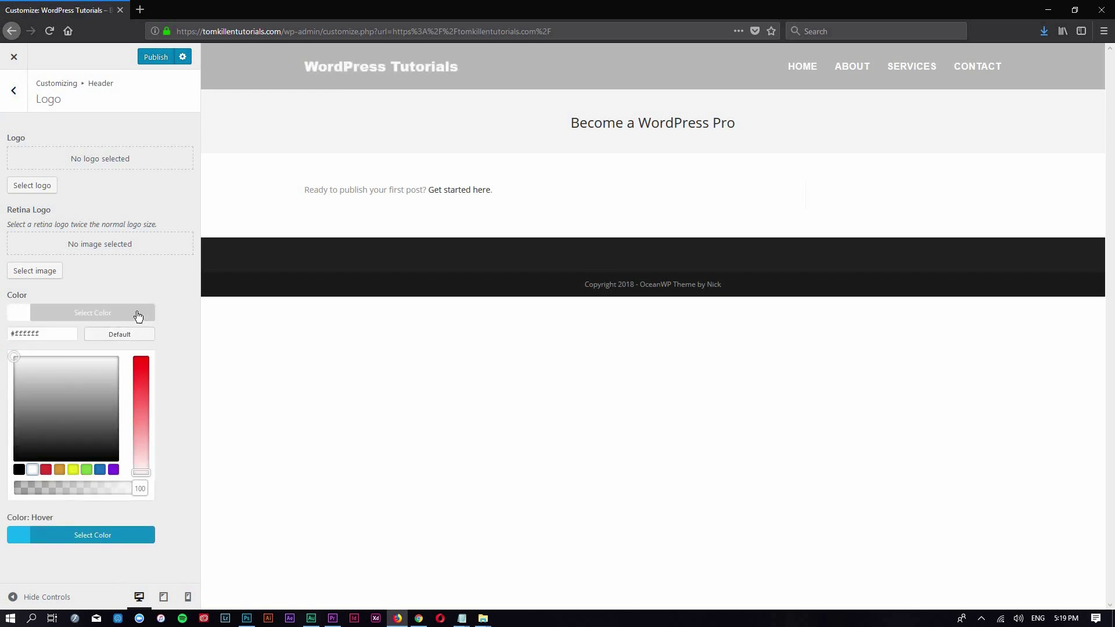
left_click(137, 321)
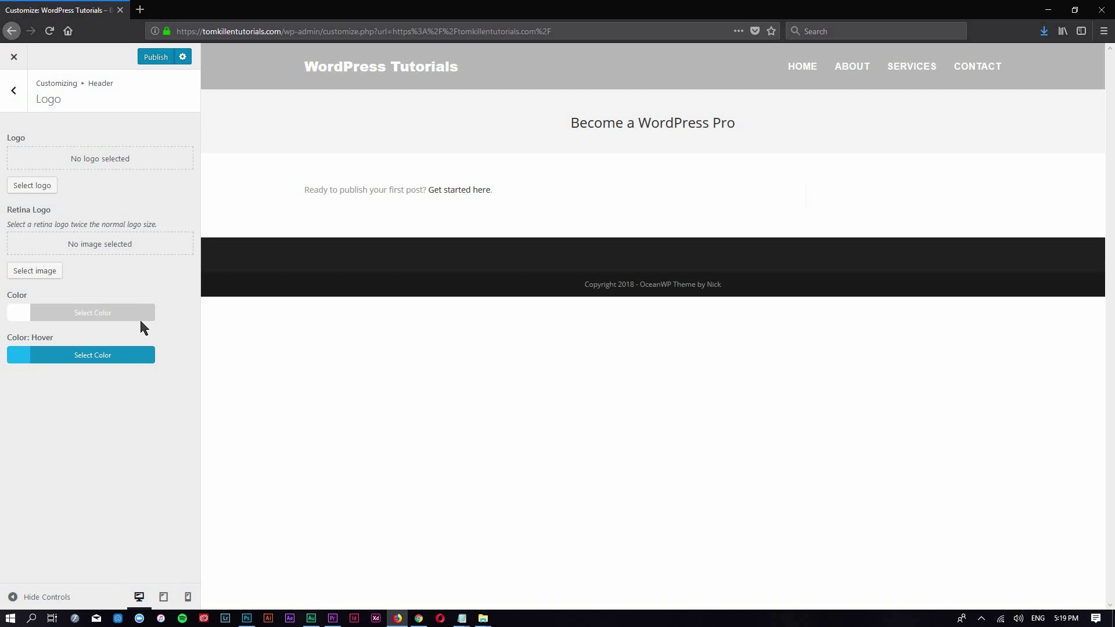
Step: Set the header logo's hover color to bright green (#00ff00)
left_click(84, 351)
left_click_drag(11, 376, 82, 380)
type("00ff00")
left_click(102, 356)
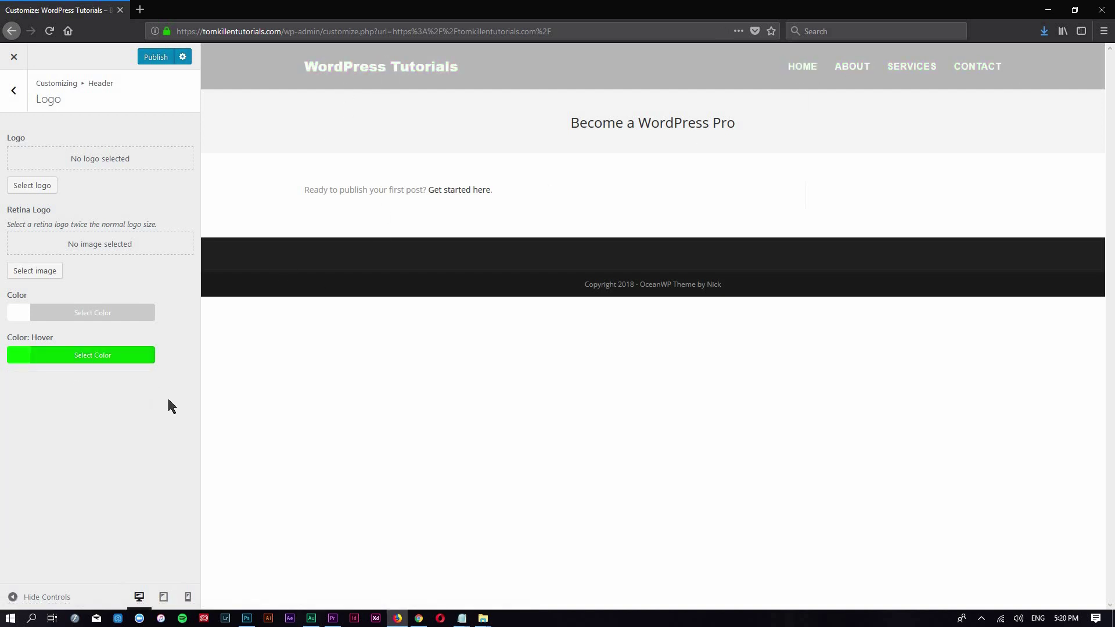
Step: Set the homepage to display the static page Home and publish the customization changes
left_click(14, 90)
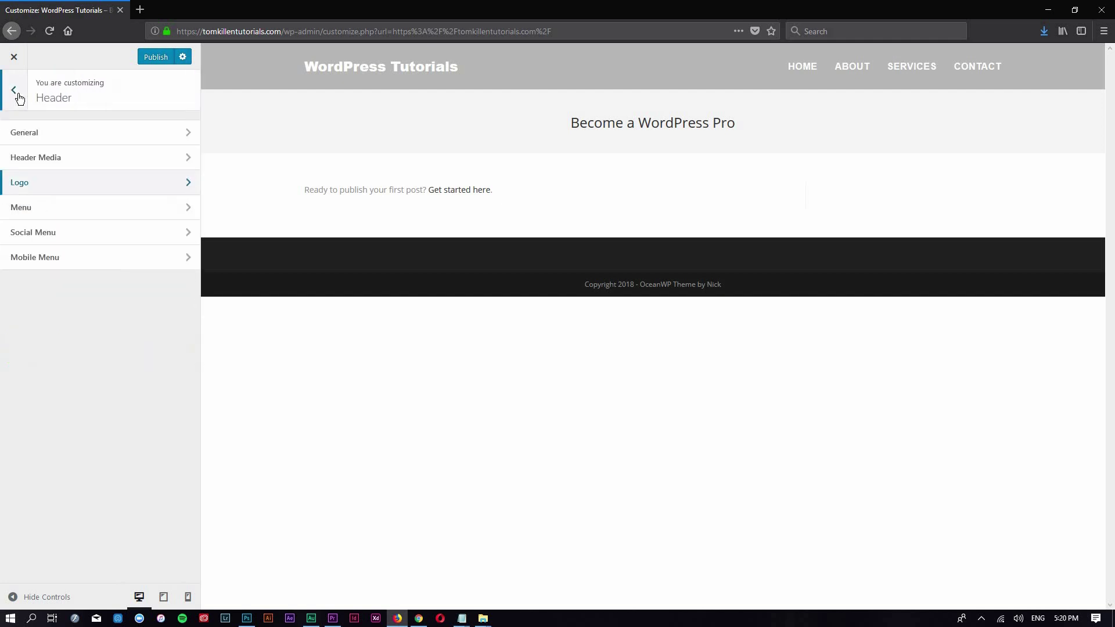
left_click(17, 90)
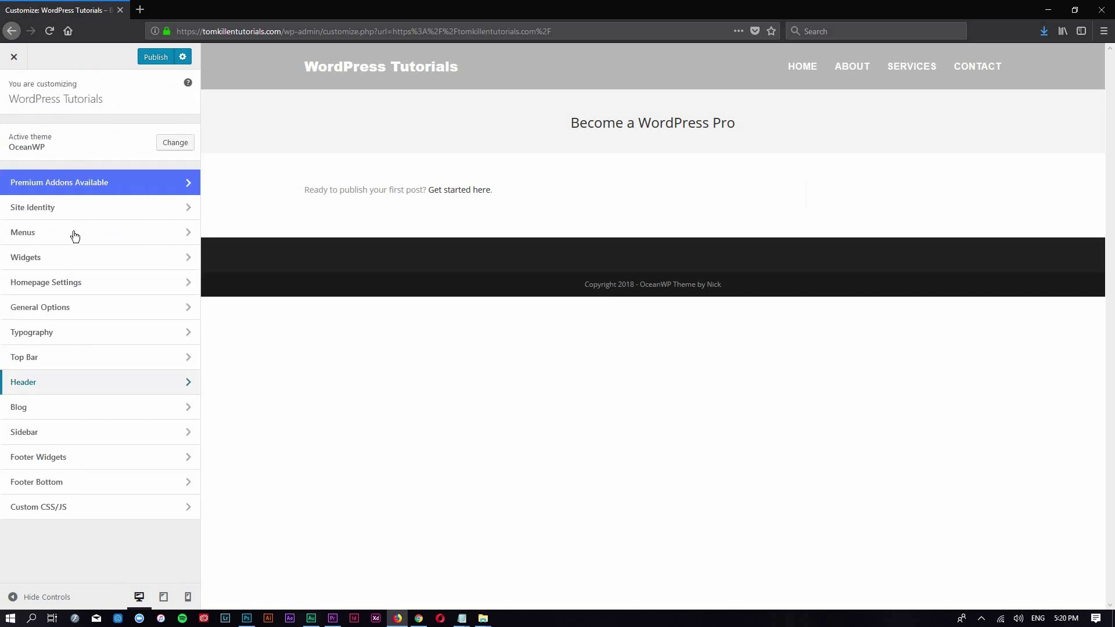
left_click(70, 284)
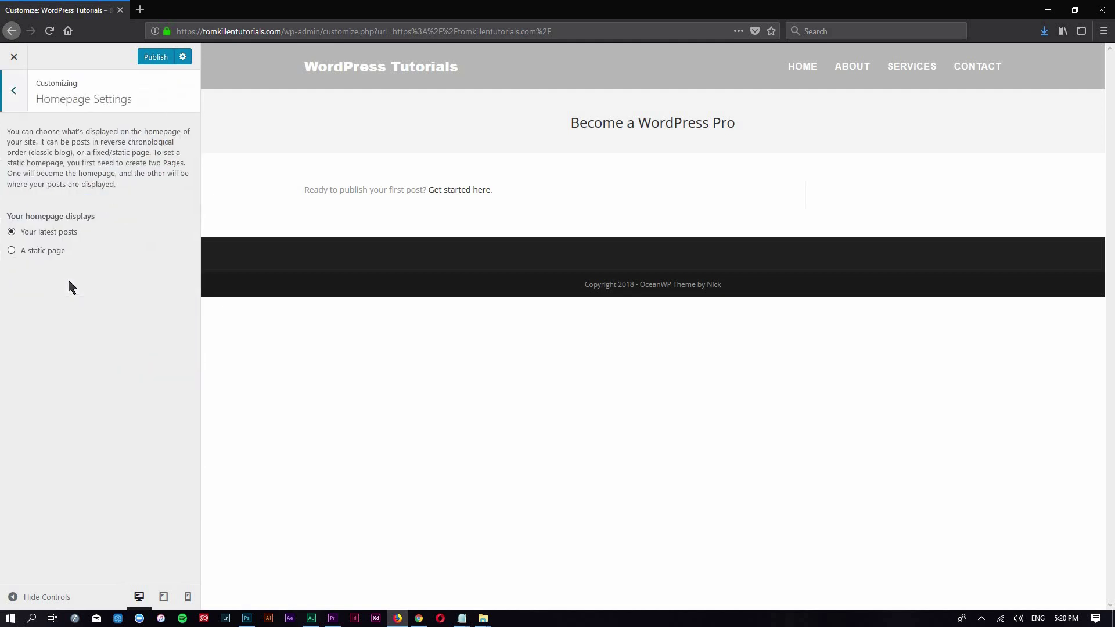
left_click(12, 251)
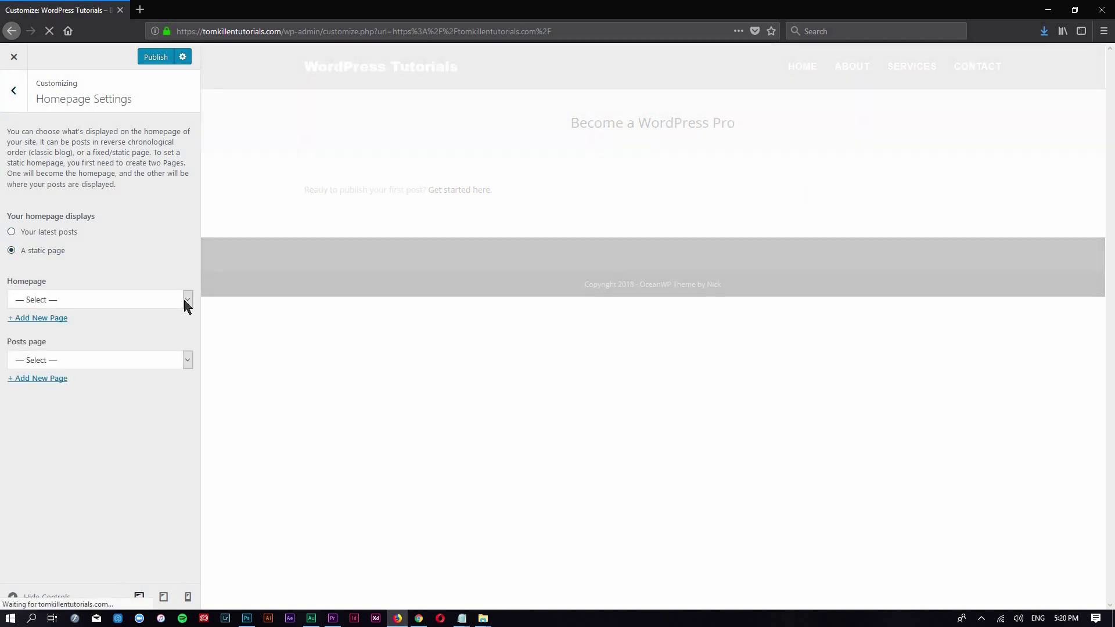
left_click(186, 299)
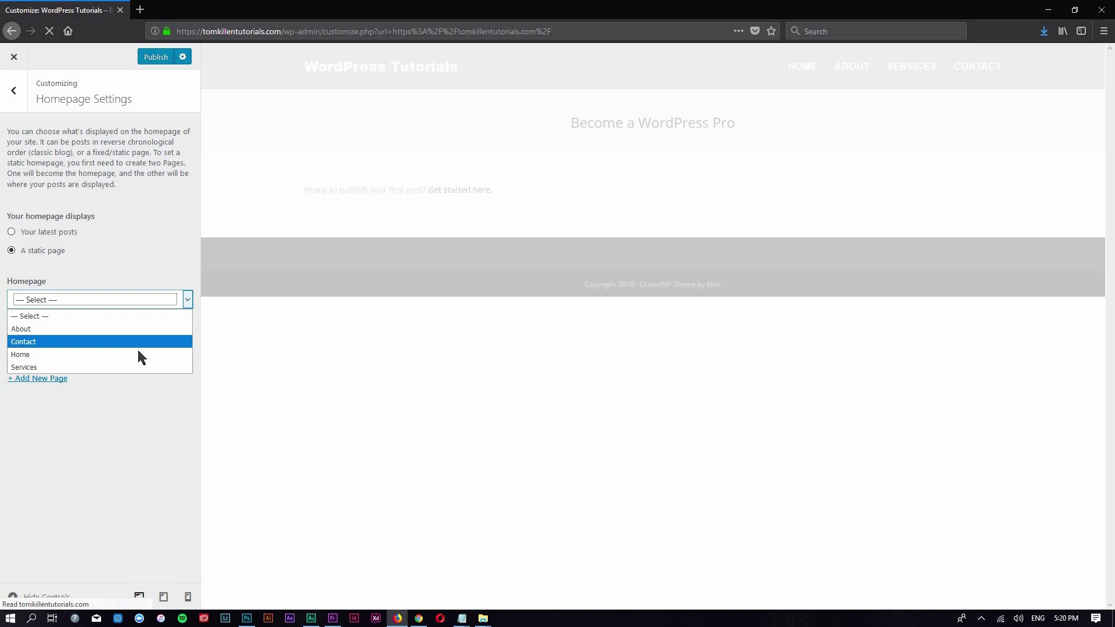
left_click(139, 354)
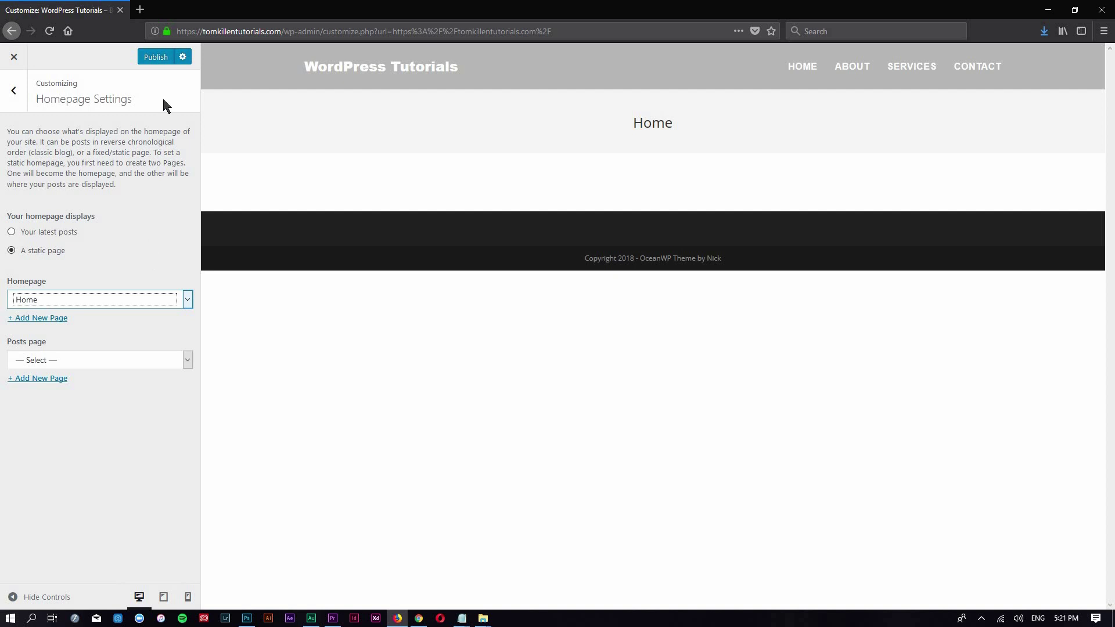
left_click(163, 57)
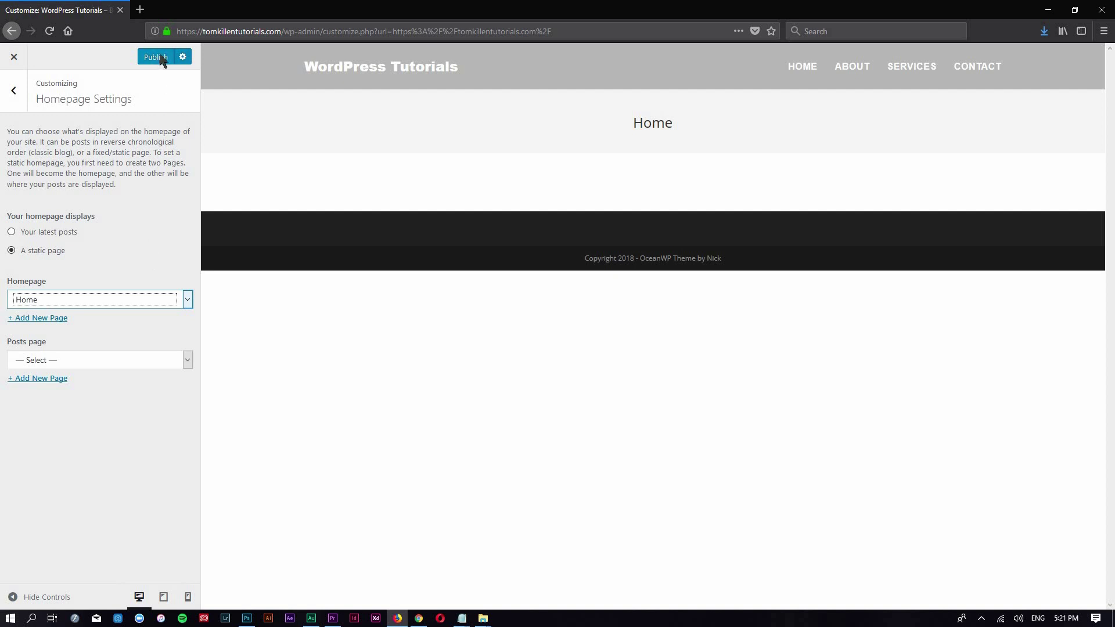
left_click(13, 60)
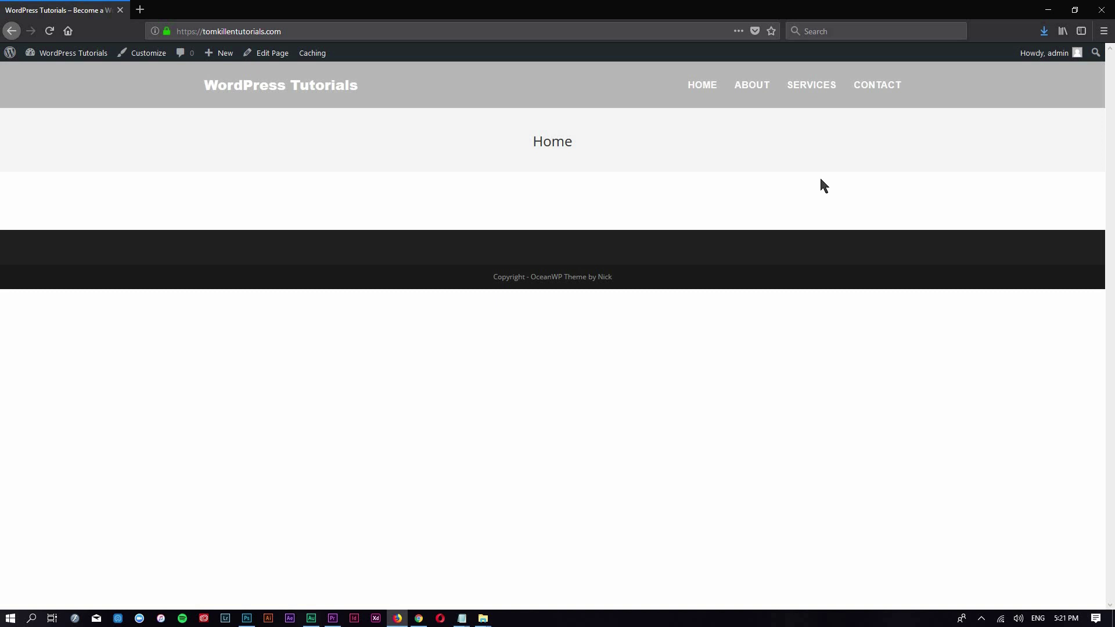
Step: Check the live site's navigation menu by visiting the About, Services, Contact and Home pages
left_click(758, 86)
left_click(805, 90)
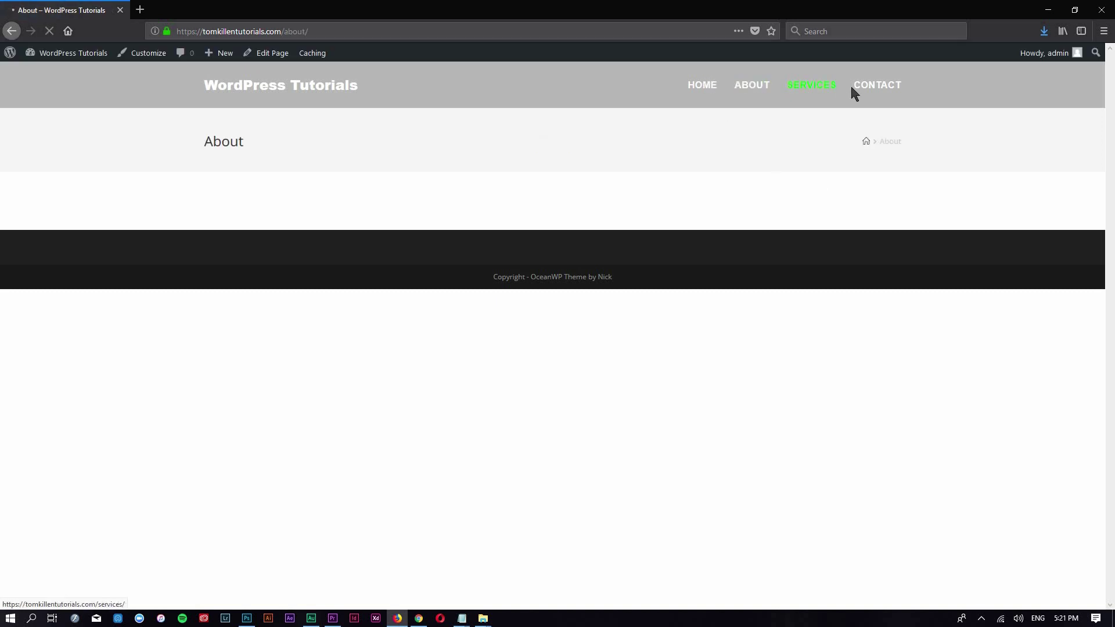
left_click(875, 86)
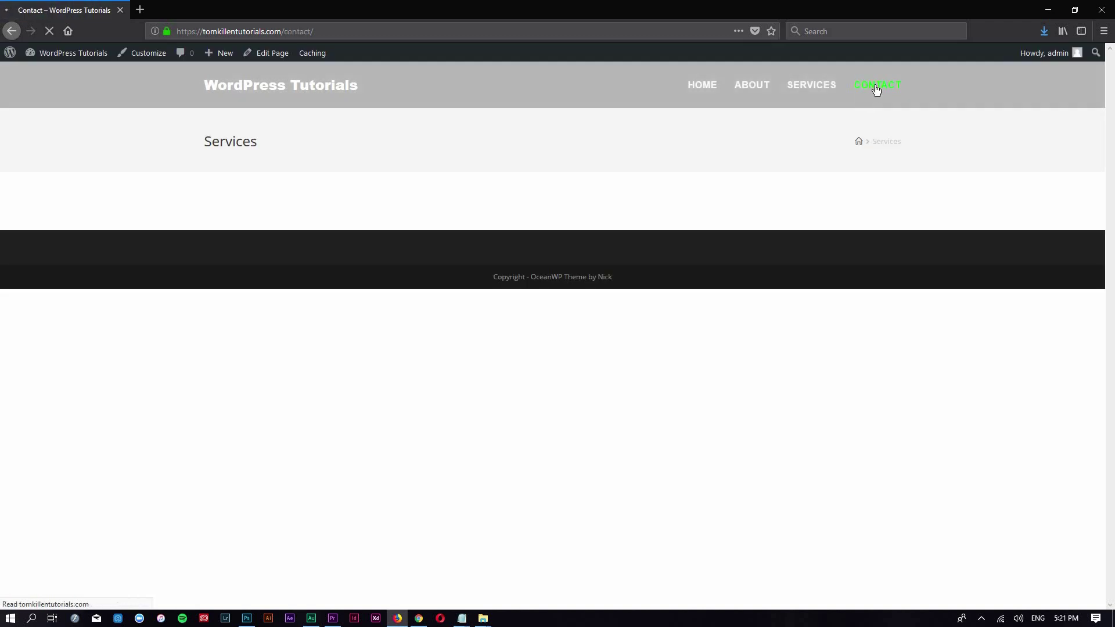
left_click(708, 86)
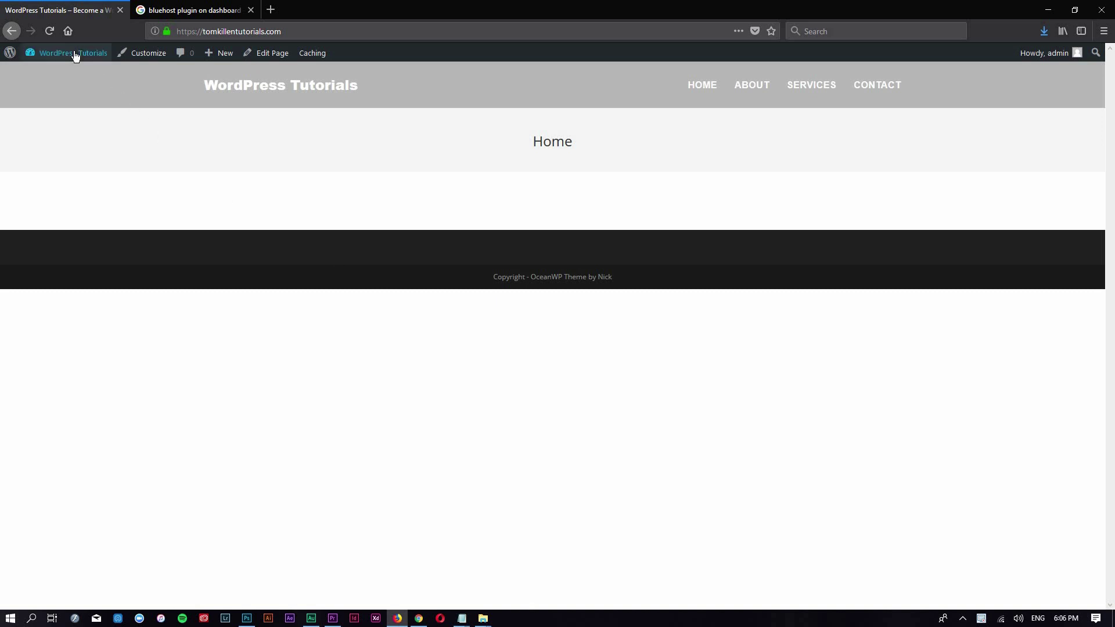
Step: Open the Home page for editing from the dashboard's page list
mouse_move(72, 54)
left_click(58, 76)
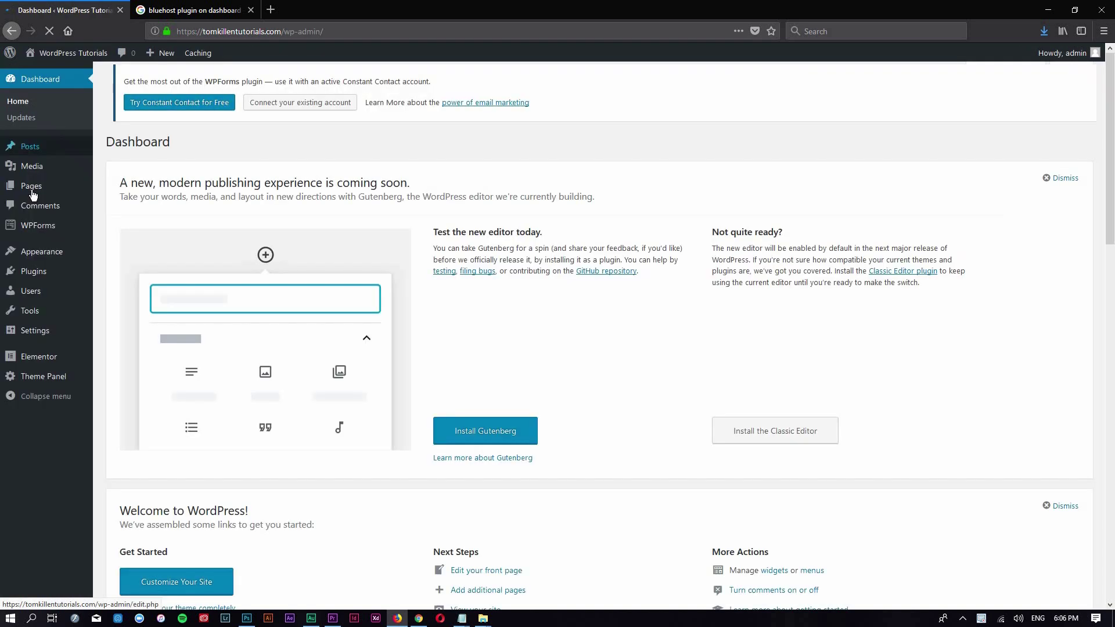
mouse_move(33, 193)
left_click(31, 187)
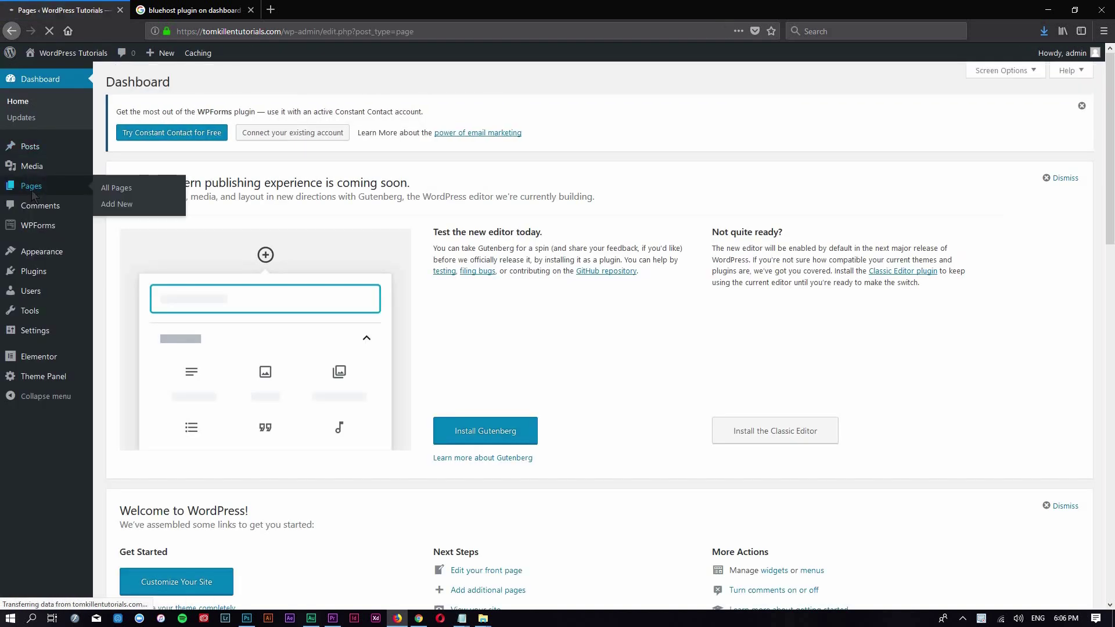
left_click(143, 302)
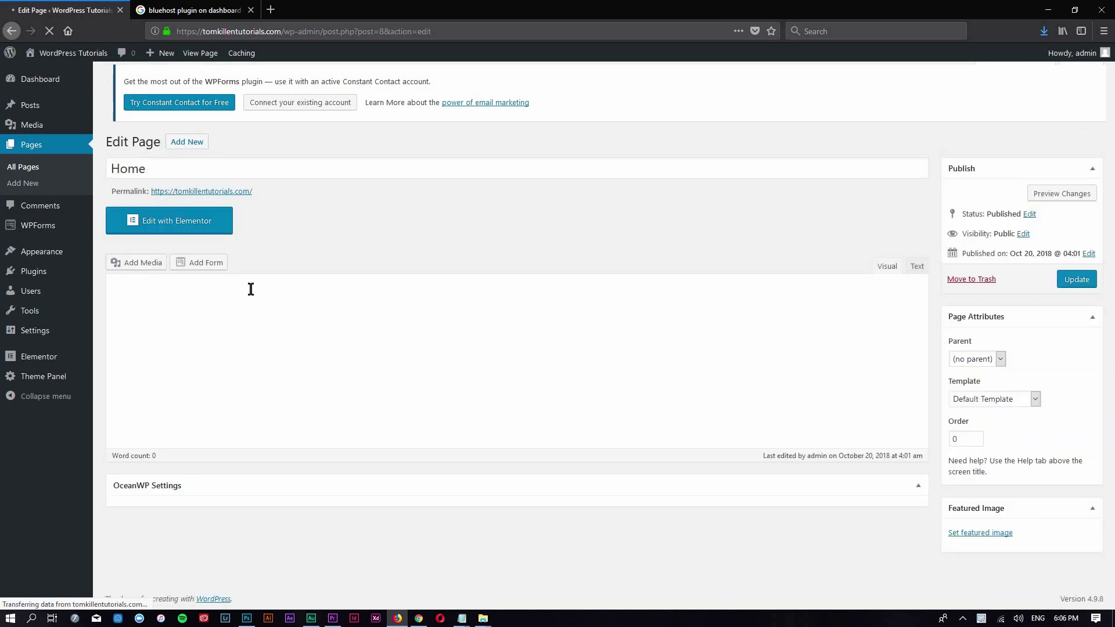
Step: Add the text "The oldskool way to publish content on WordPress :D!" to the Home page, update it and check it on the live site
left_click(198, 328)
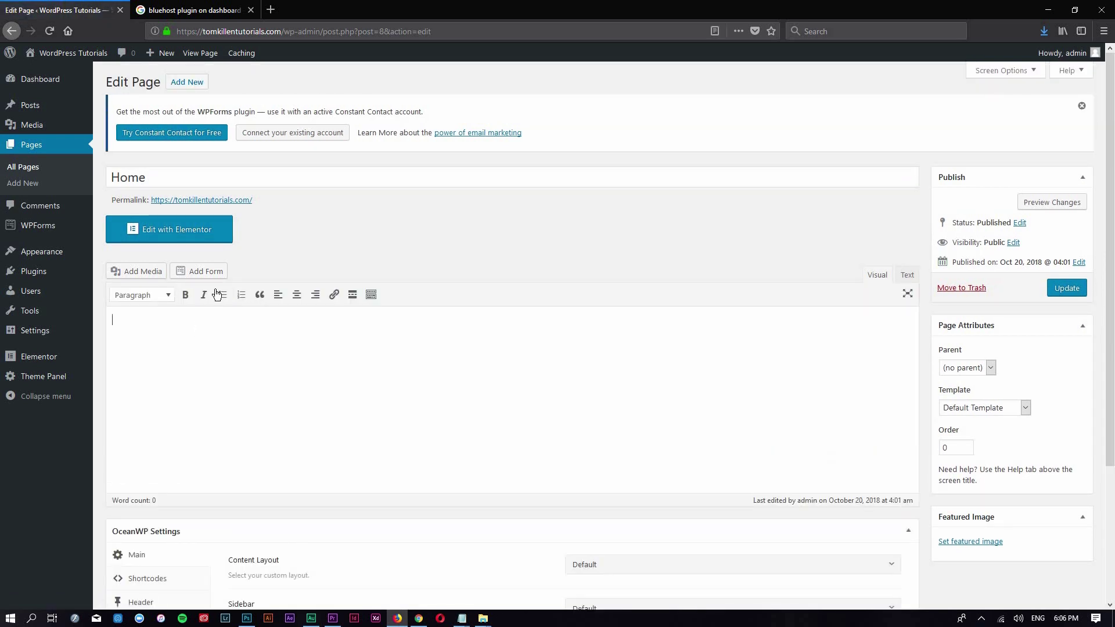
type("The oldskool way to publish content on W")
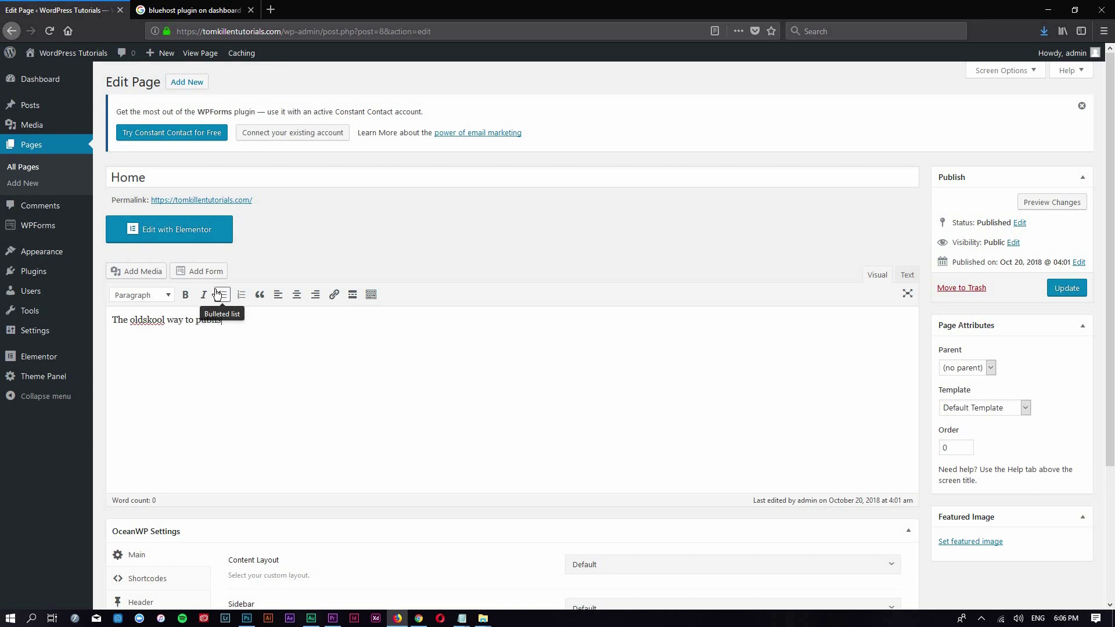
type("ordPress :D!")
left_click(1067, 288)
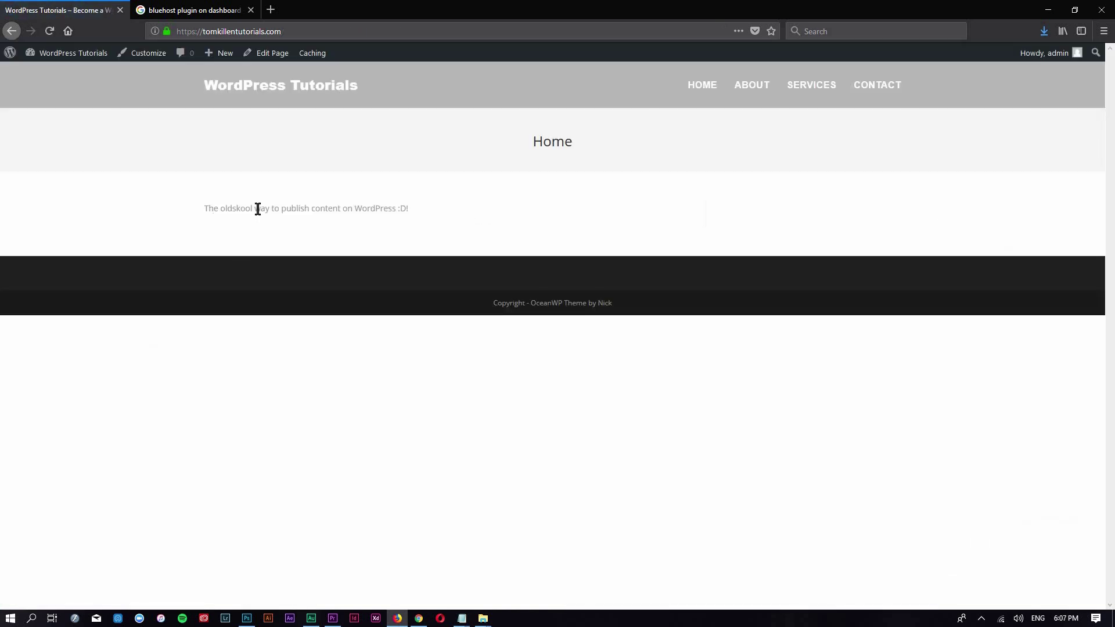
left_click_drag(258, 209, 446, 215)
left_click(184, 207)
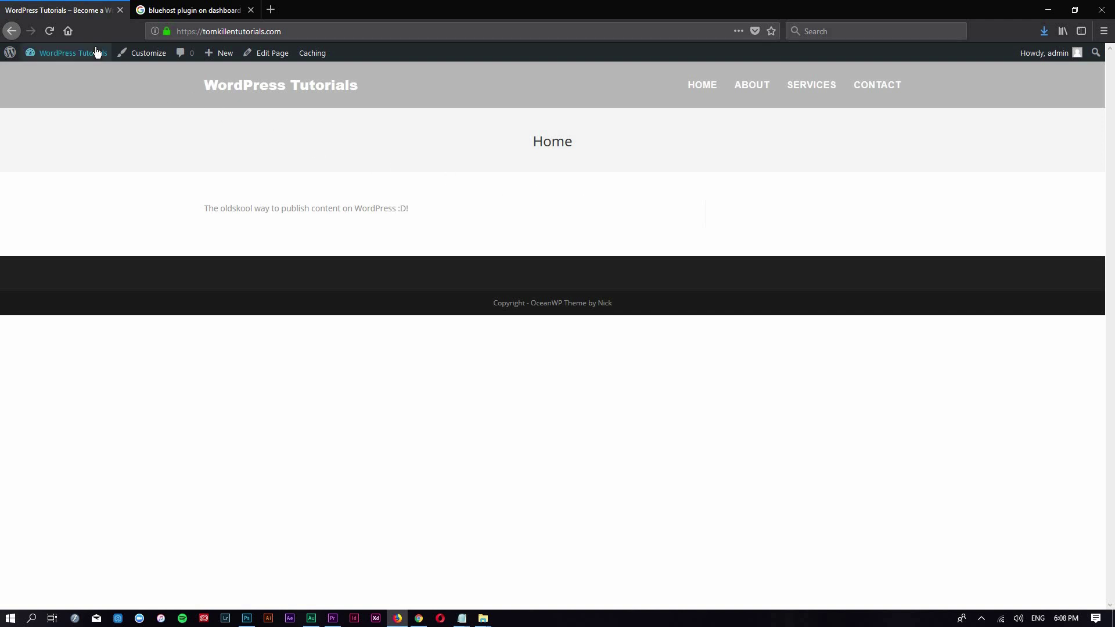
Step: Search for "elementor" among the plugins available to add to the site
mouse_move(89, 53)
left_click(71, 72)
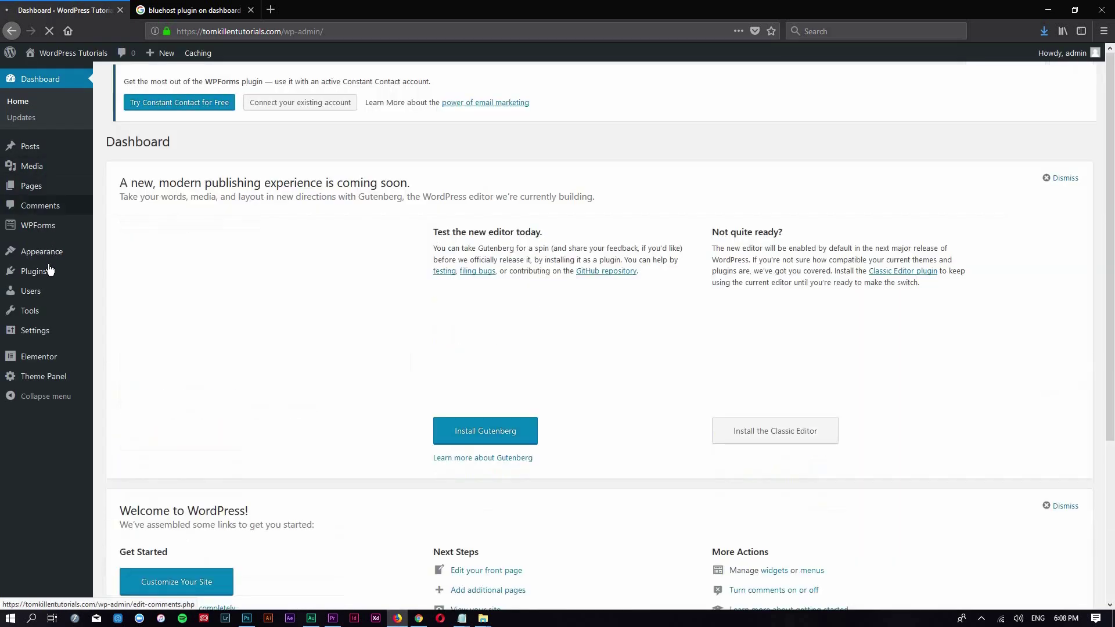
mouse_move(87, 273)
left_click(114, 290)
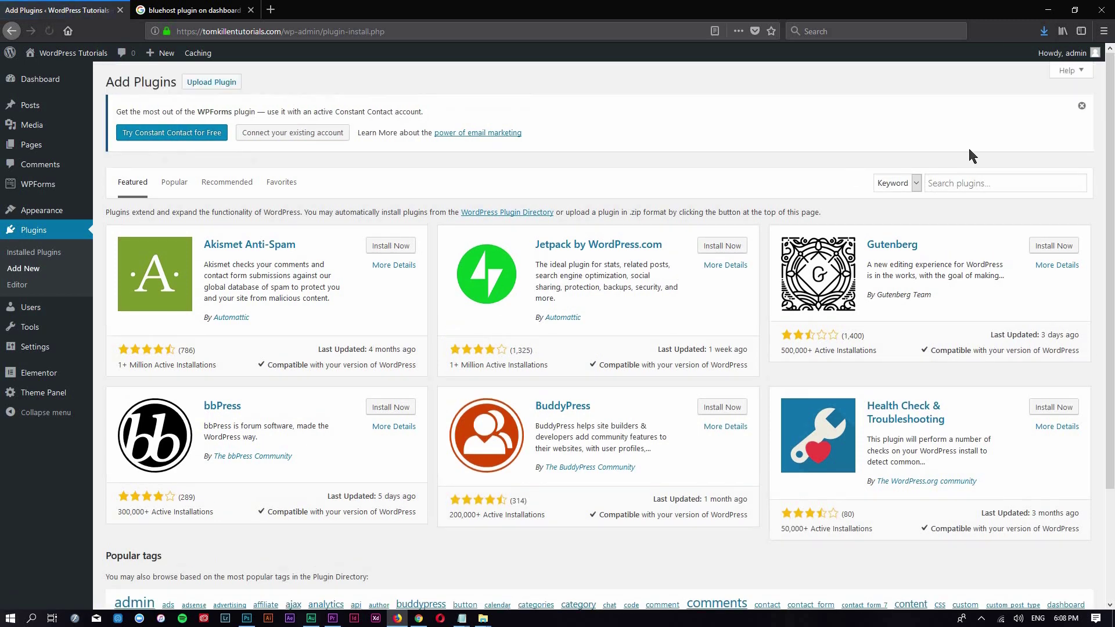
left_click(975, 176)
type("elementor")
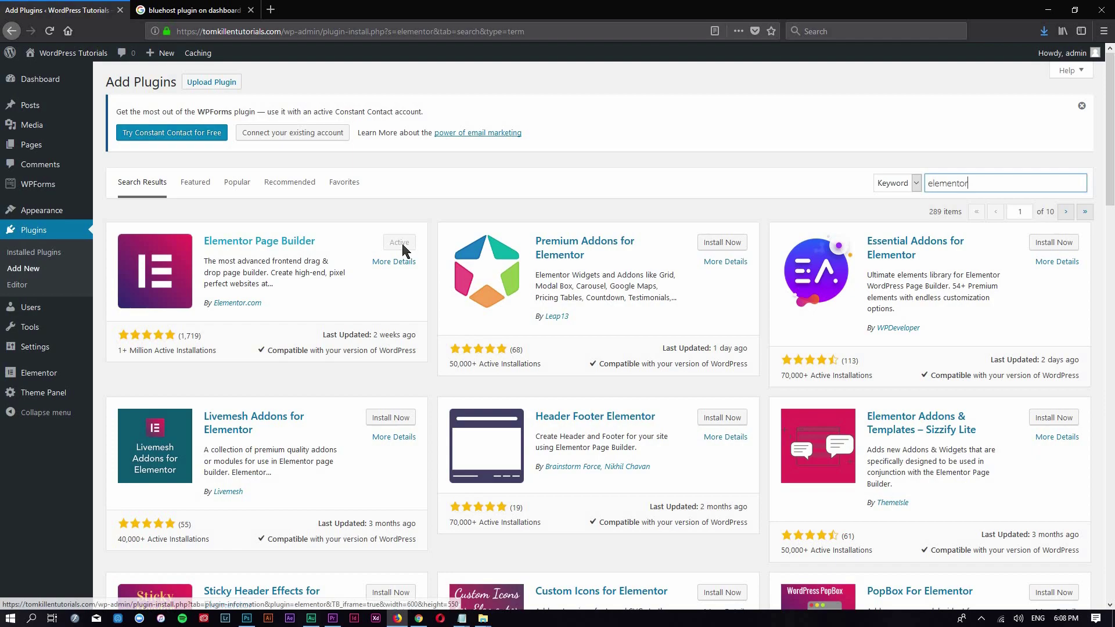
Step: Examine the Elementor Page Builder plugin's details and its screenshots
left_click(383, 263)
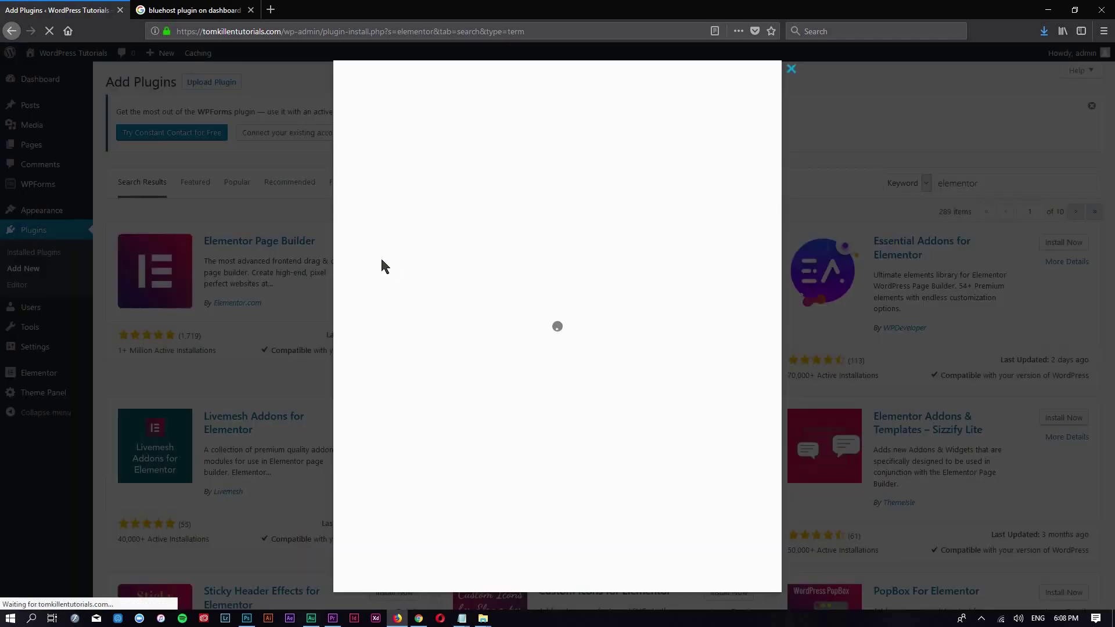
scroll(511, 279, "down", 10)
scroll(516, 279, "up", 10)
left_click(548, 216)
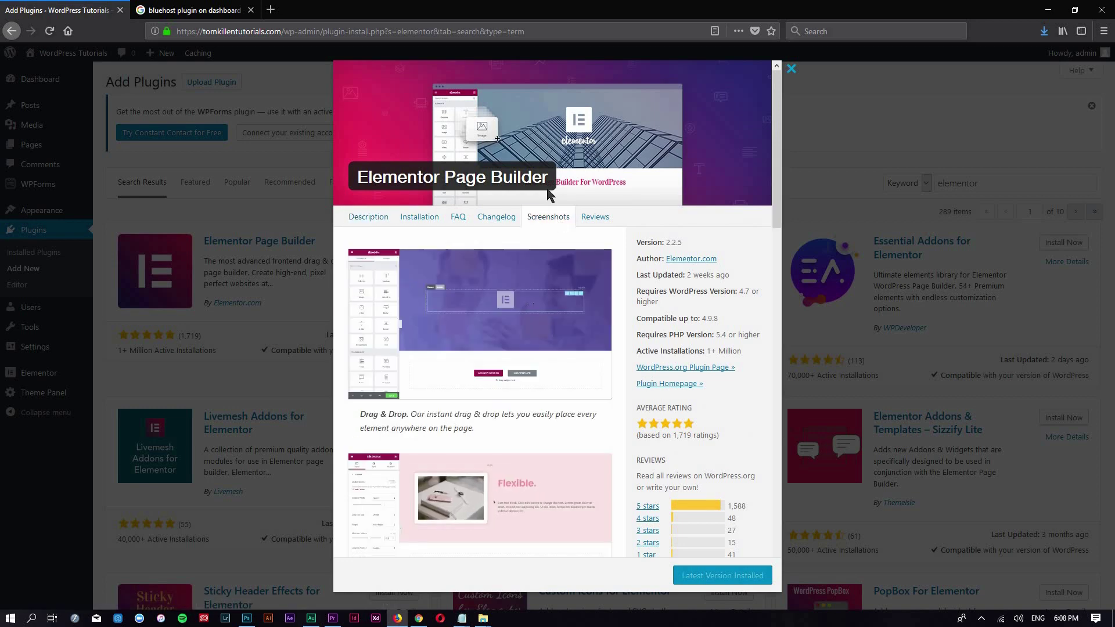
left_click(328, 197)
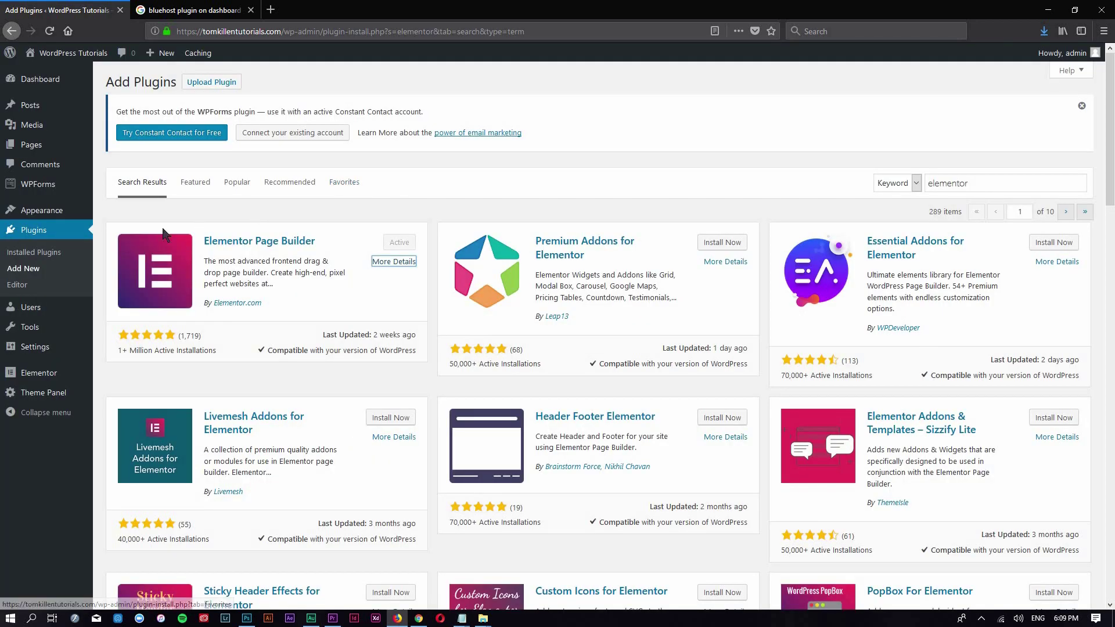
Step: Open the Home page from the page list in the Elementor editor
left_click(37, 148)
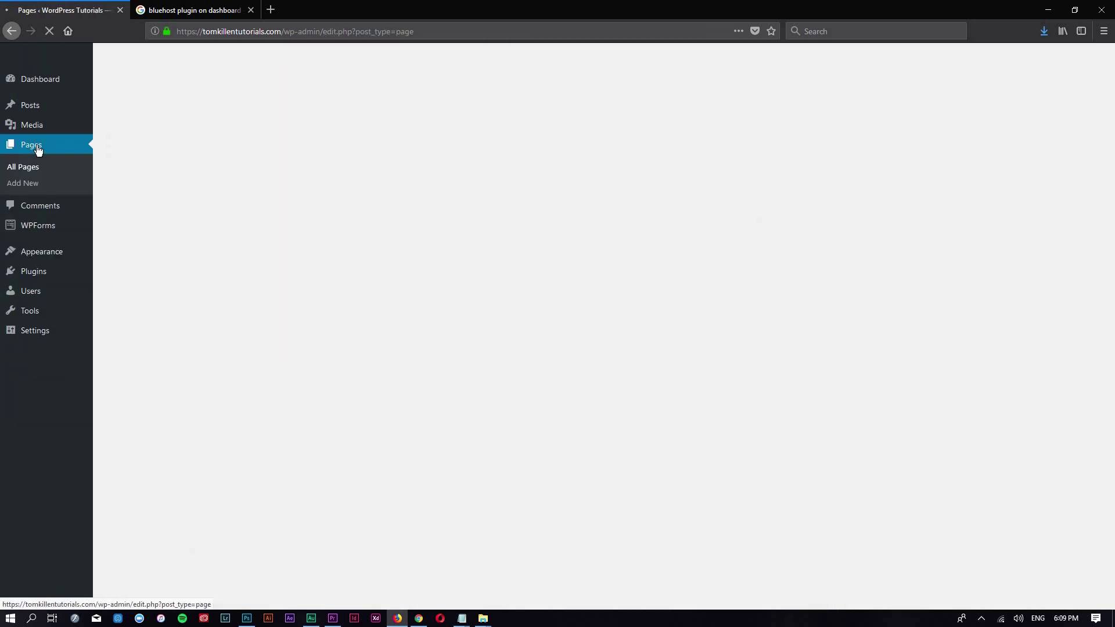
left_click(144, 302)
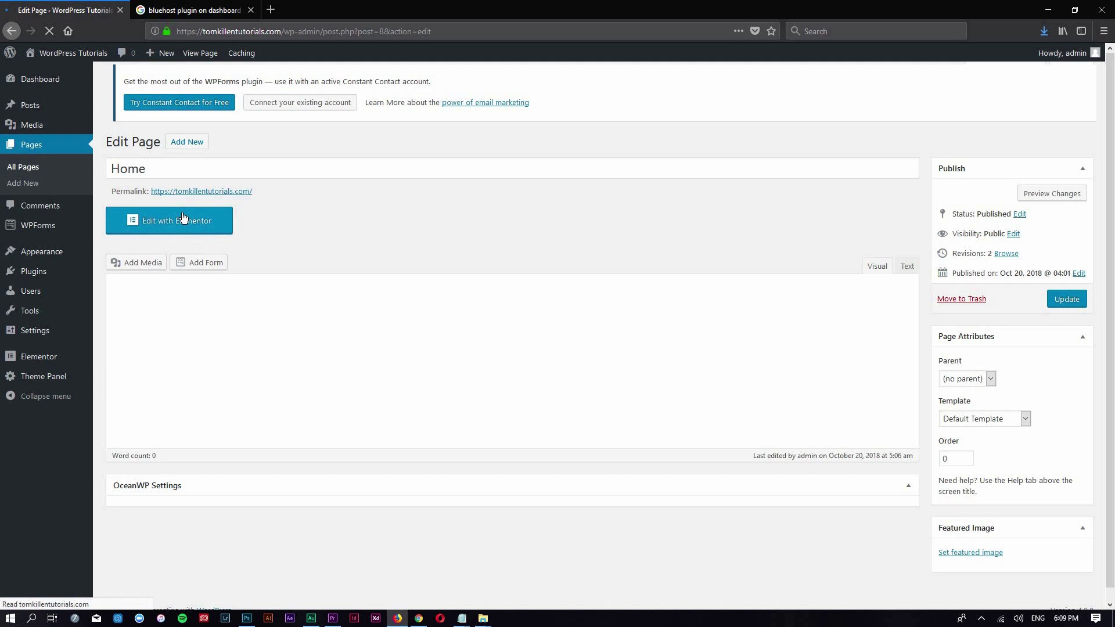
left_click(192, 228)
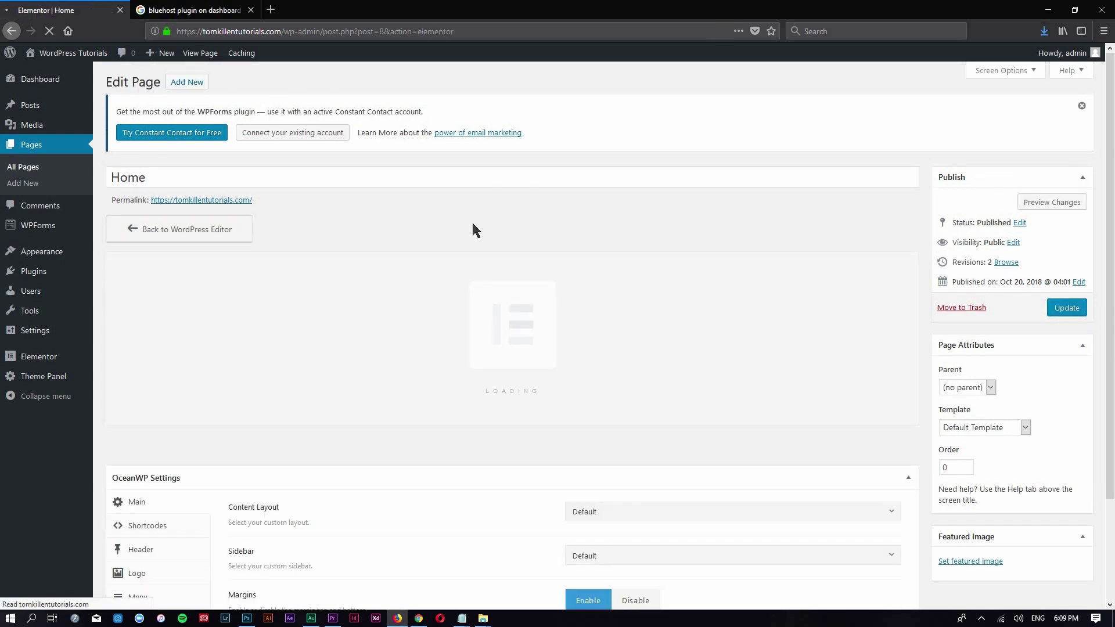